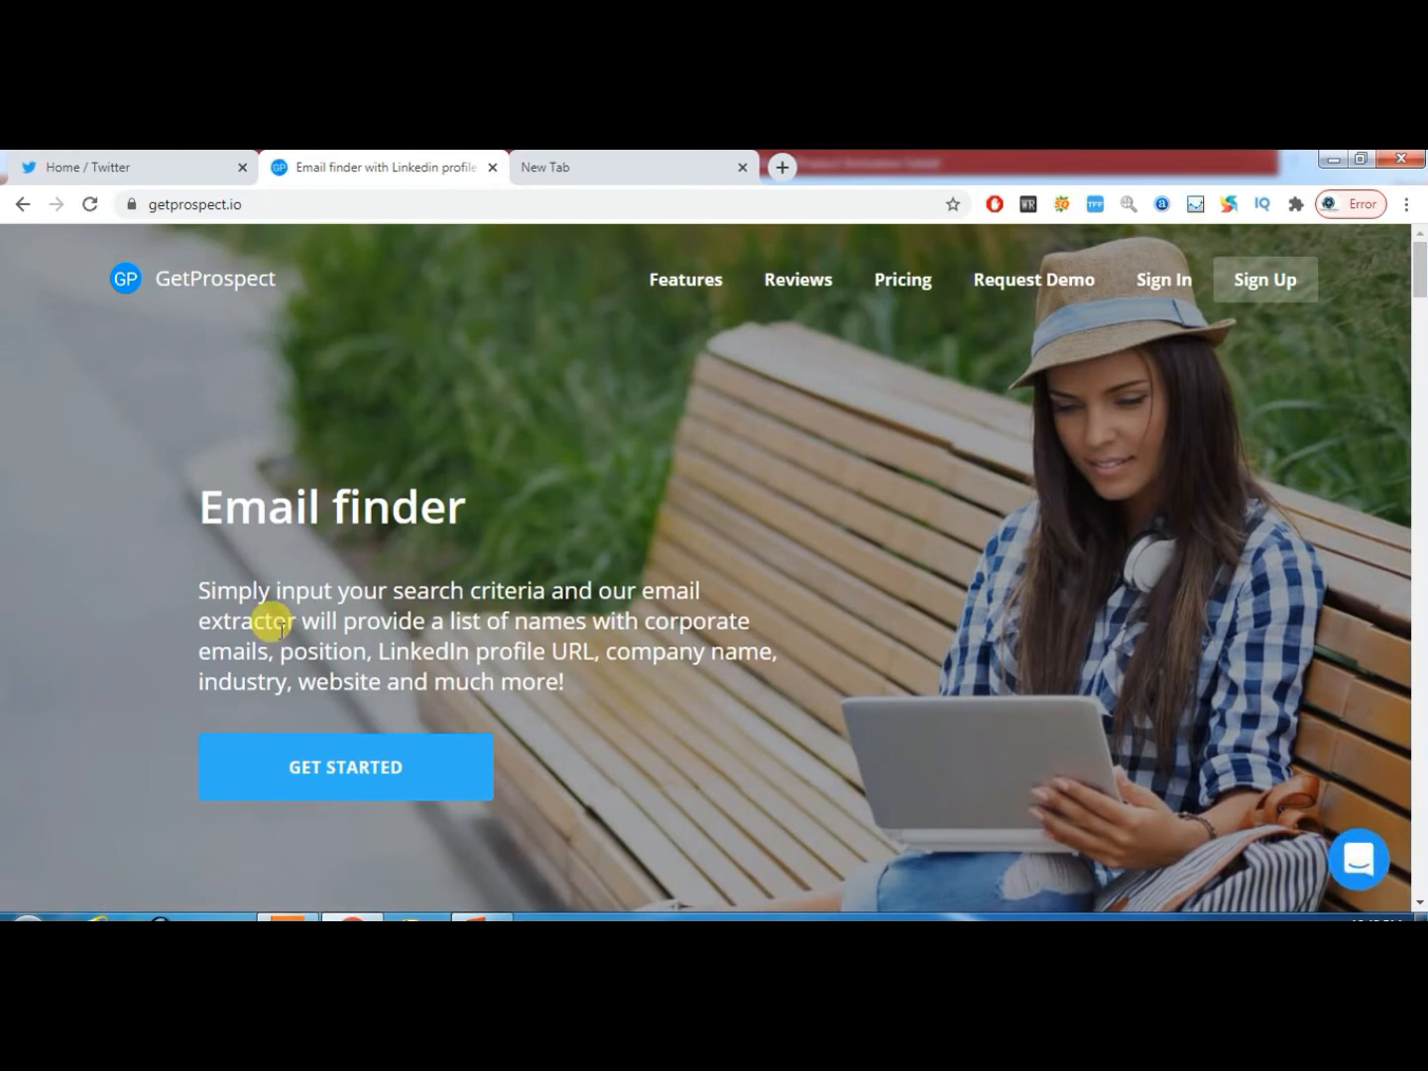
# Review the Pricing plans' monthly email allowances, dismiss the chat popup, and go to Sign Up.
pyautogui.click(918, 286)
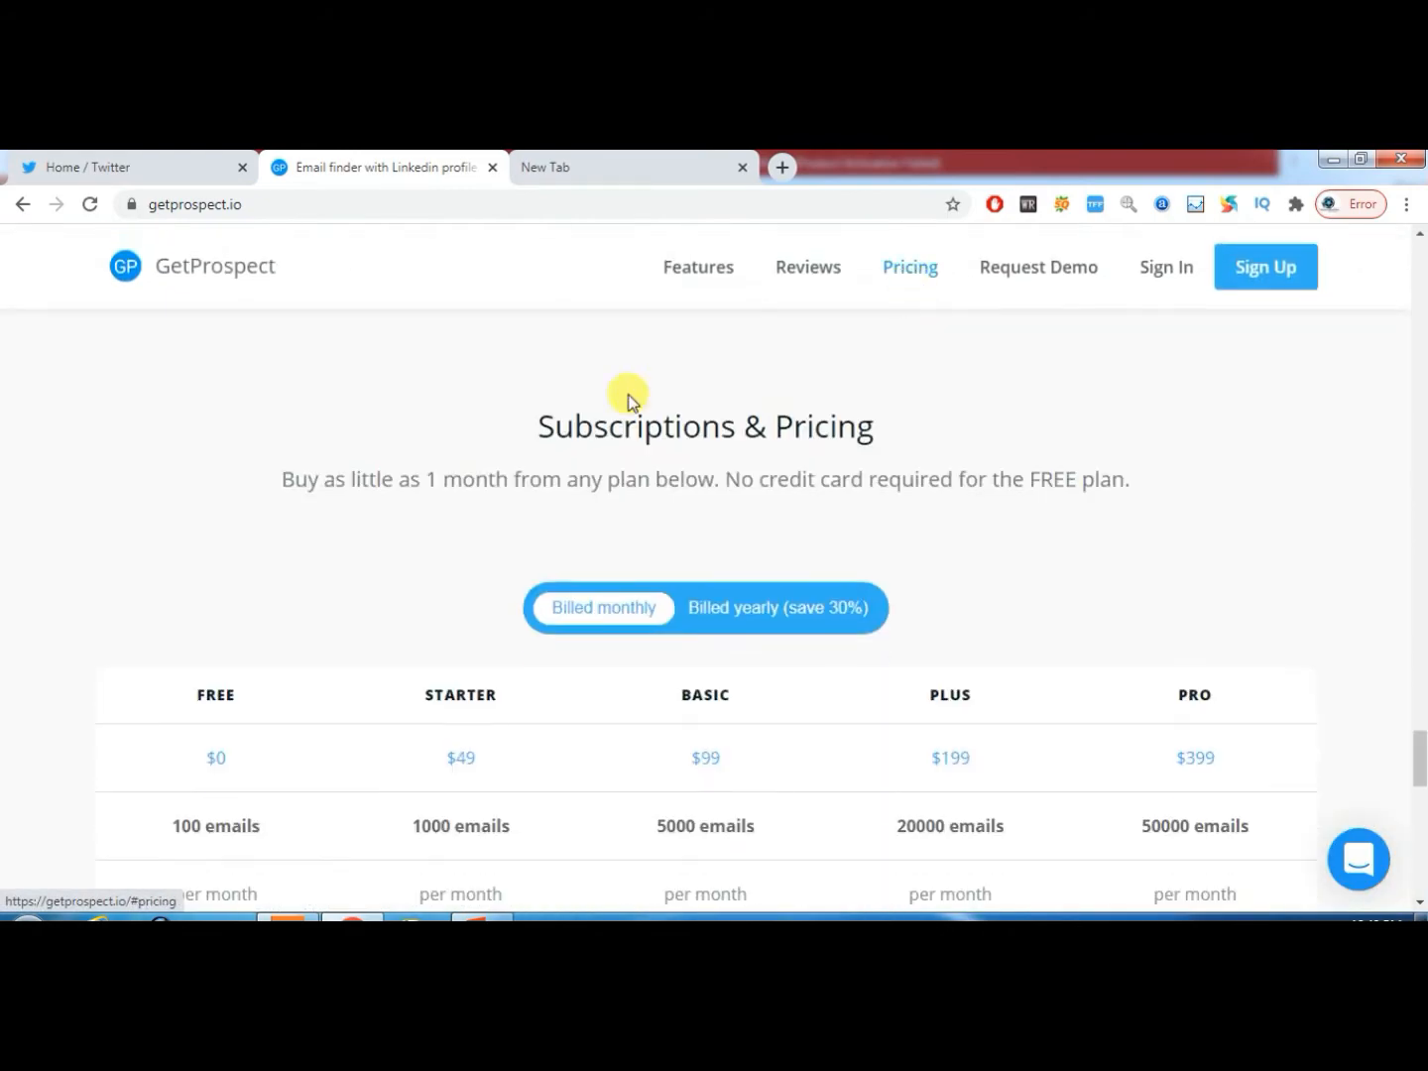
pyautogui.scroll(-2, 67, 621)
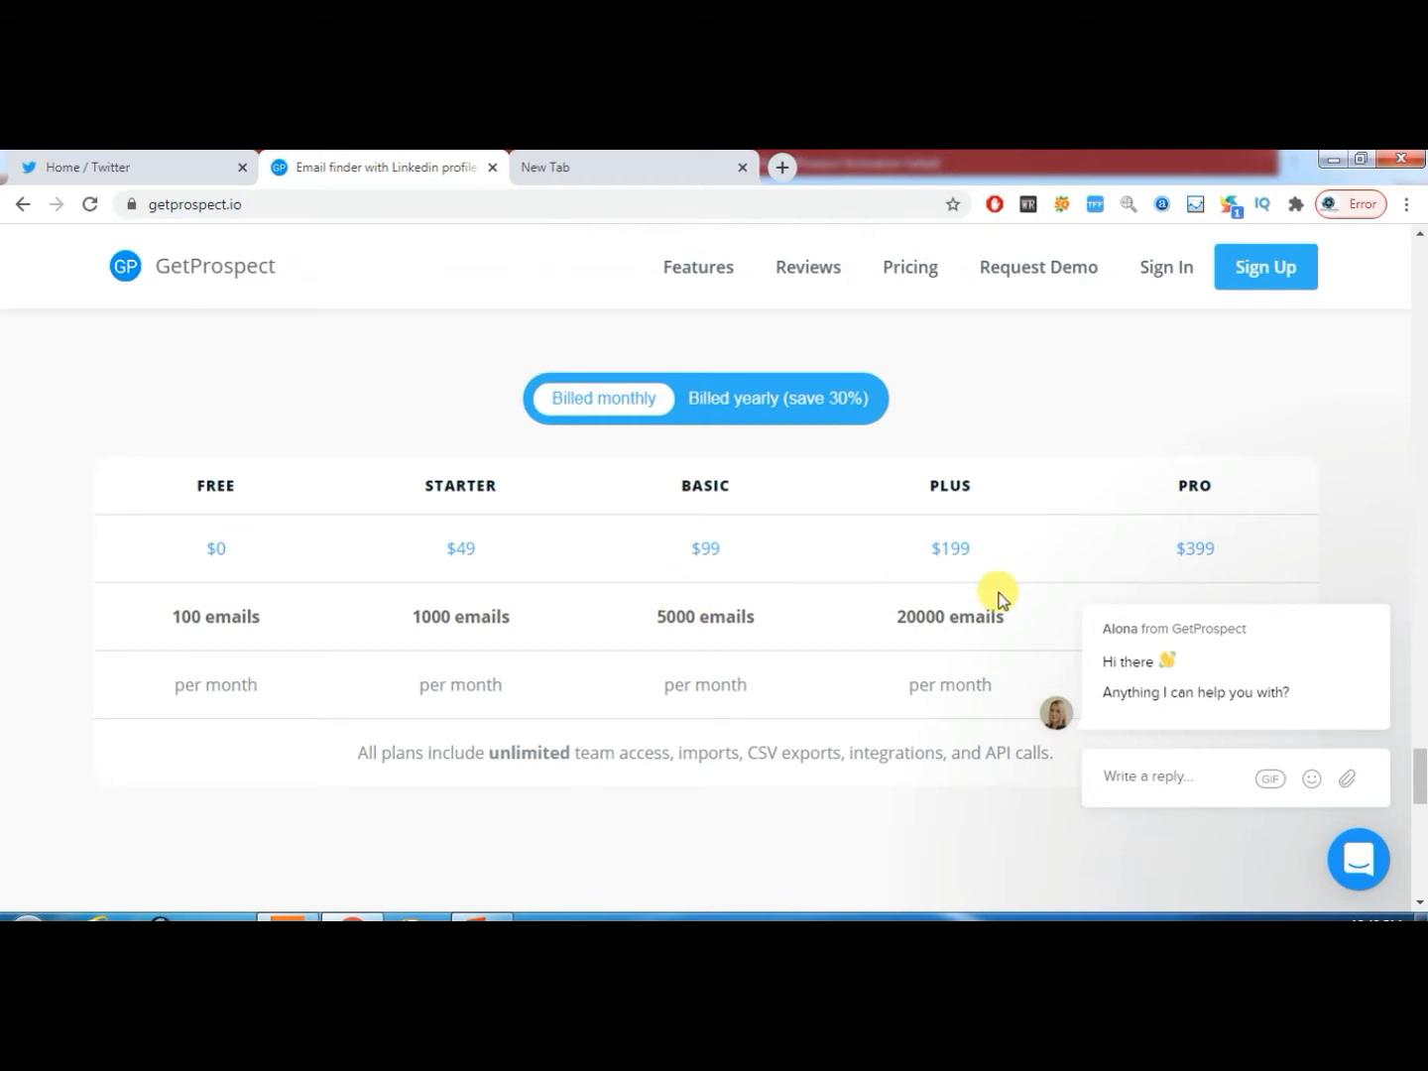
pyautogui.moveTo(1326, 591)
pyautogui.click(1374, 584)
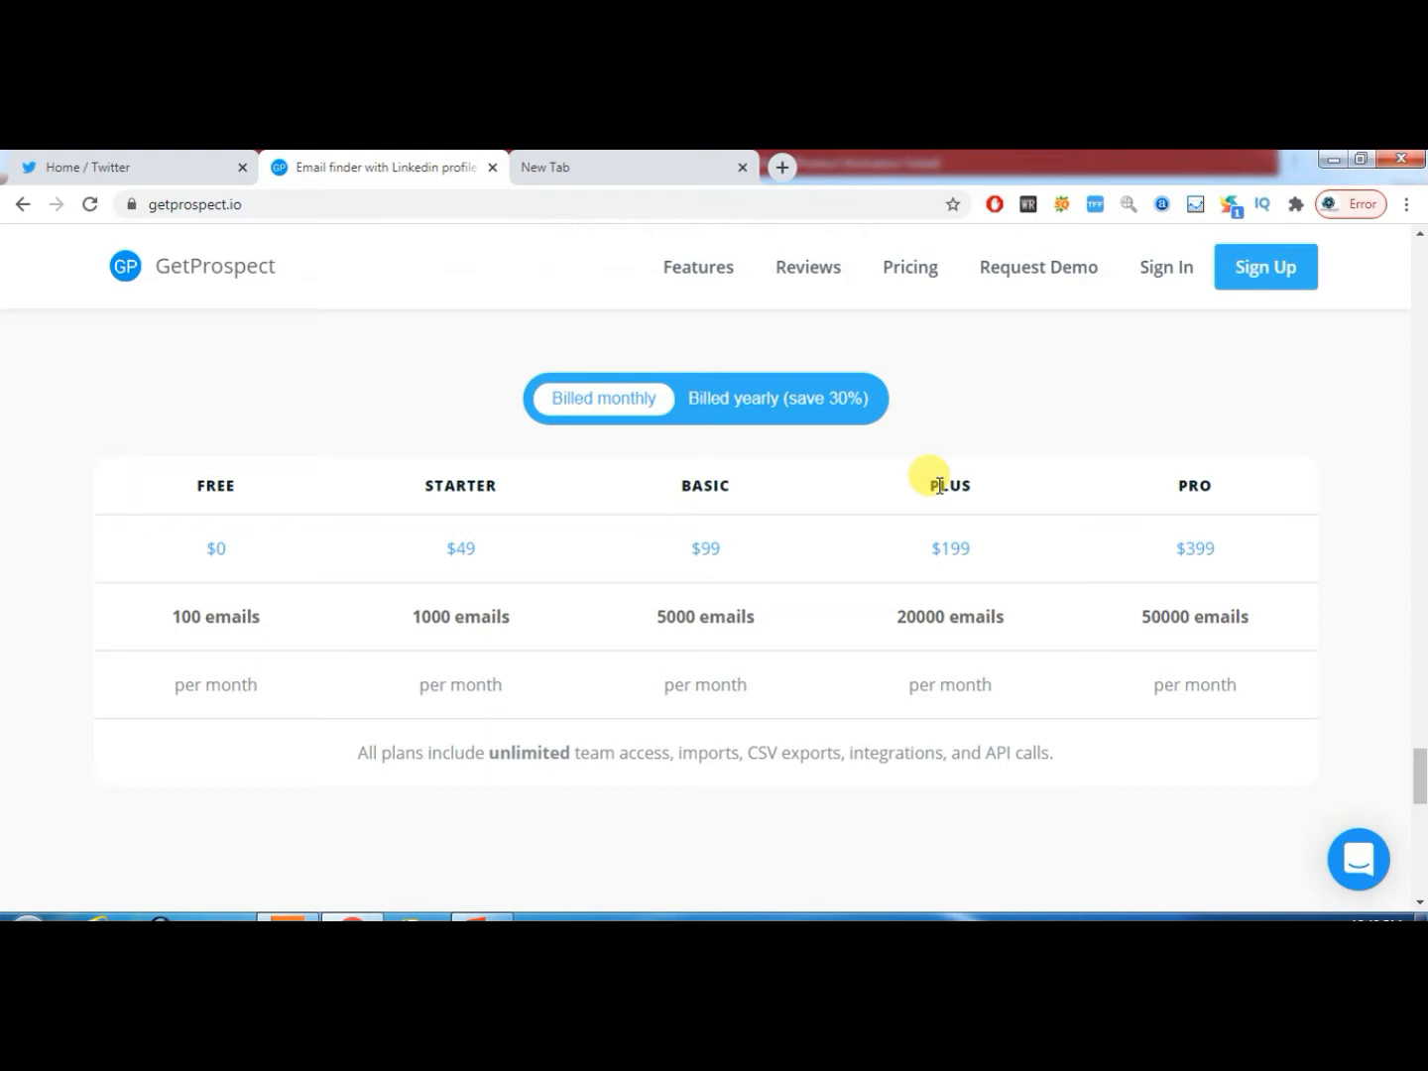
pyautogui.click(1235, 285)
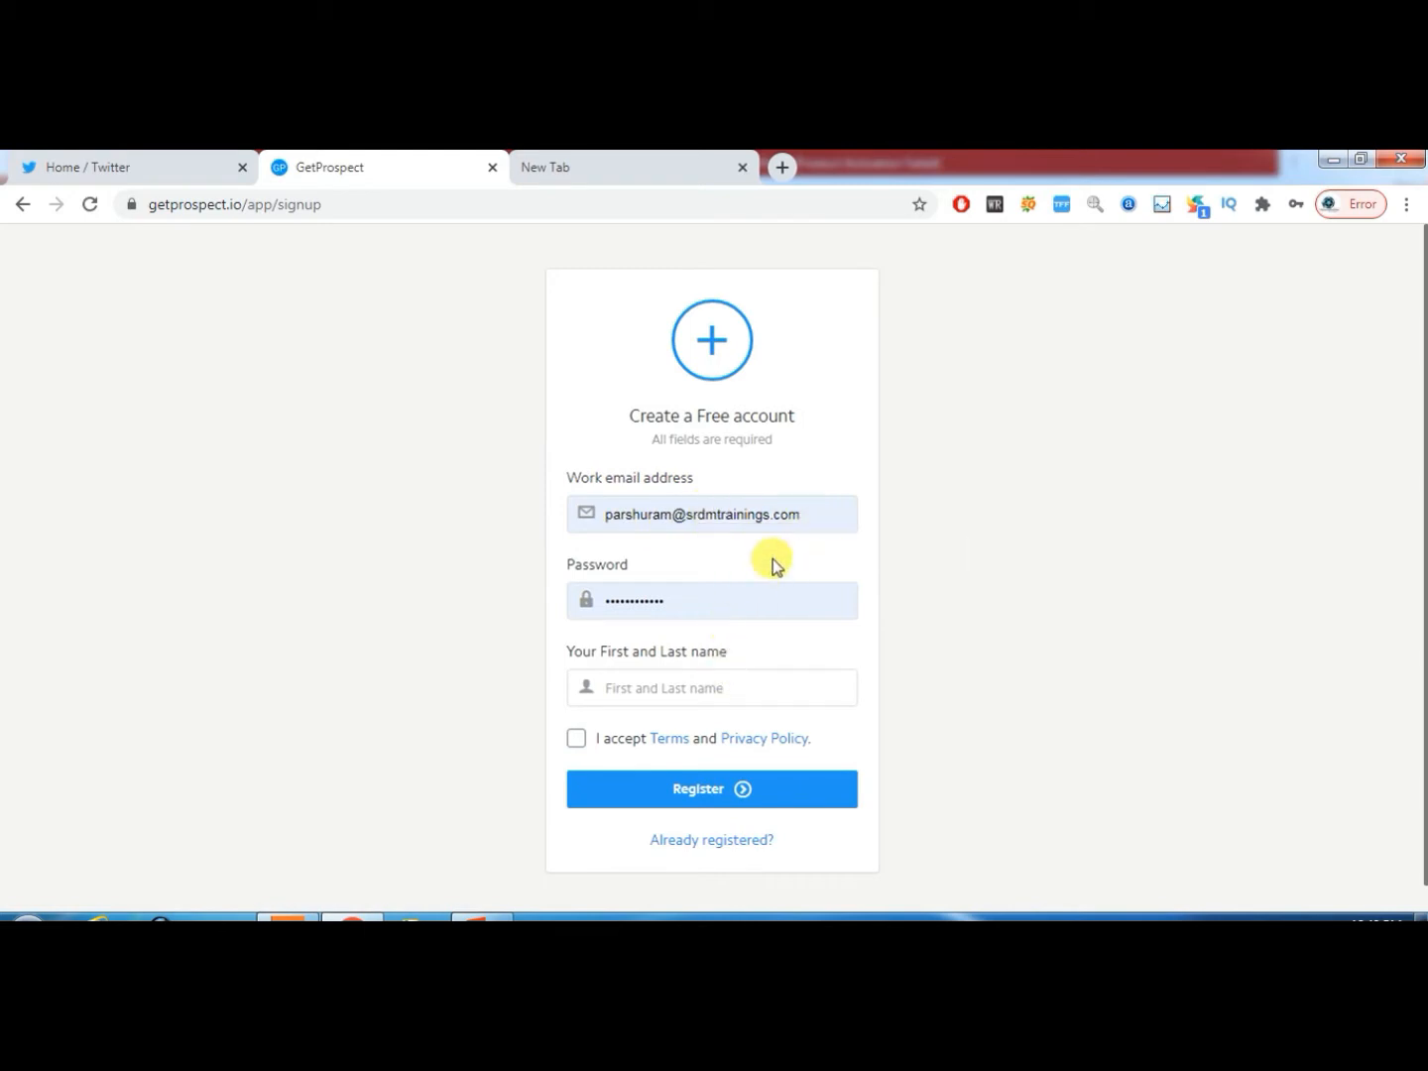
# Try registering with your full name and accepted terms, then sign in to the existing account.
pyautogui.click(697, 788)
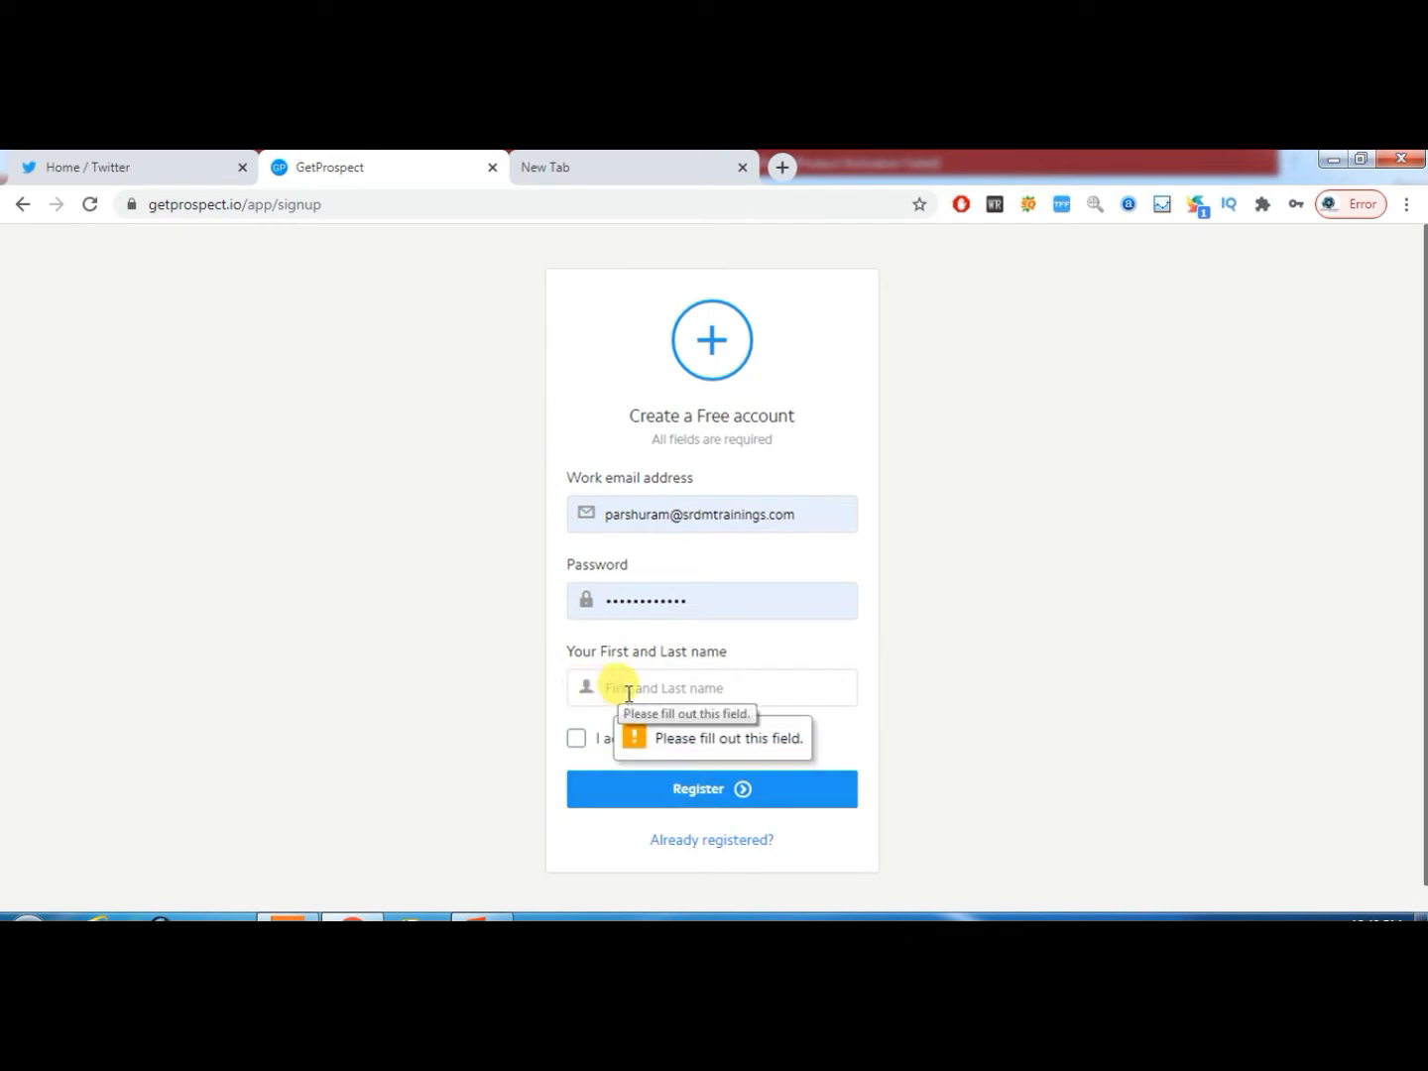
pyautogui.write('parshuram')
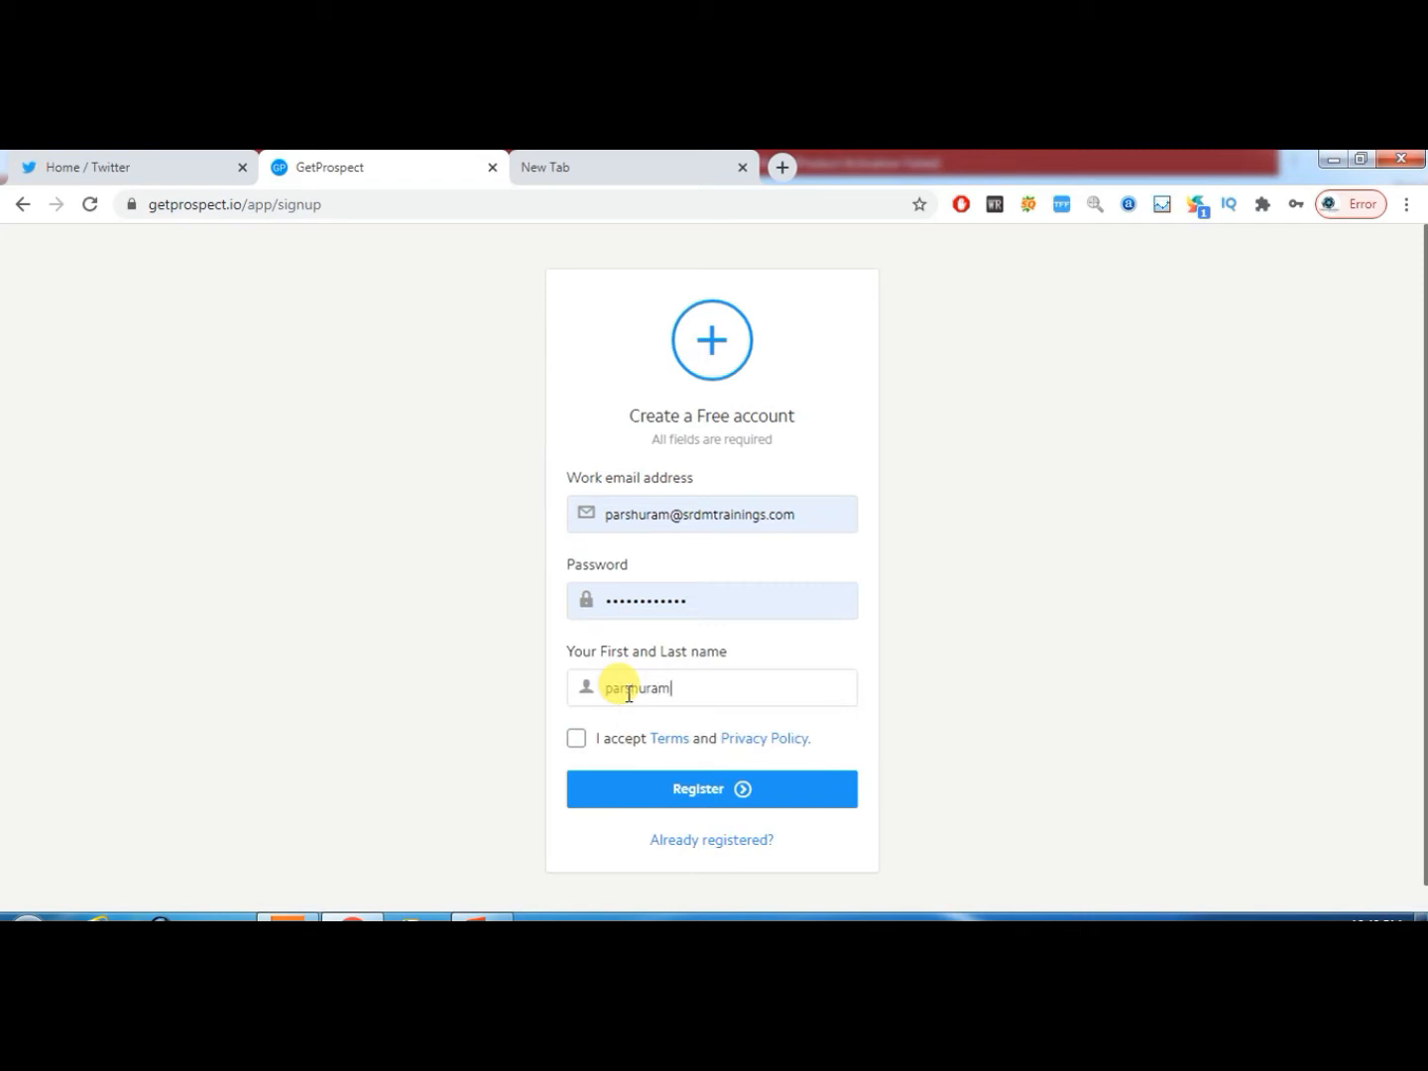
pyautogui.write(' yadav')
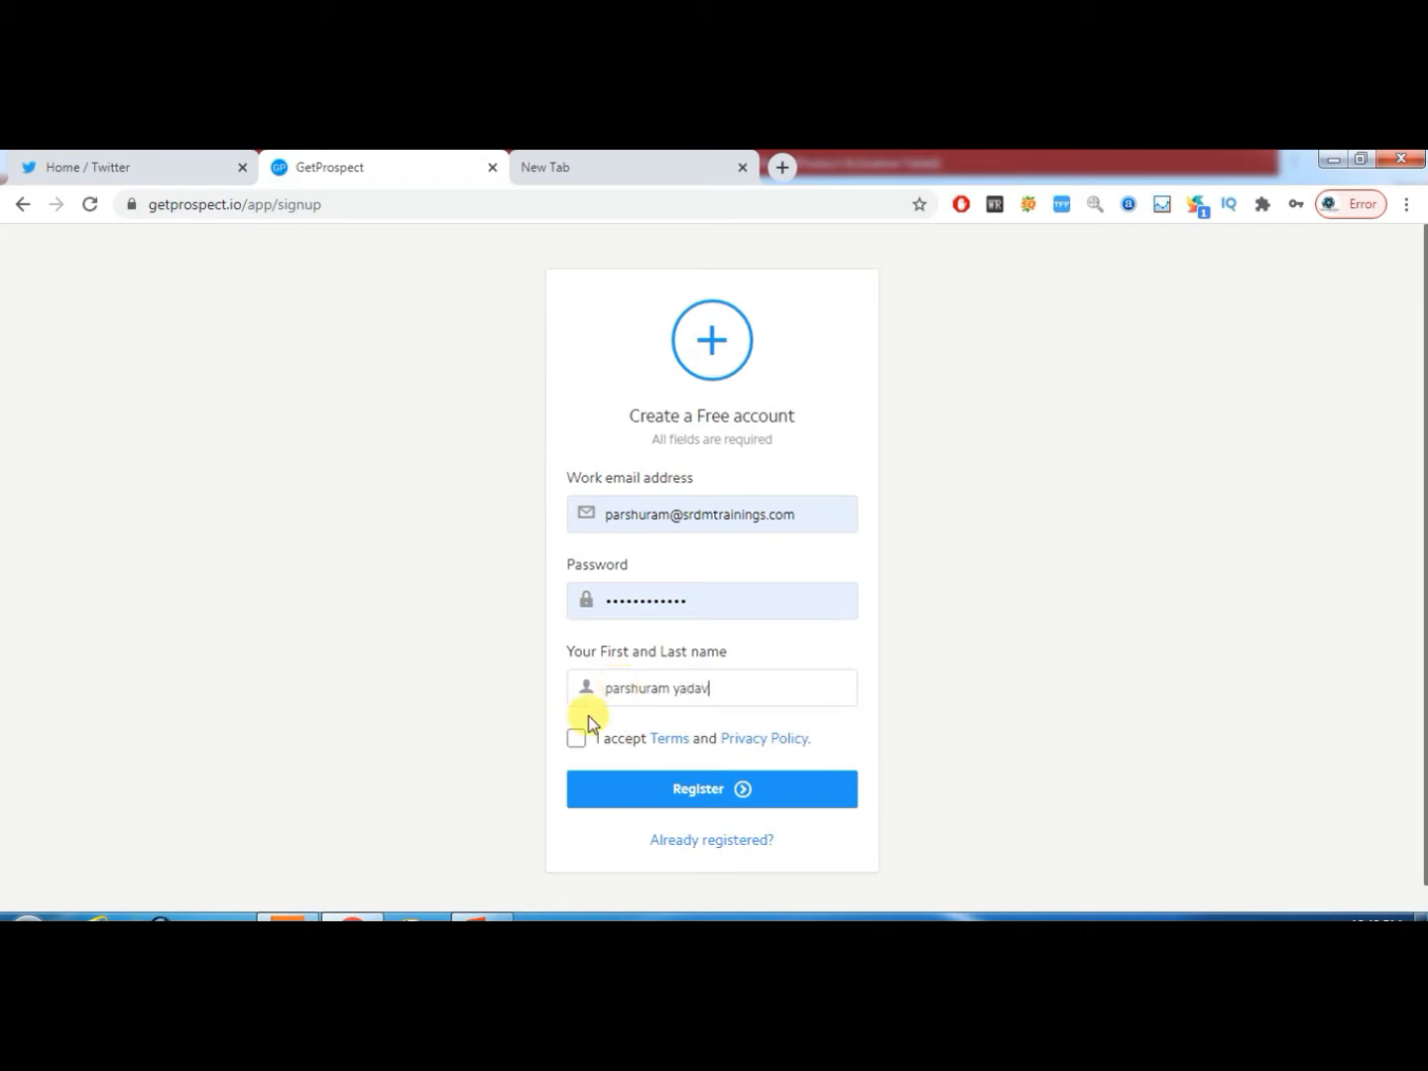
pyautogui.click(576, 740)
pyautogui.click(611, 786)
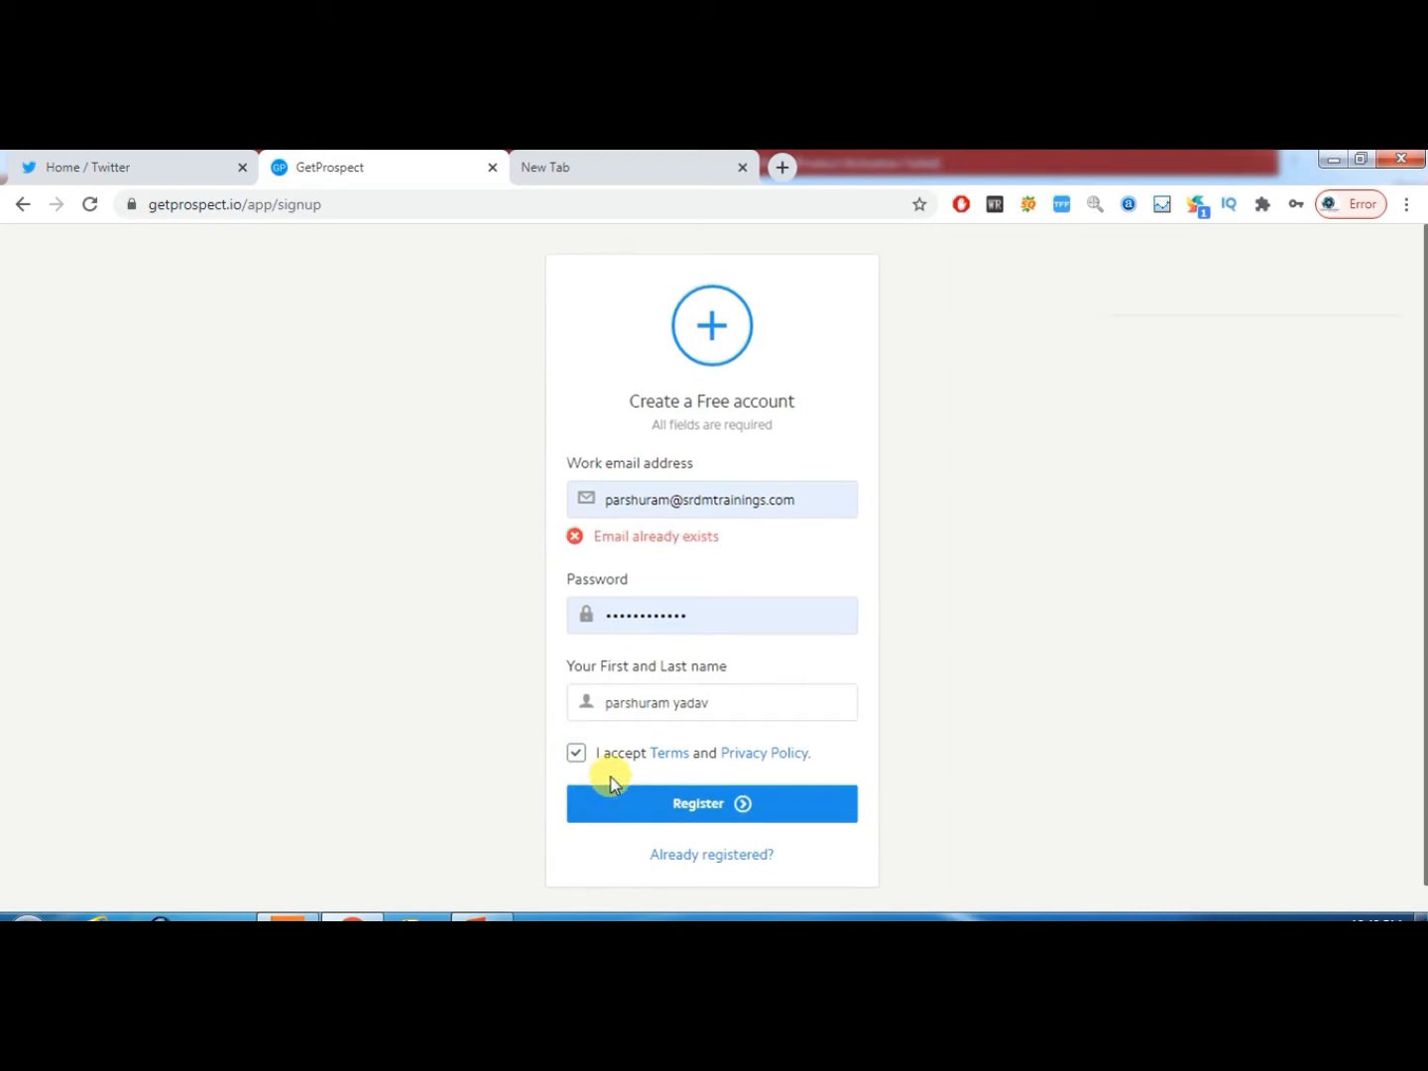
pyautogui.click(683, 857)
pyautogui.click(706, 717)
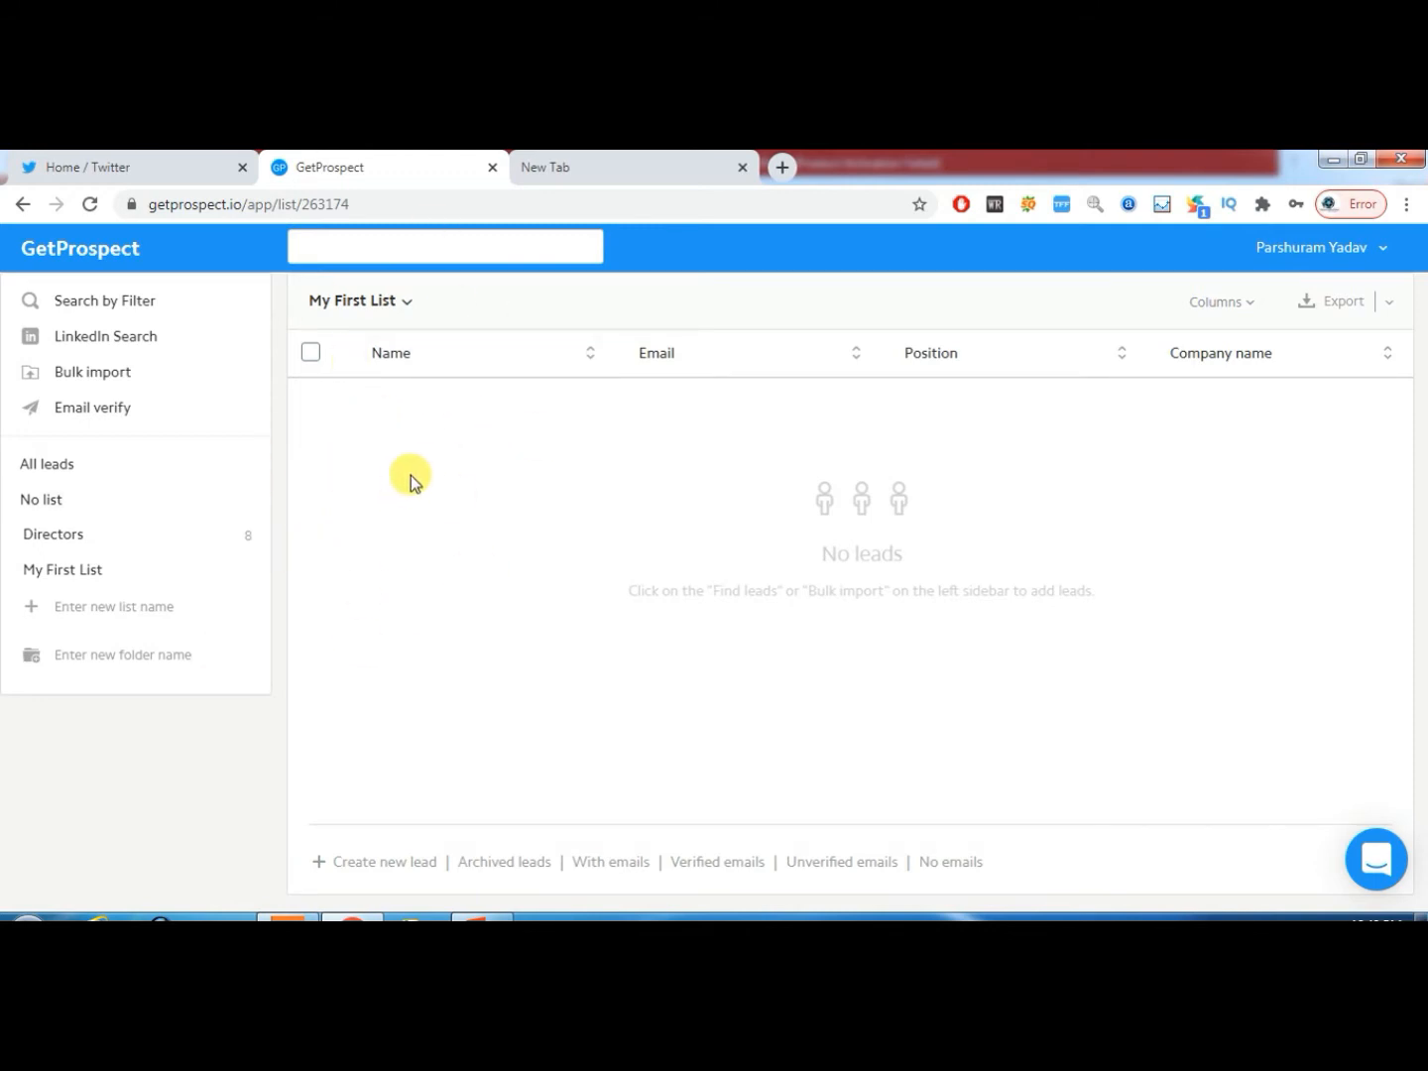
# Load LinkedIn by entering 'link' in the new tab's address bar and bring its feed forward.
pyautogui.click(601, 164)
pyautogui.click(559, 200)
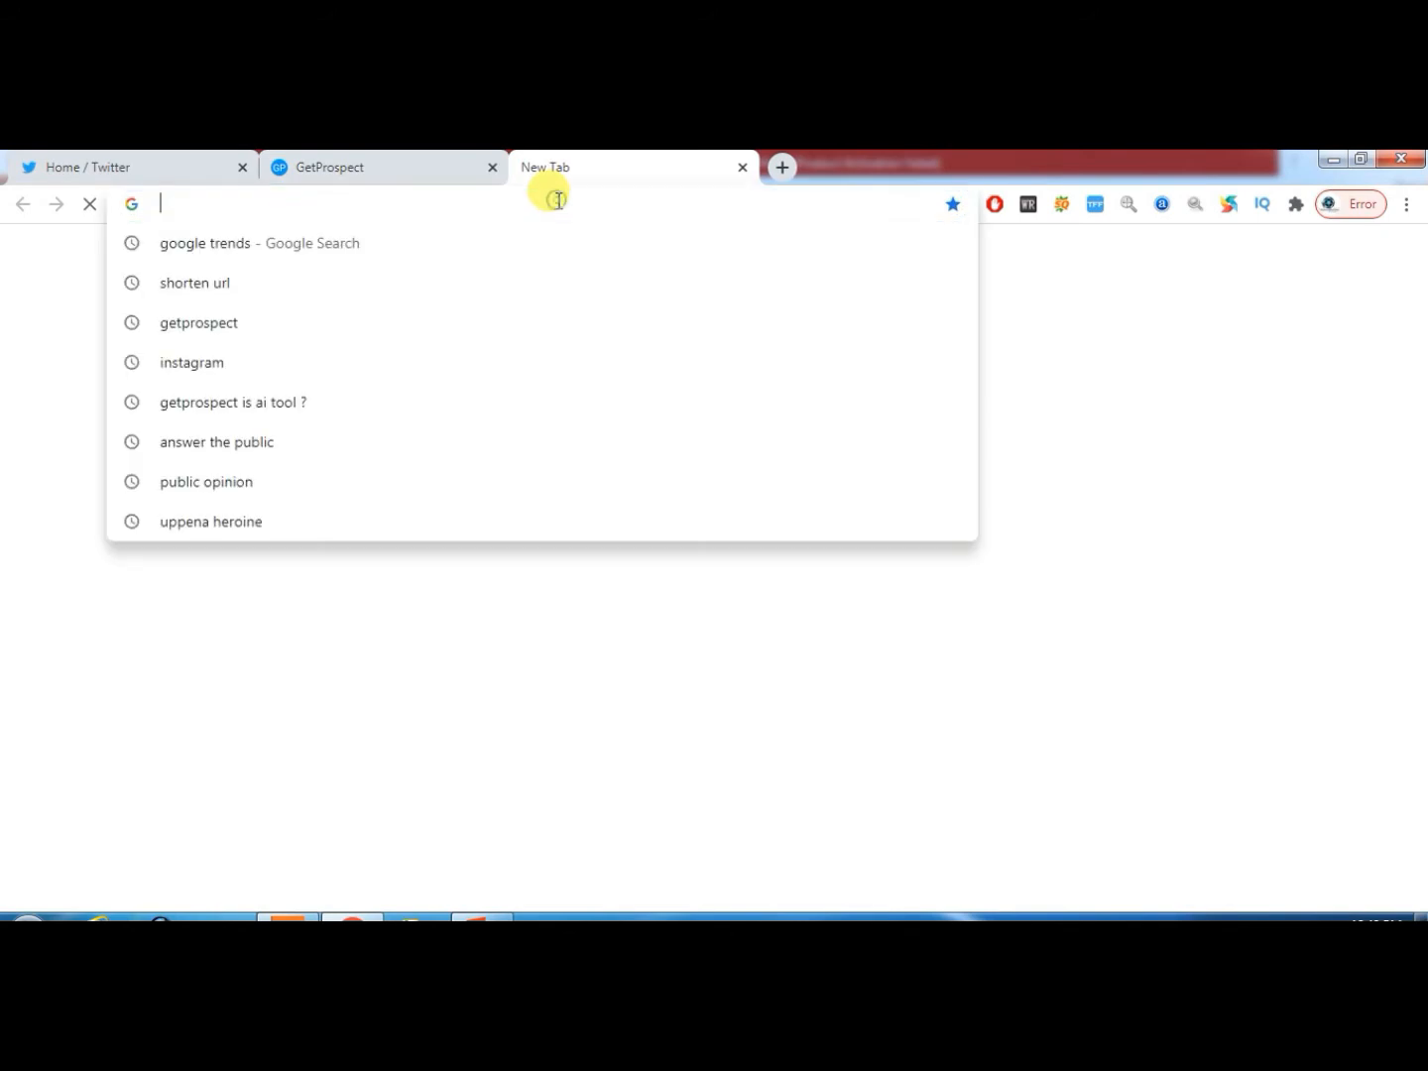
pyautogui.write('linkedin.com/feed/')
pyautogui.press('Return')
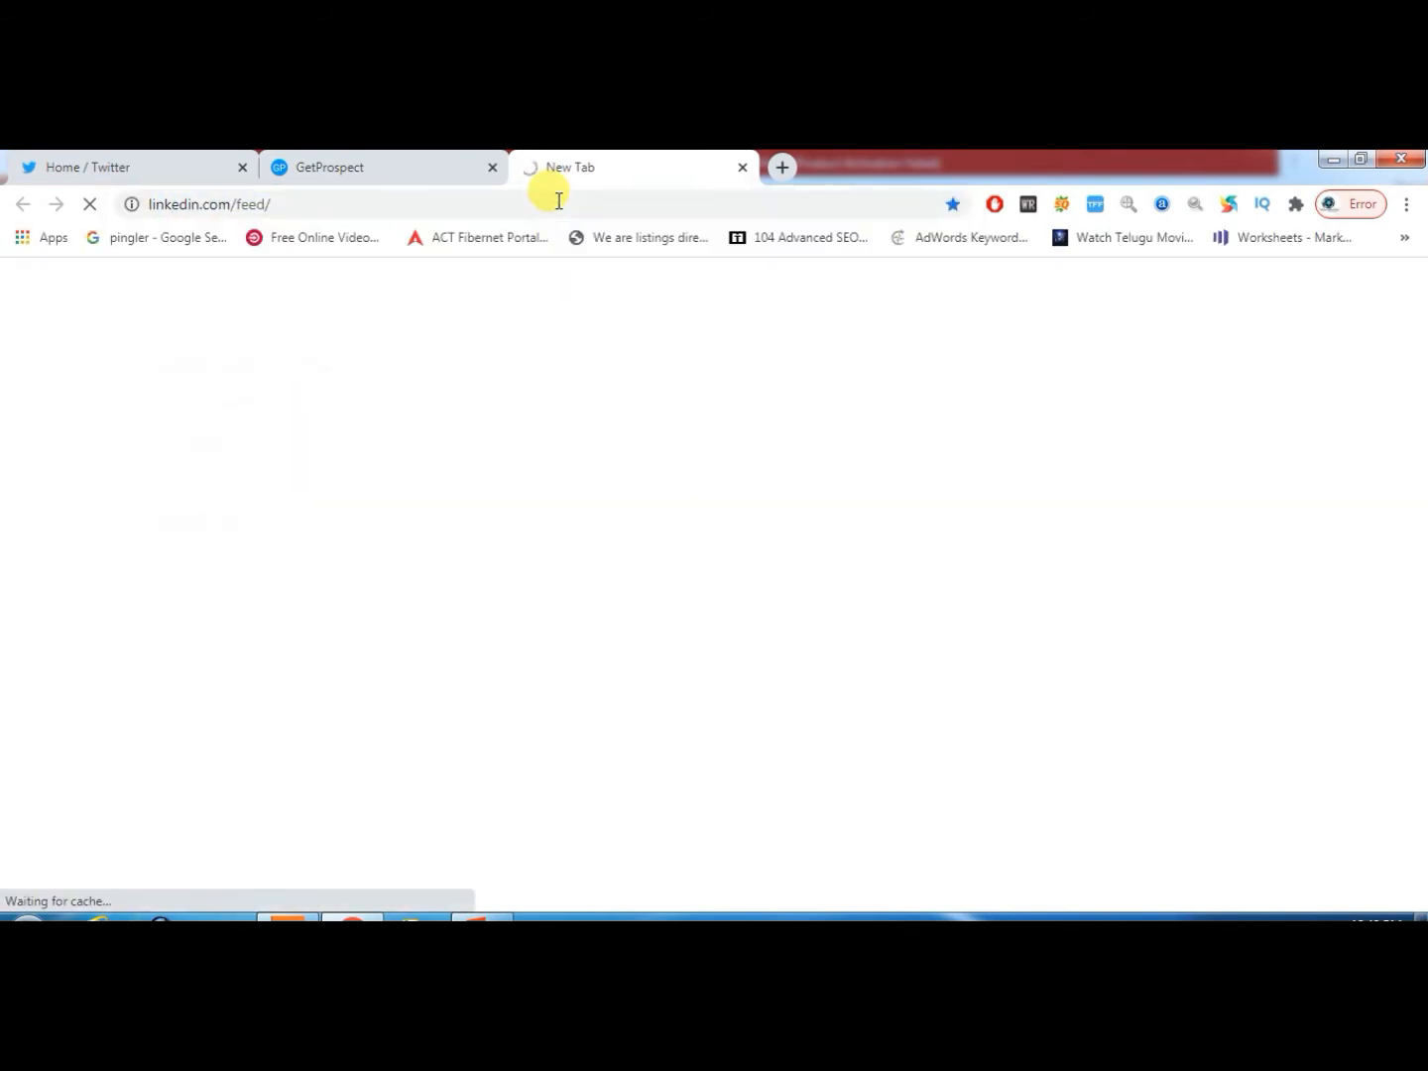
pyautogui.click(411, 171)
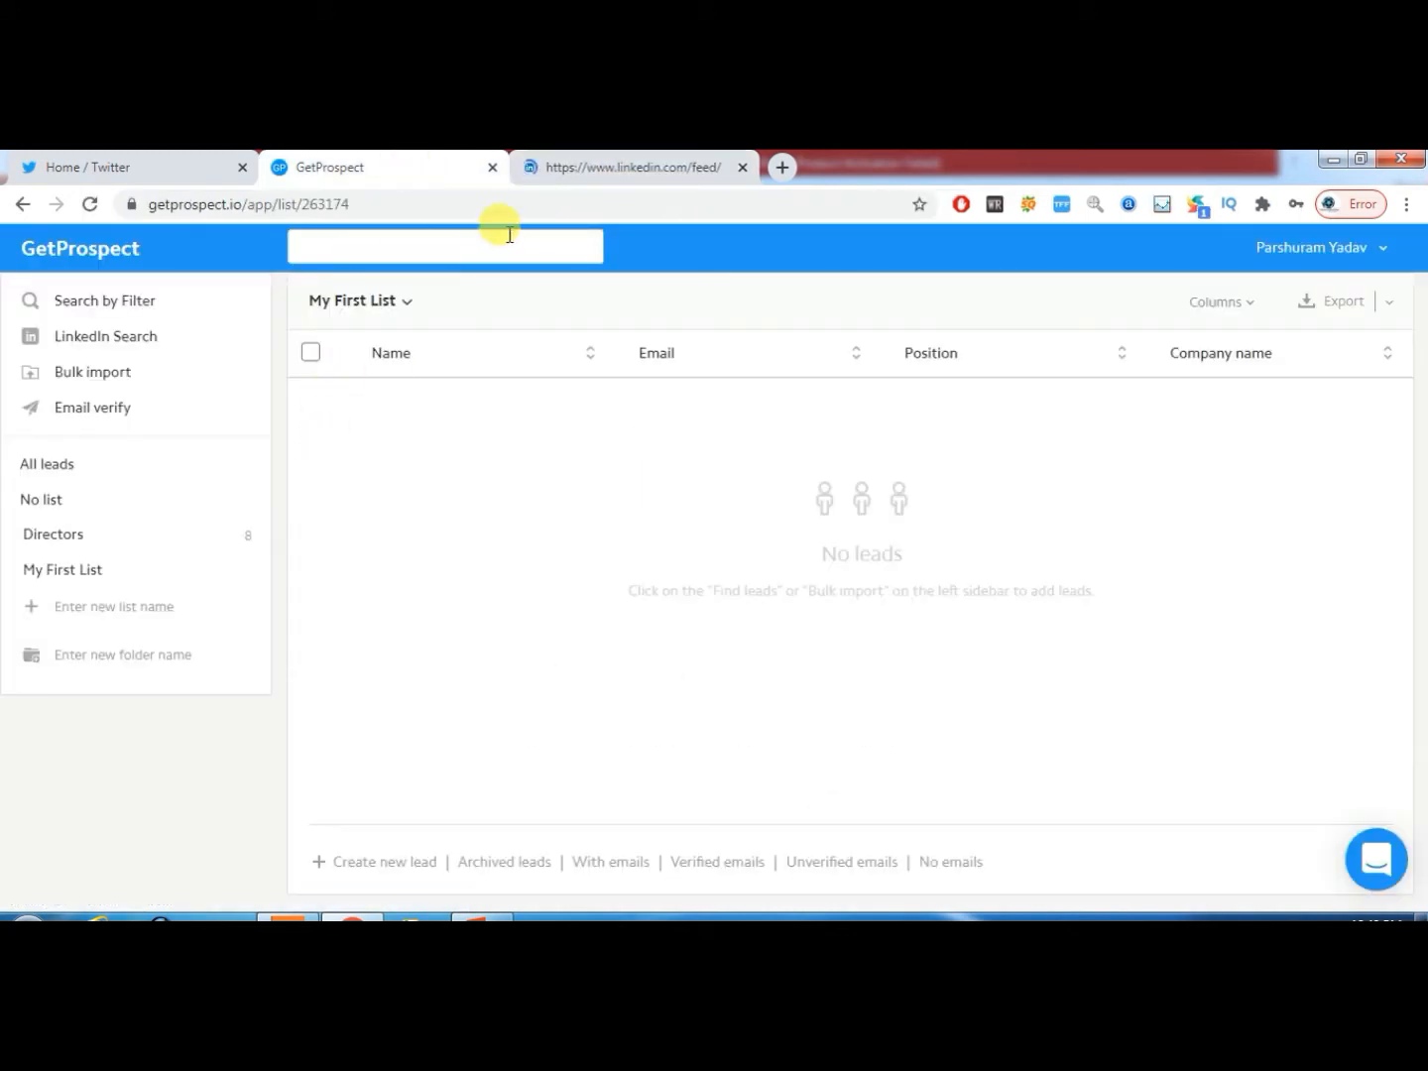
pyautogui.click(583, 164)
pyautogui.click(417, 159)
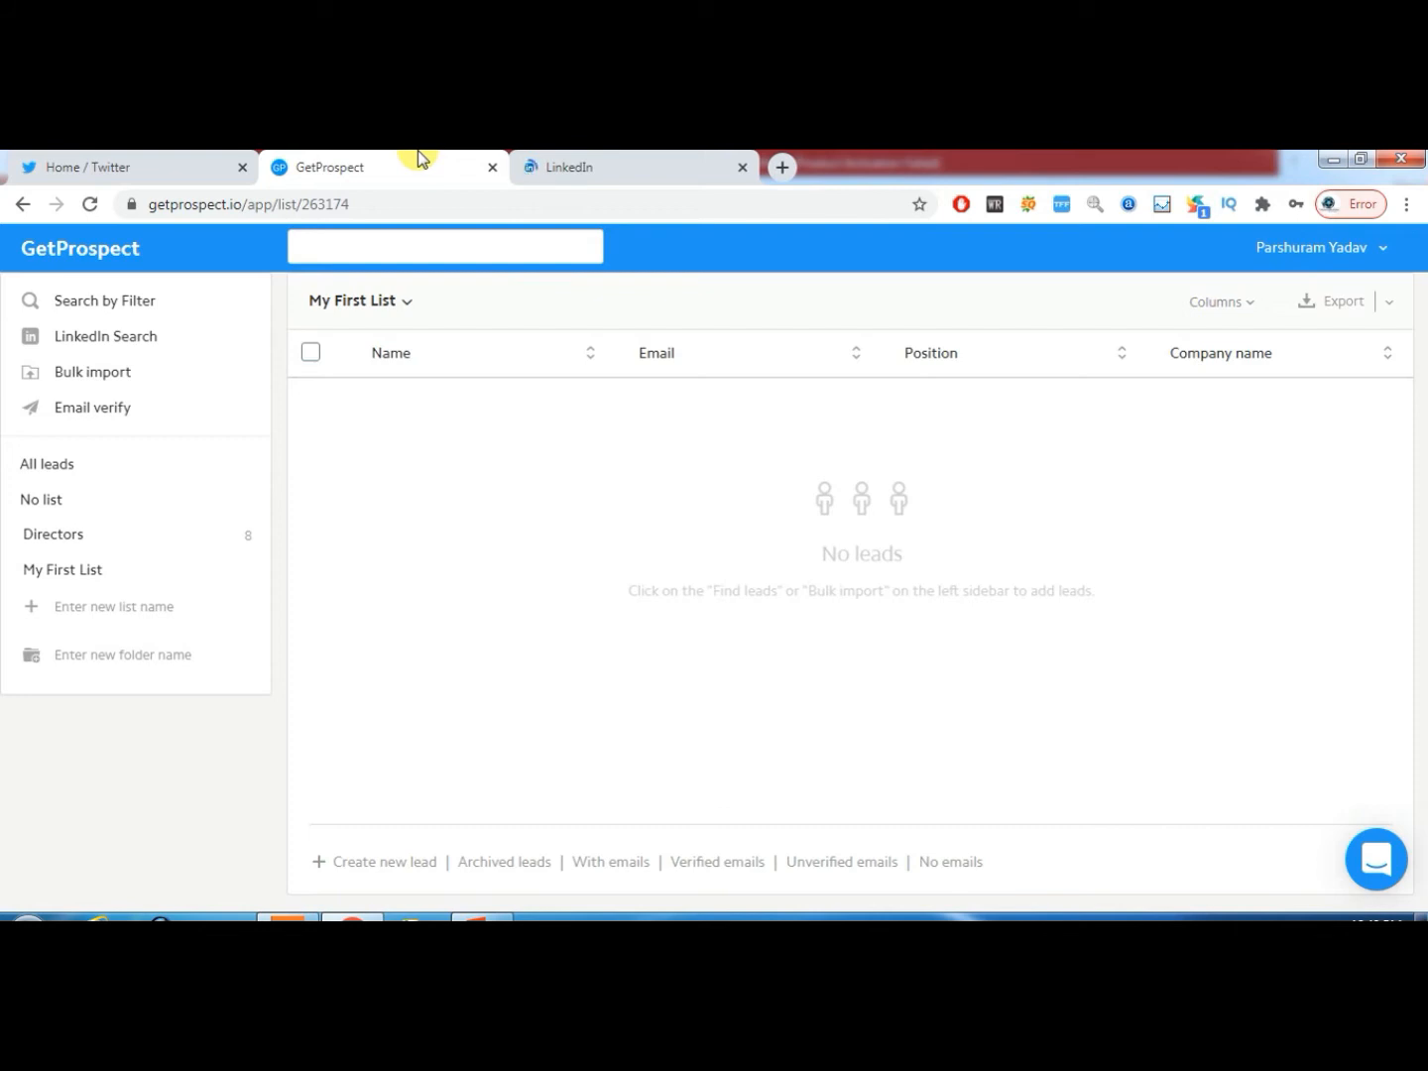
pyautogui.click(662, 159)
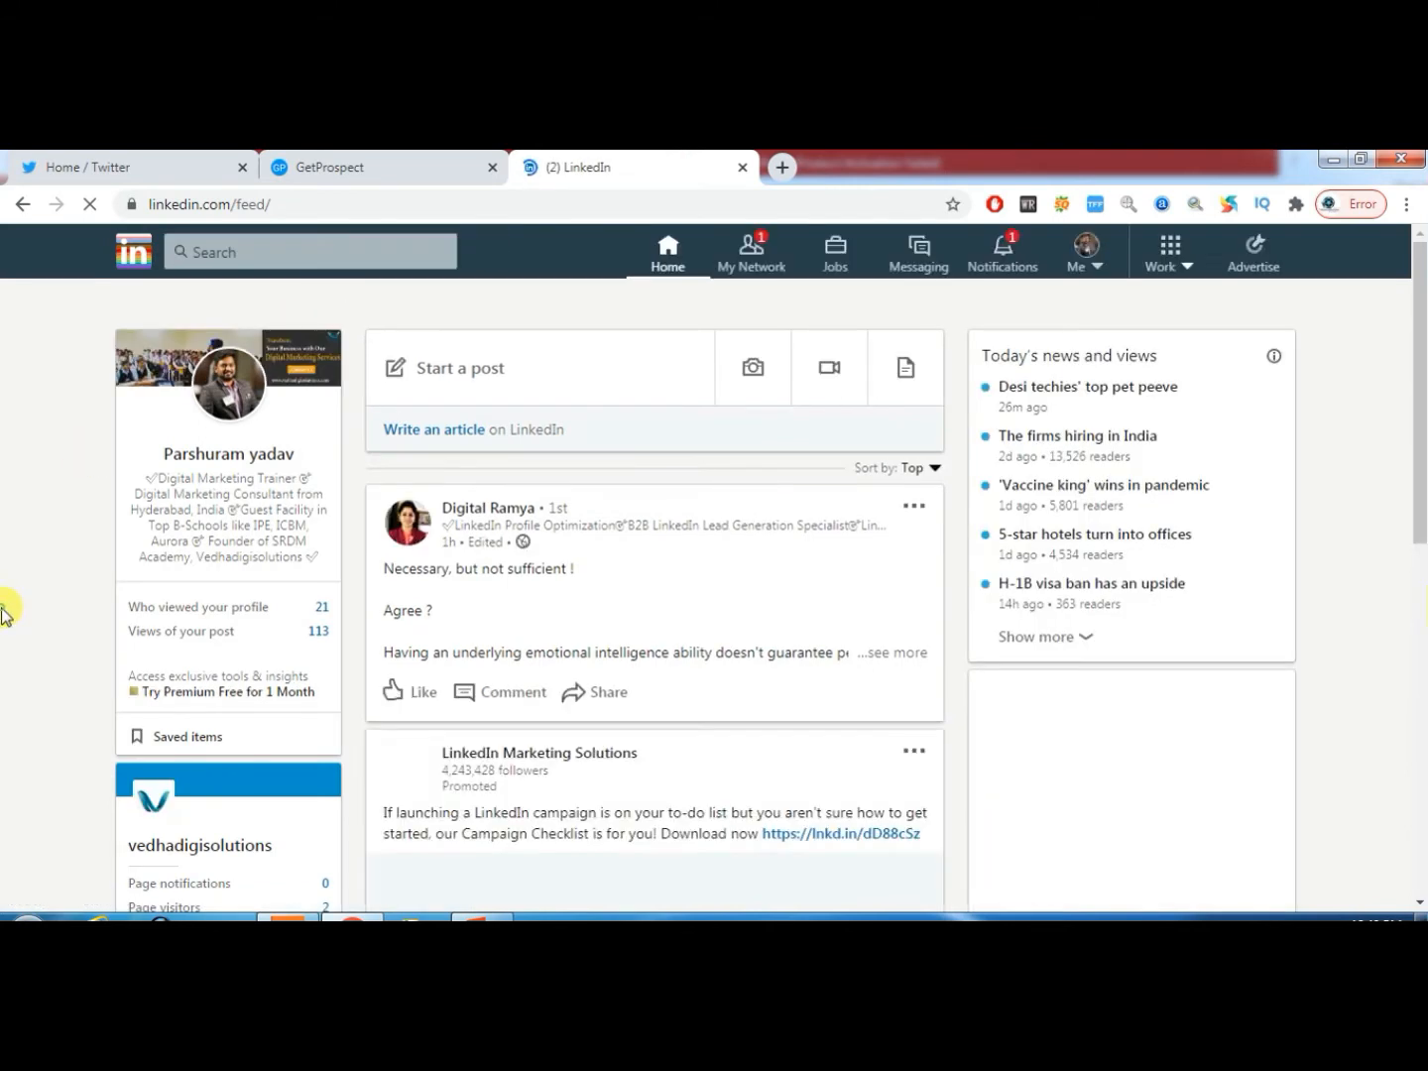
# Rerun the recent 'director' LinkedIn search and filter the results to People.
pyautogui.click(228, 255)
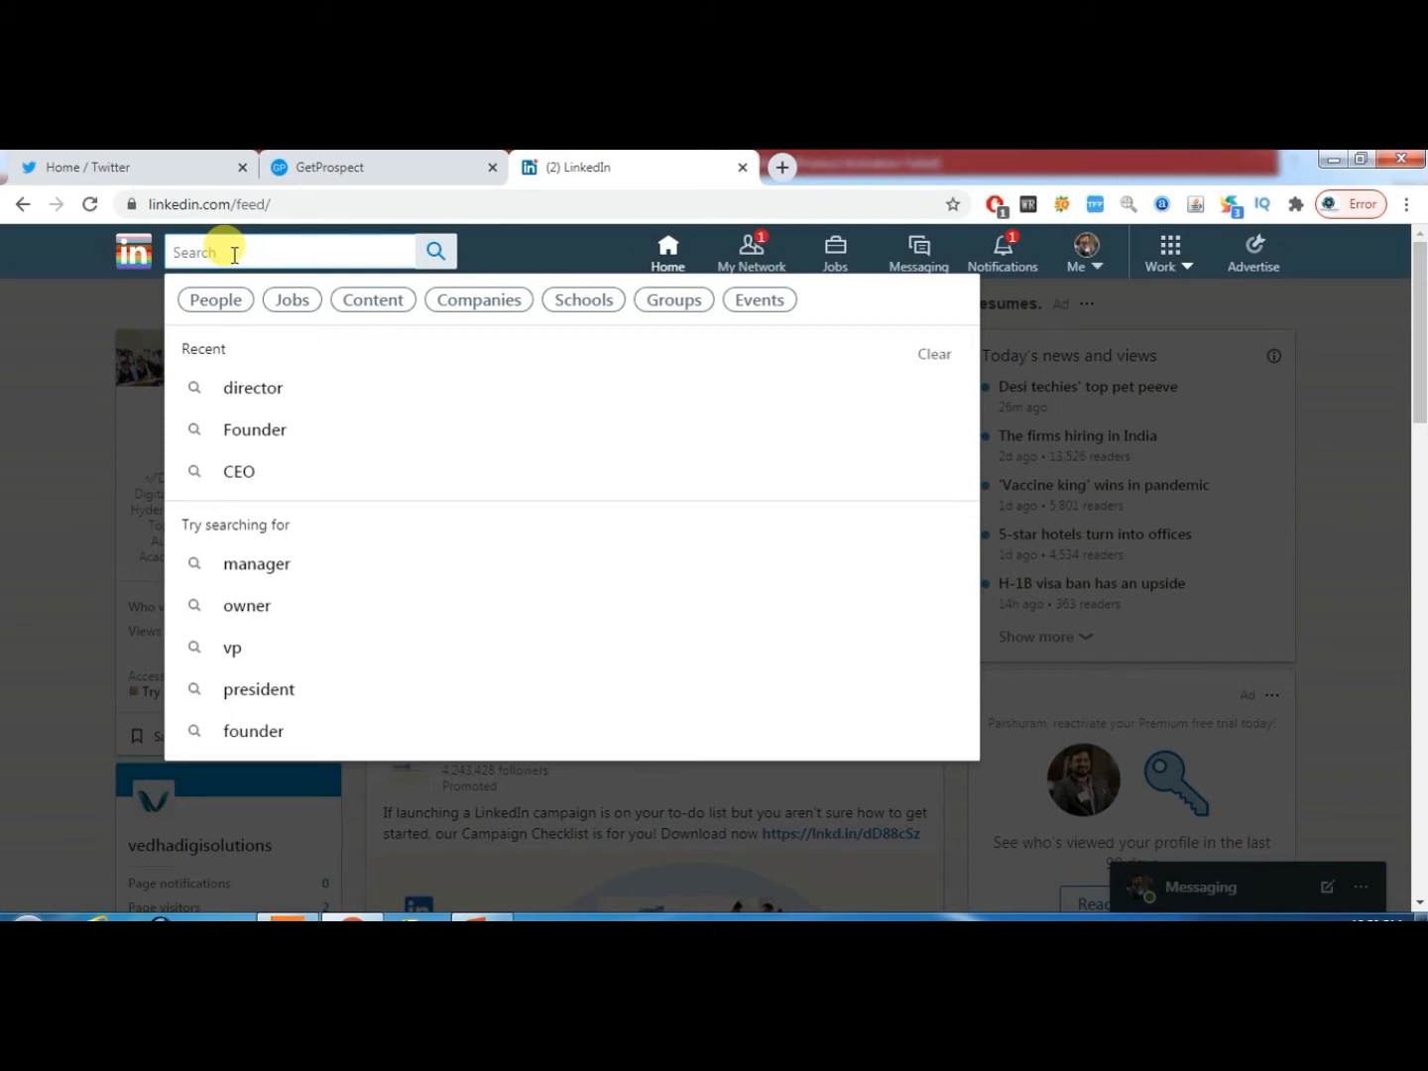
pyautogui.click(220, 383)
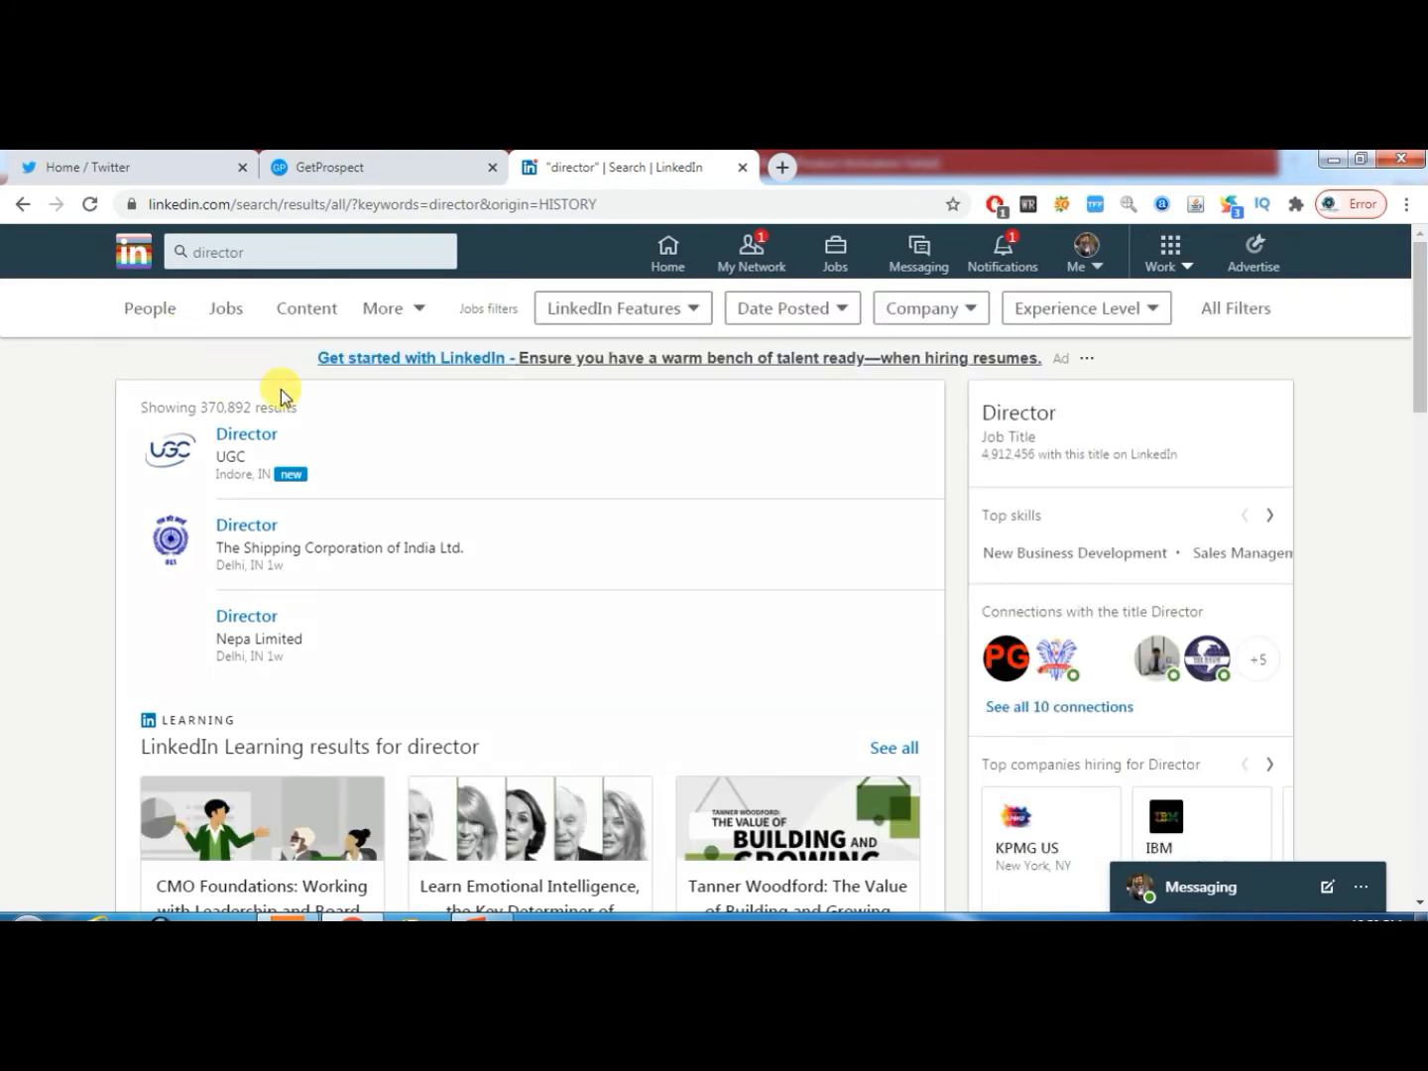
pyautogui.click(159, 309)
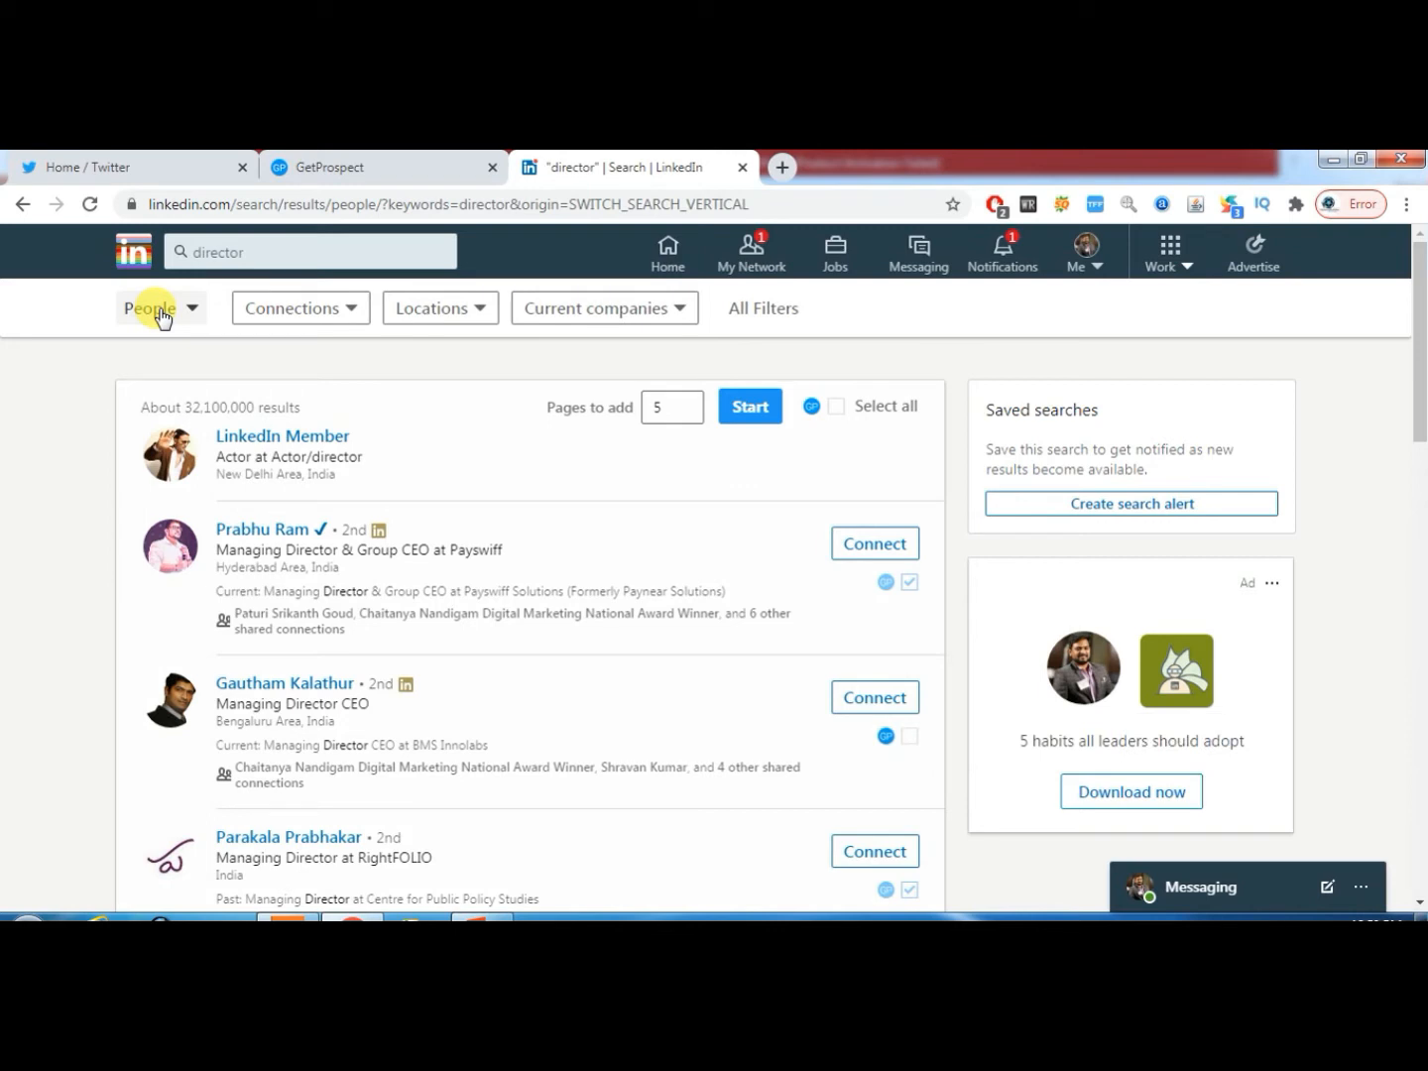
# Apply the India location filter to the director people results.
pyautogui.click(293, 315)
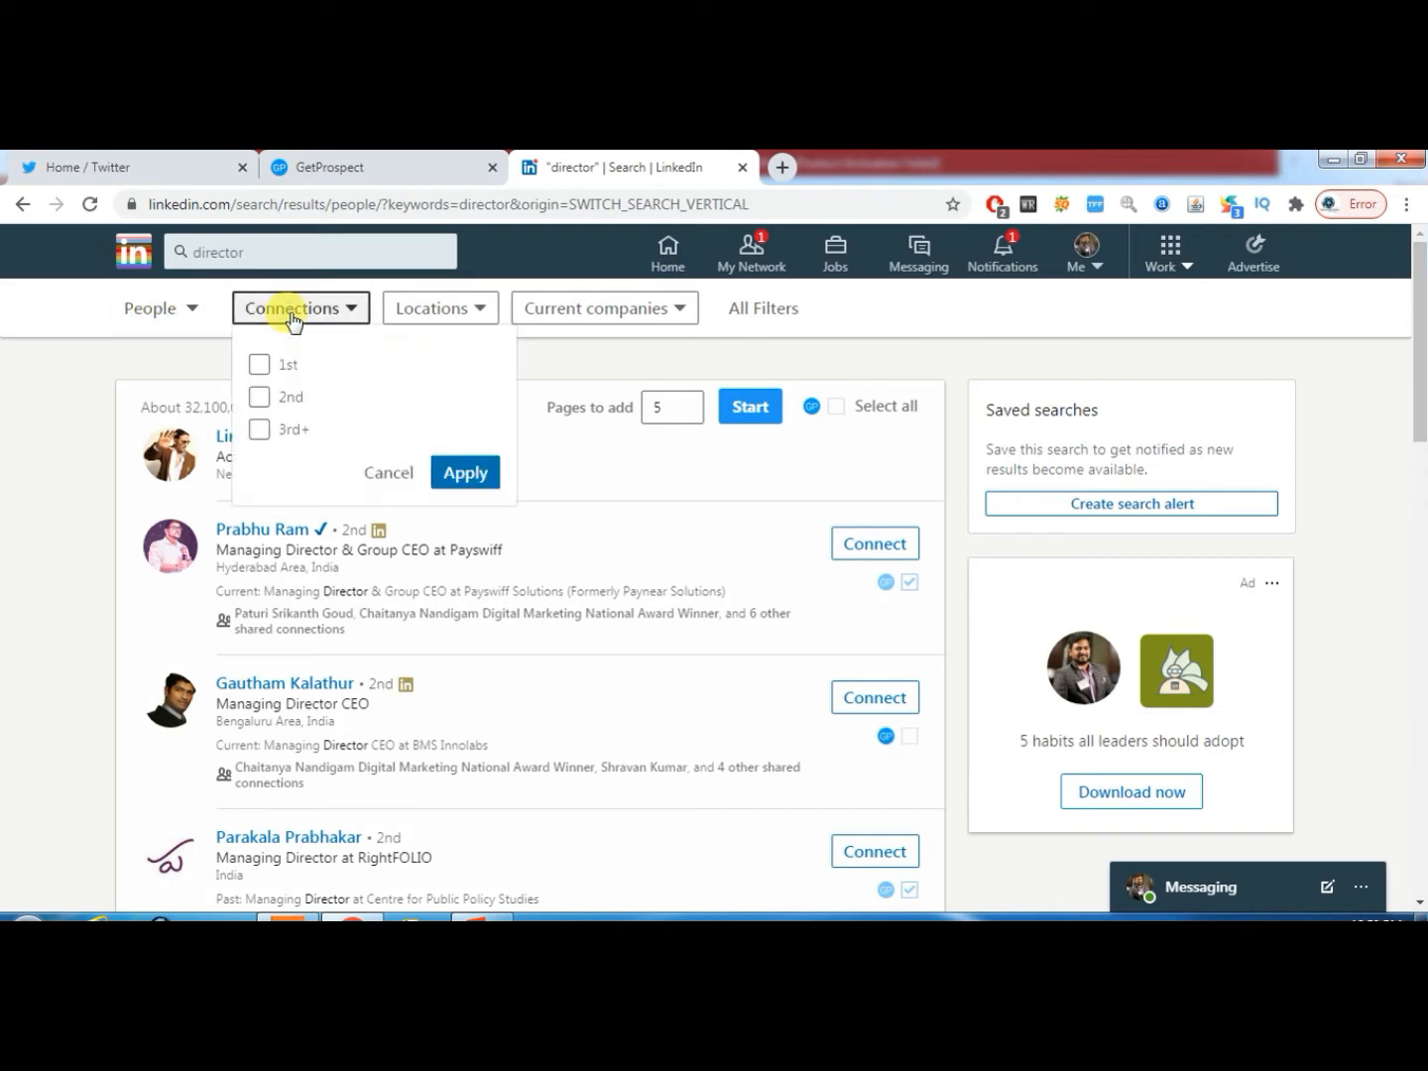
pyautogui.click(466, 311)
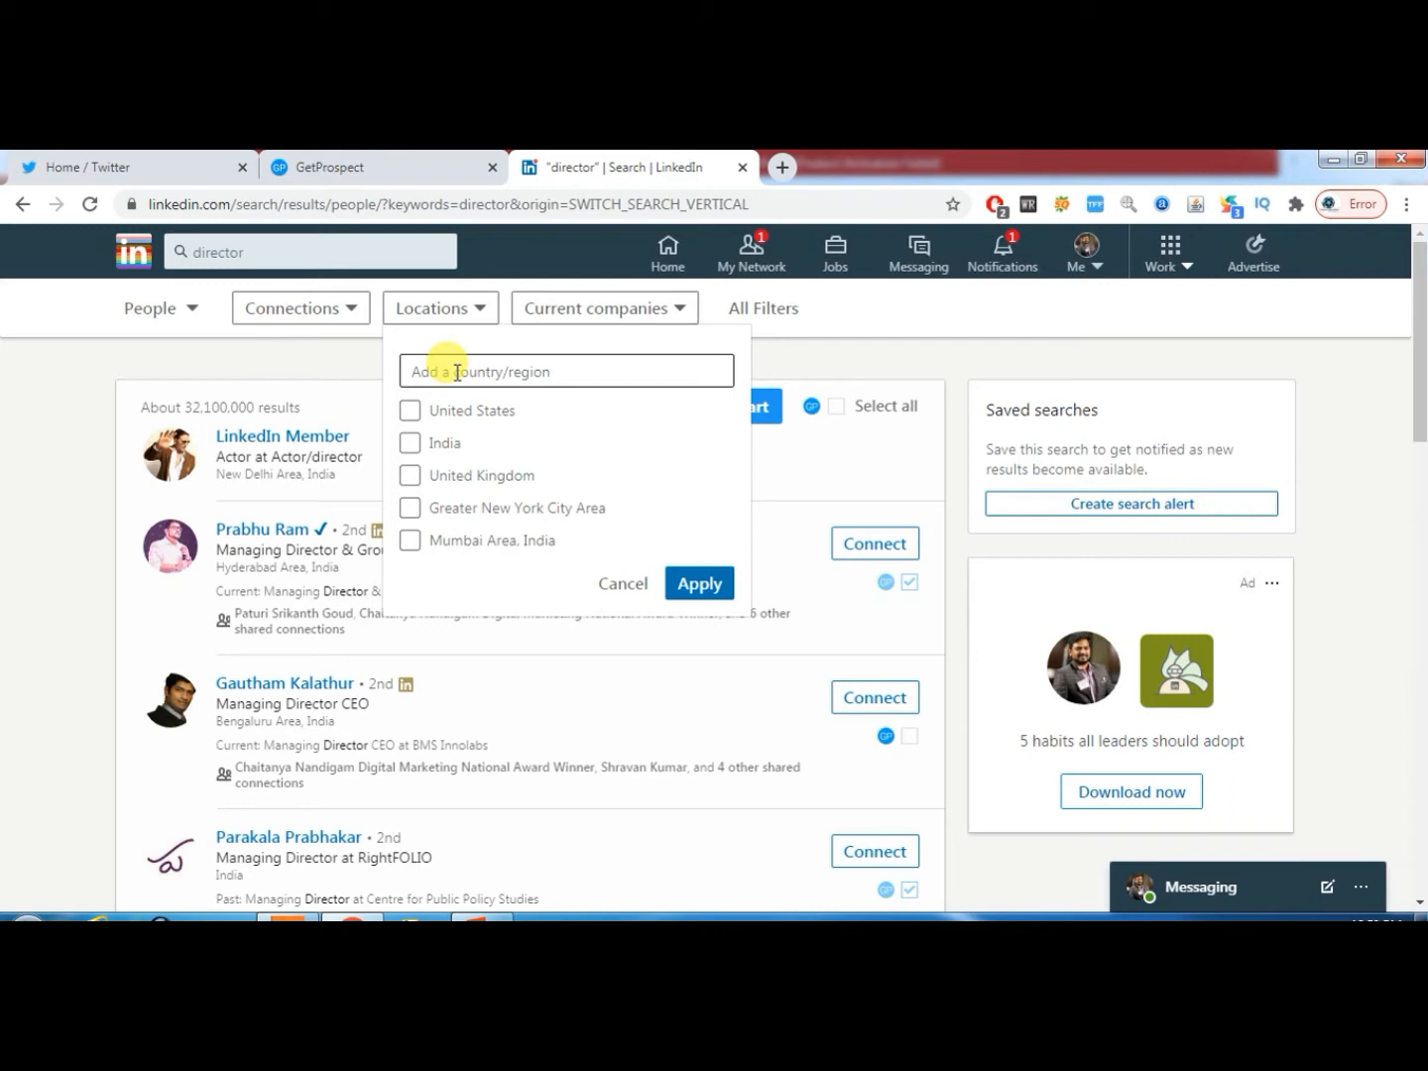
pyautogui.click(409, 443)
pyautogui.click(680, 584)
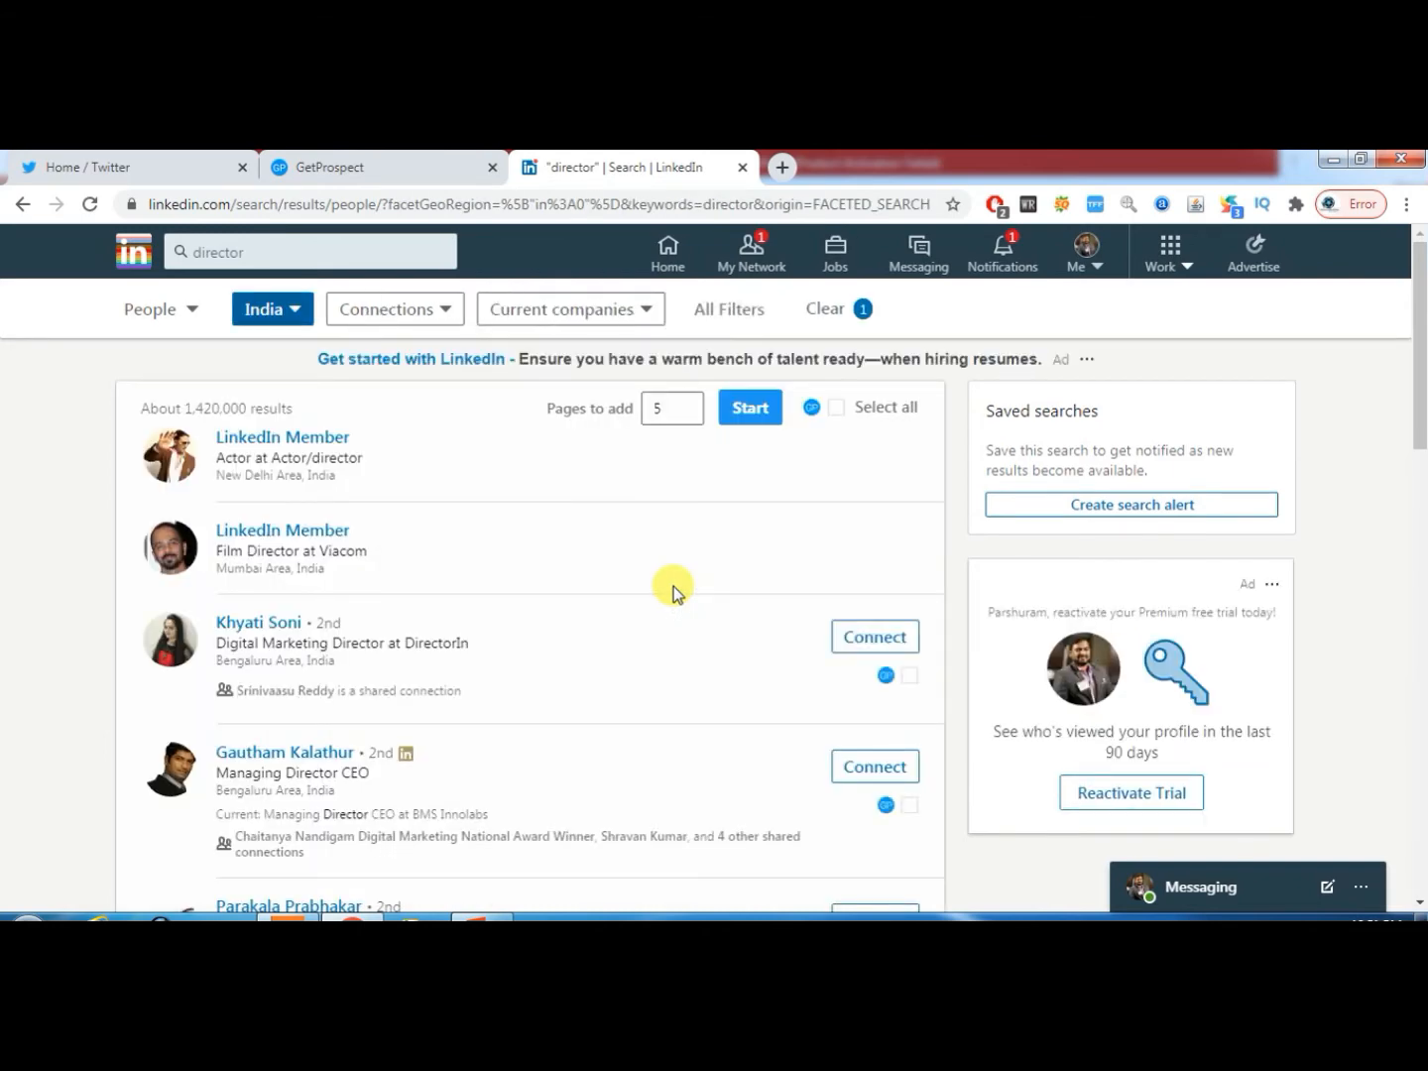
# Open the Current companies filter and cancel it without choosing a company.
pyautogui.click(634, 331)
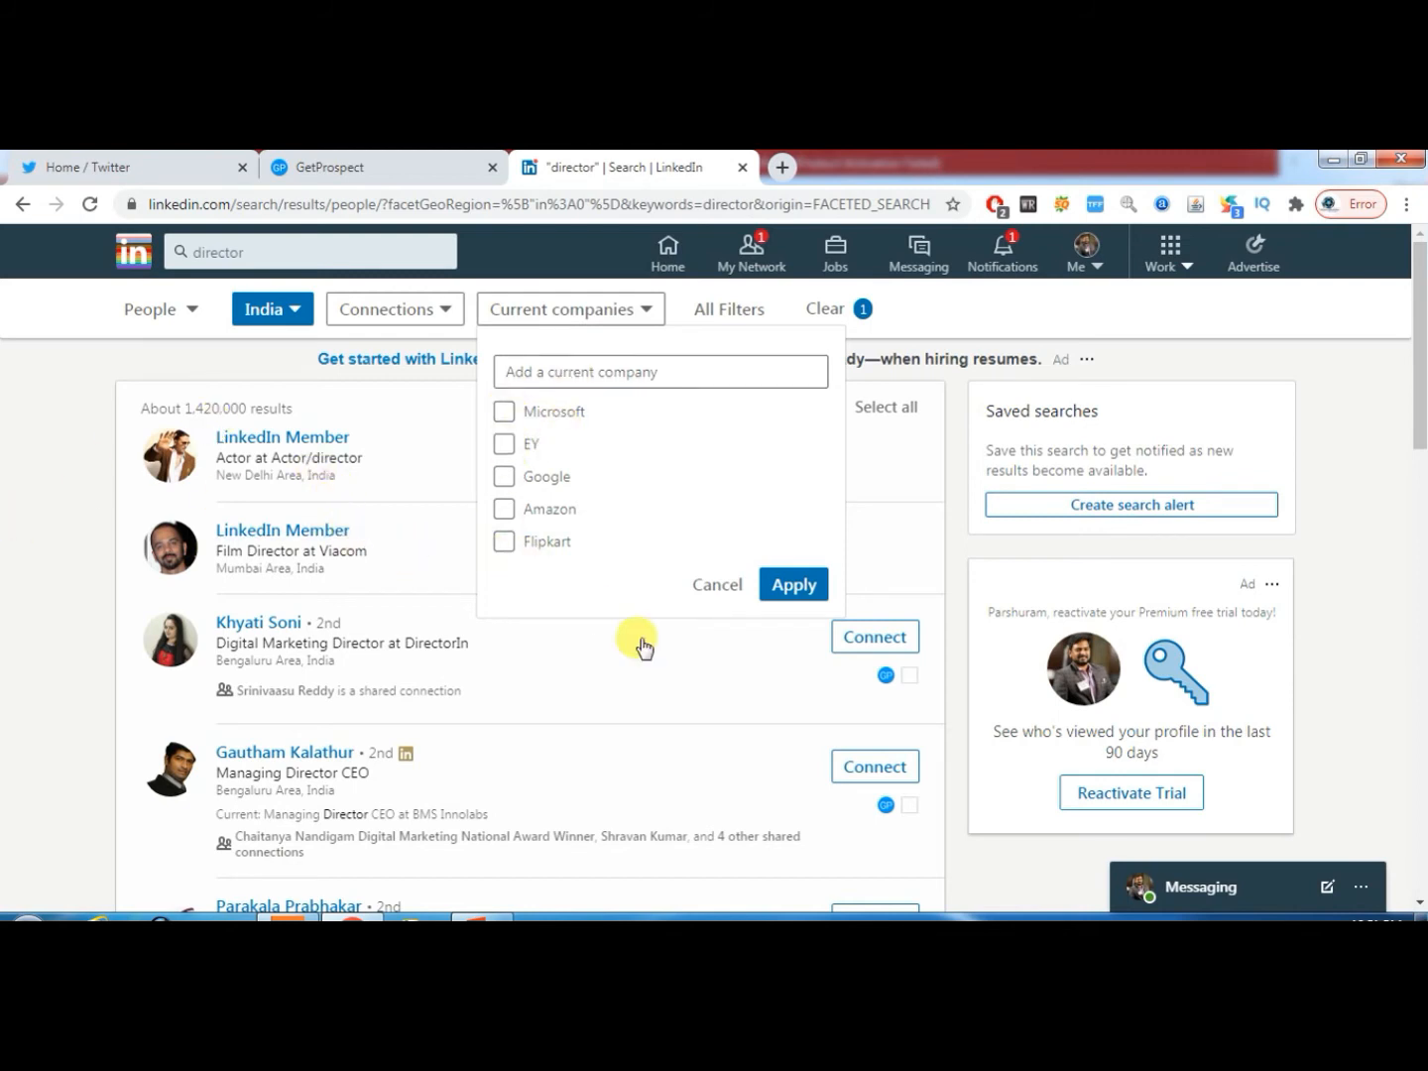
pyautogui.click(717, 587)
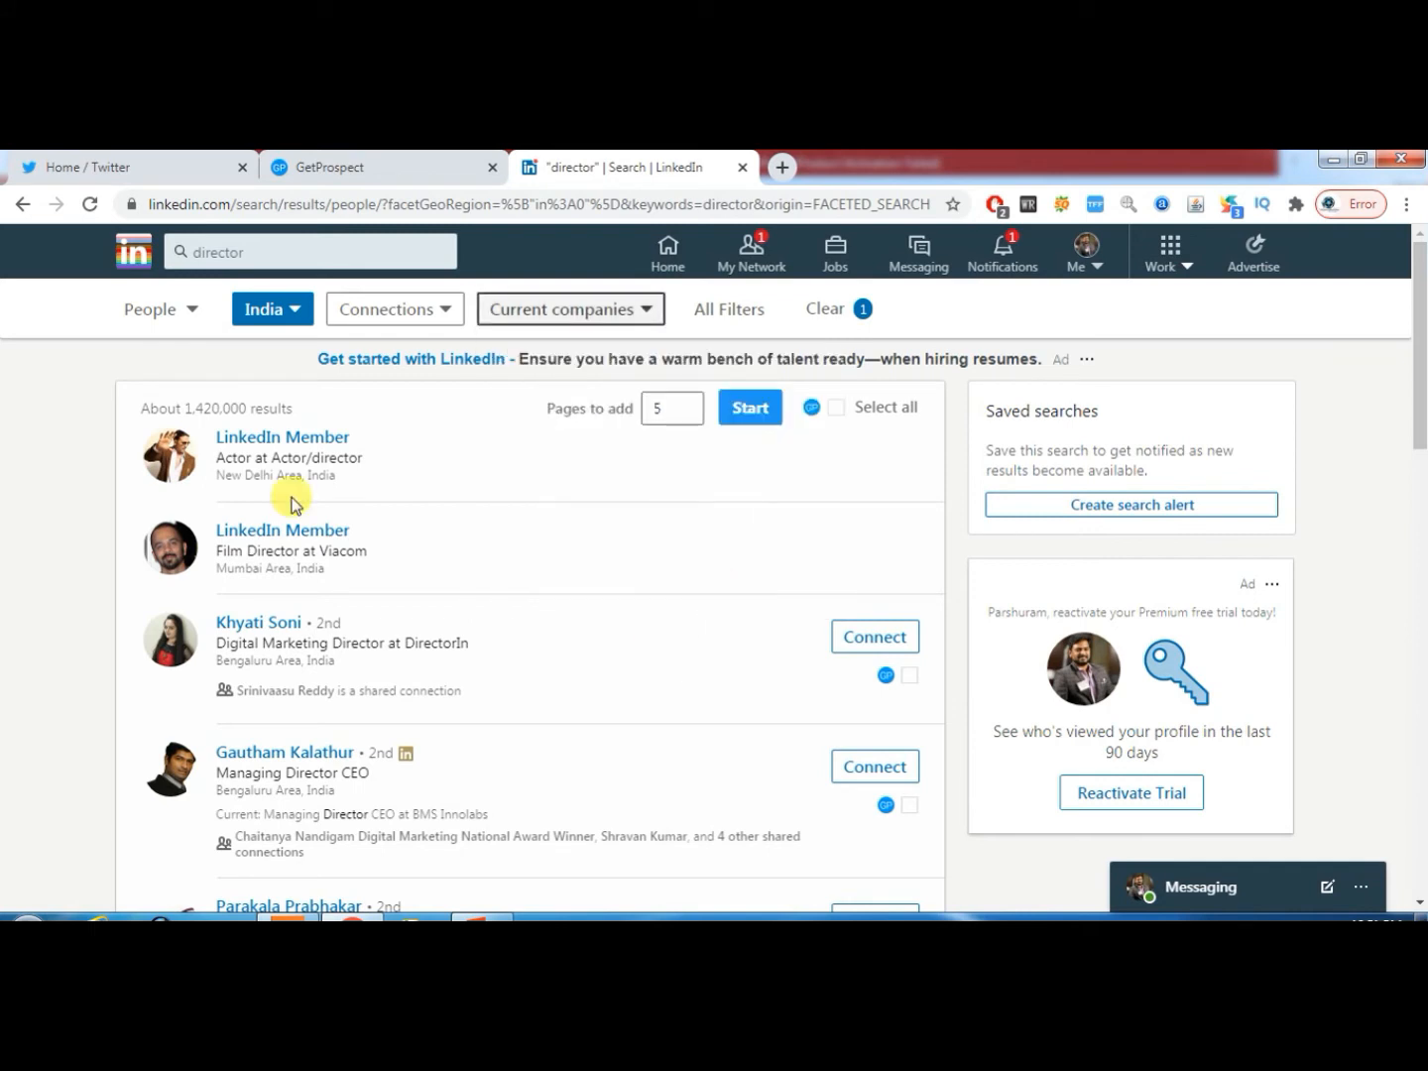
pyautogui.click(2, 508)
pyautogui.scroll(-1, 2, 507)
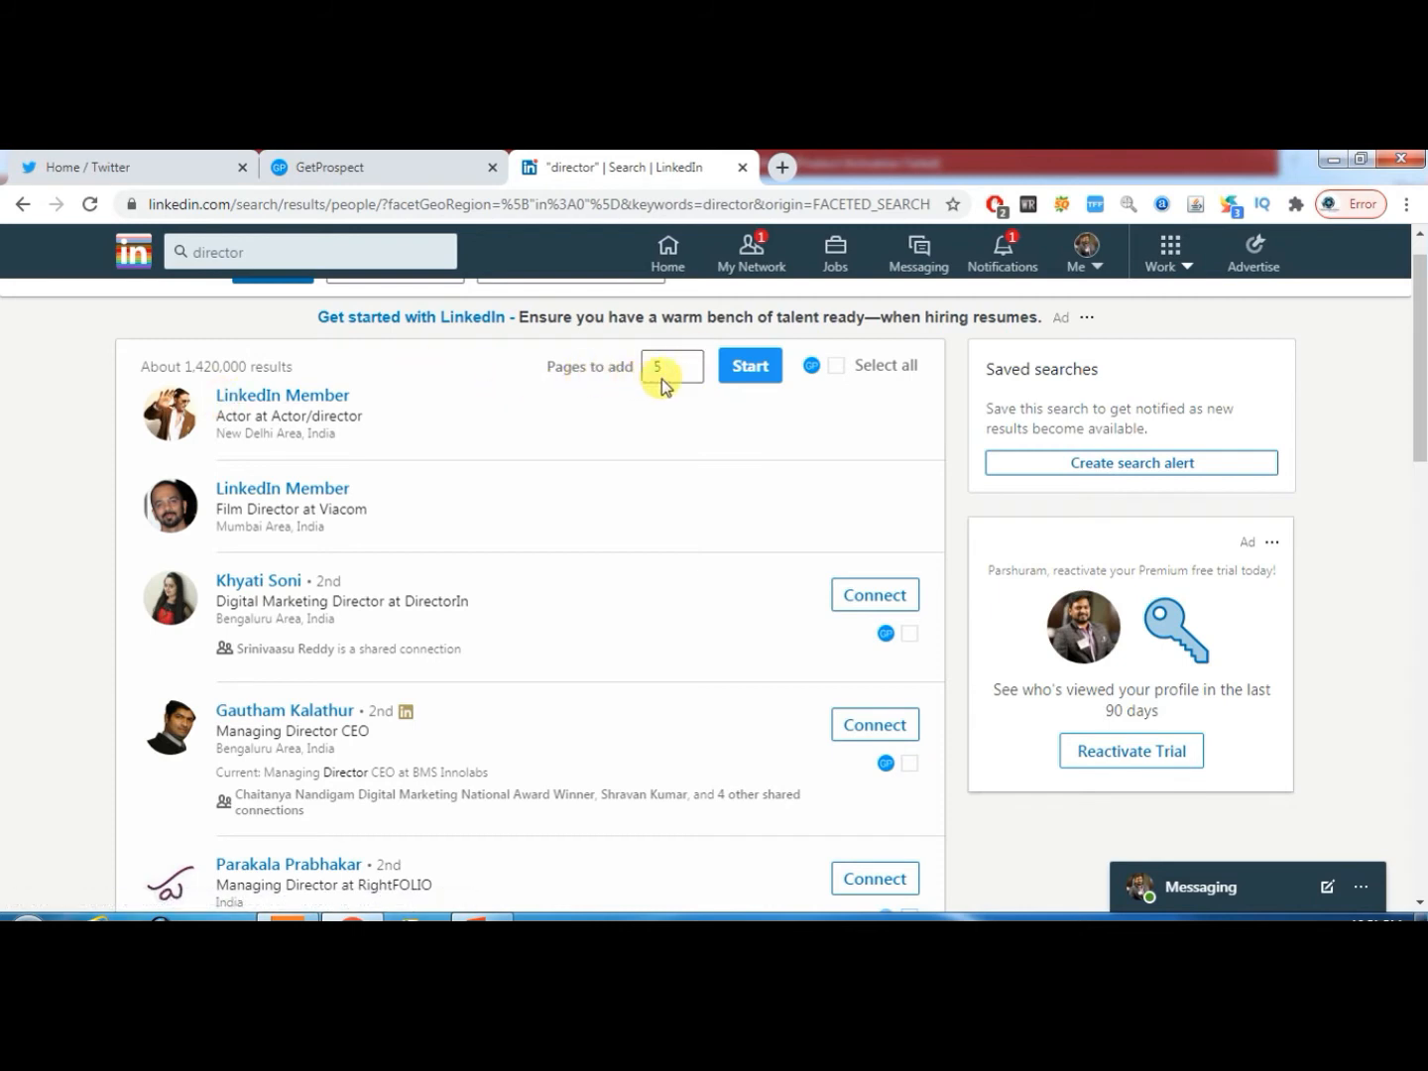
# Start GetProspect collection over 5 result pages and save the two selected profiles as prospects.
pyautogui.click(761, 371)
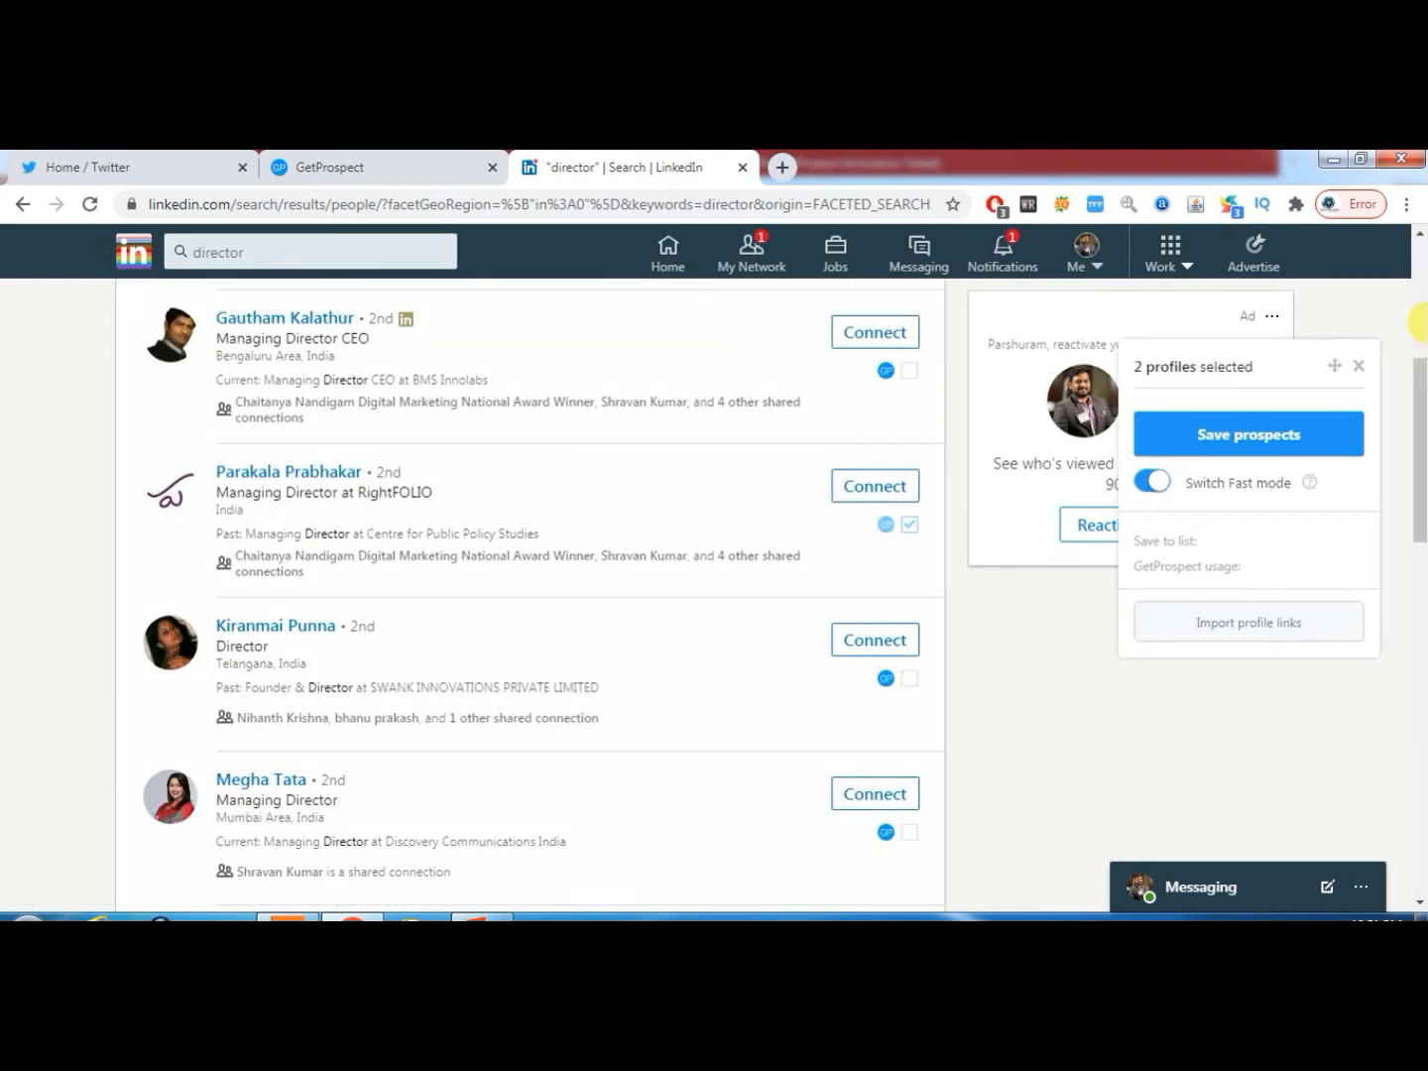
pyautogui.click(1222, 446)
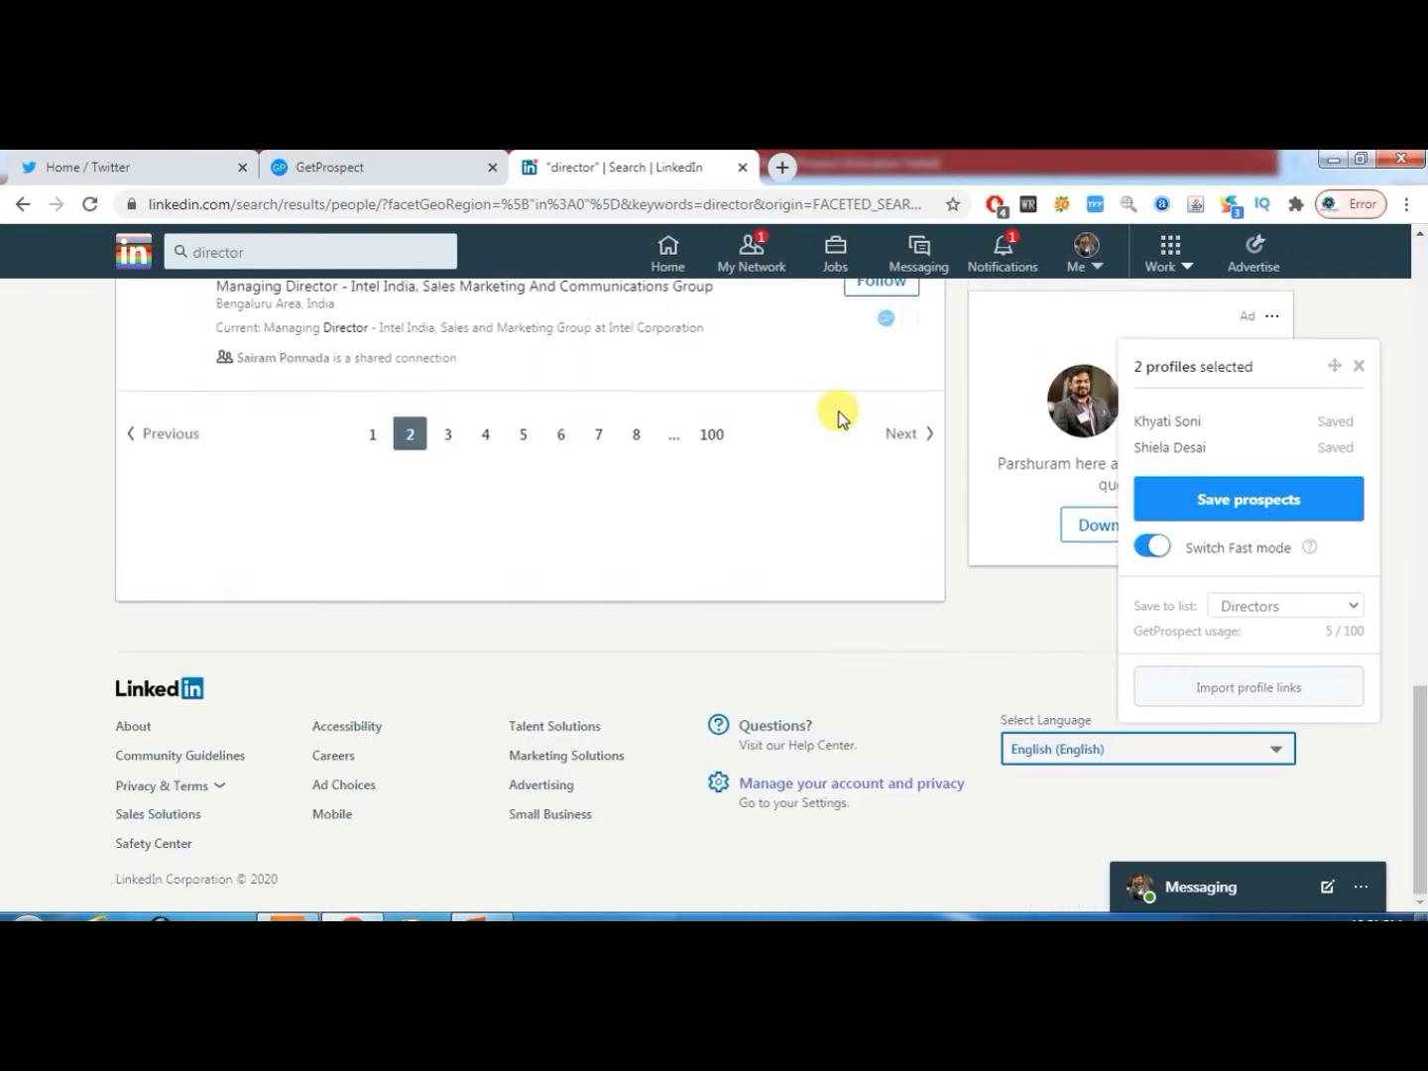
pyautogui.moveTo(1420, 744); pyautogui.dragTo(1423, 307)
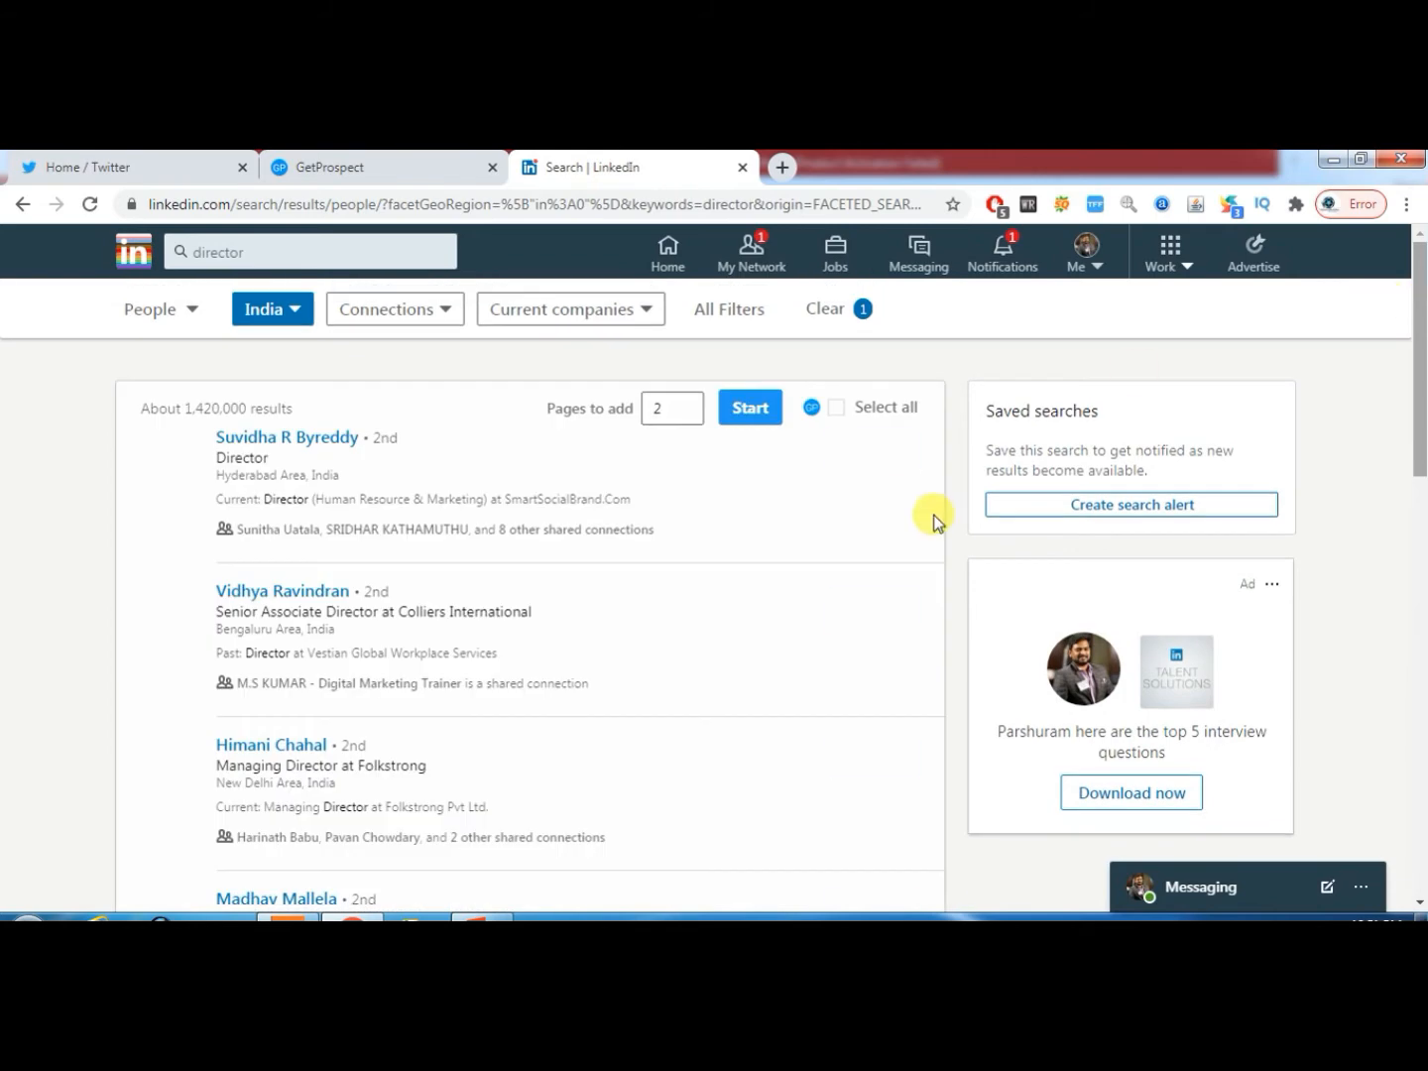
pyautogui.scroll(-10, 952, 533)
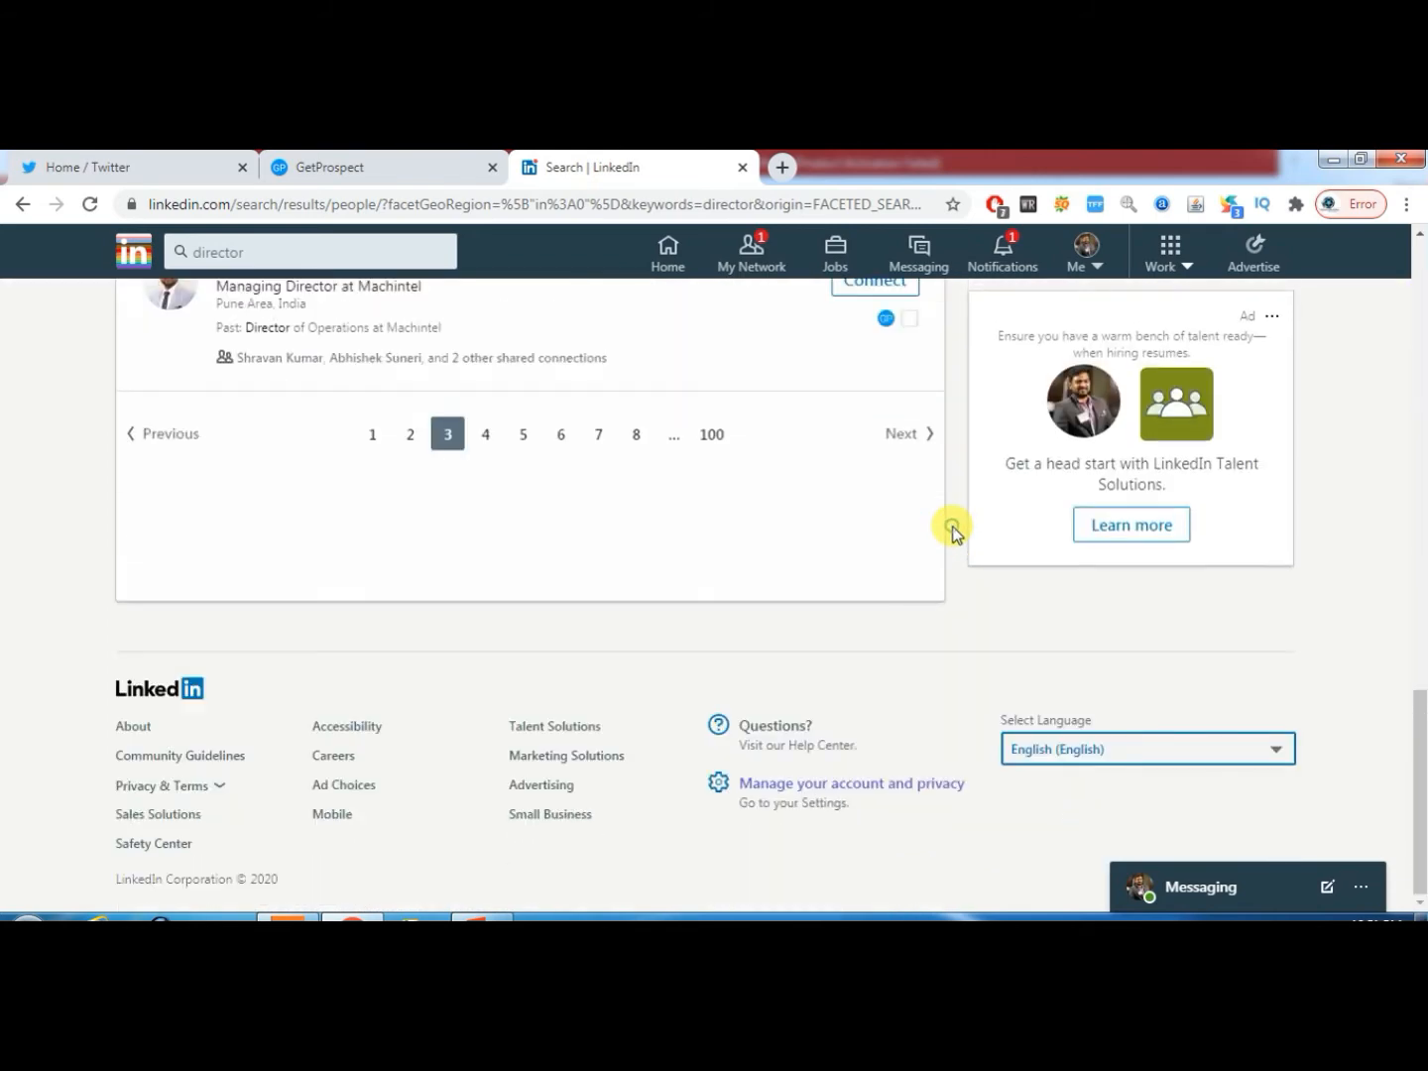
pyautogui.scroll(2, 952, 533)
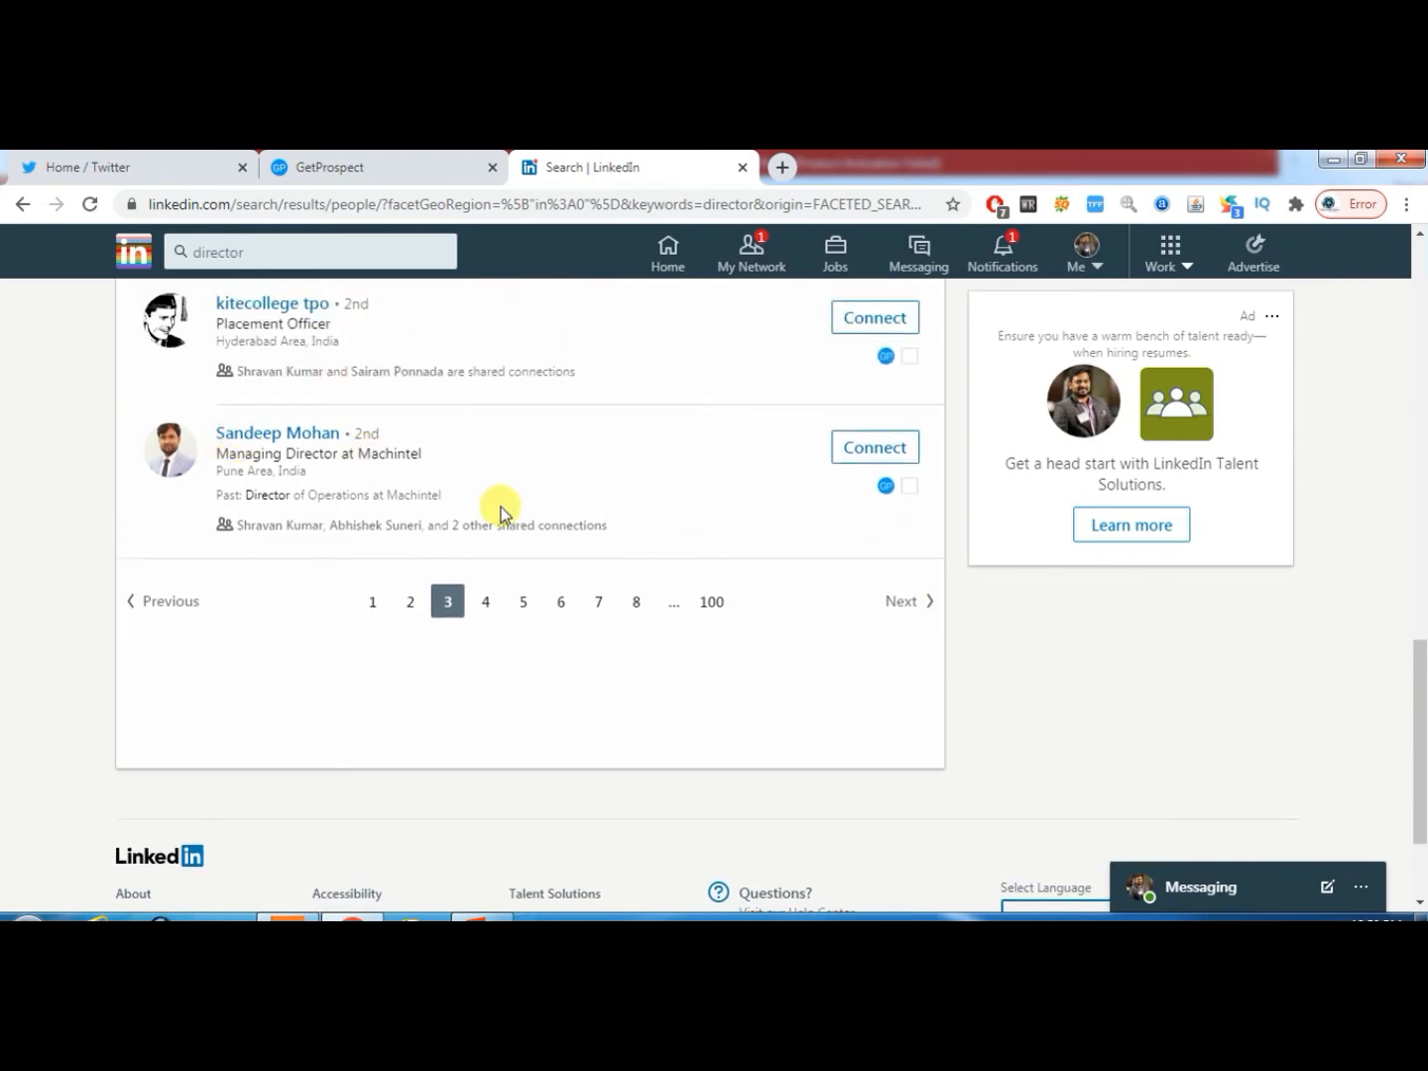
# Tick another director profile's GetProspect checkbox to save as a prospect.
pyautogui.click(909, 487)
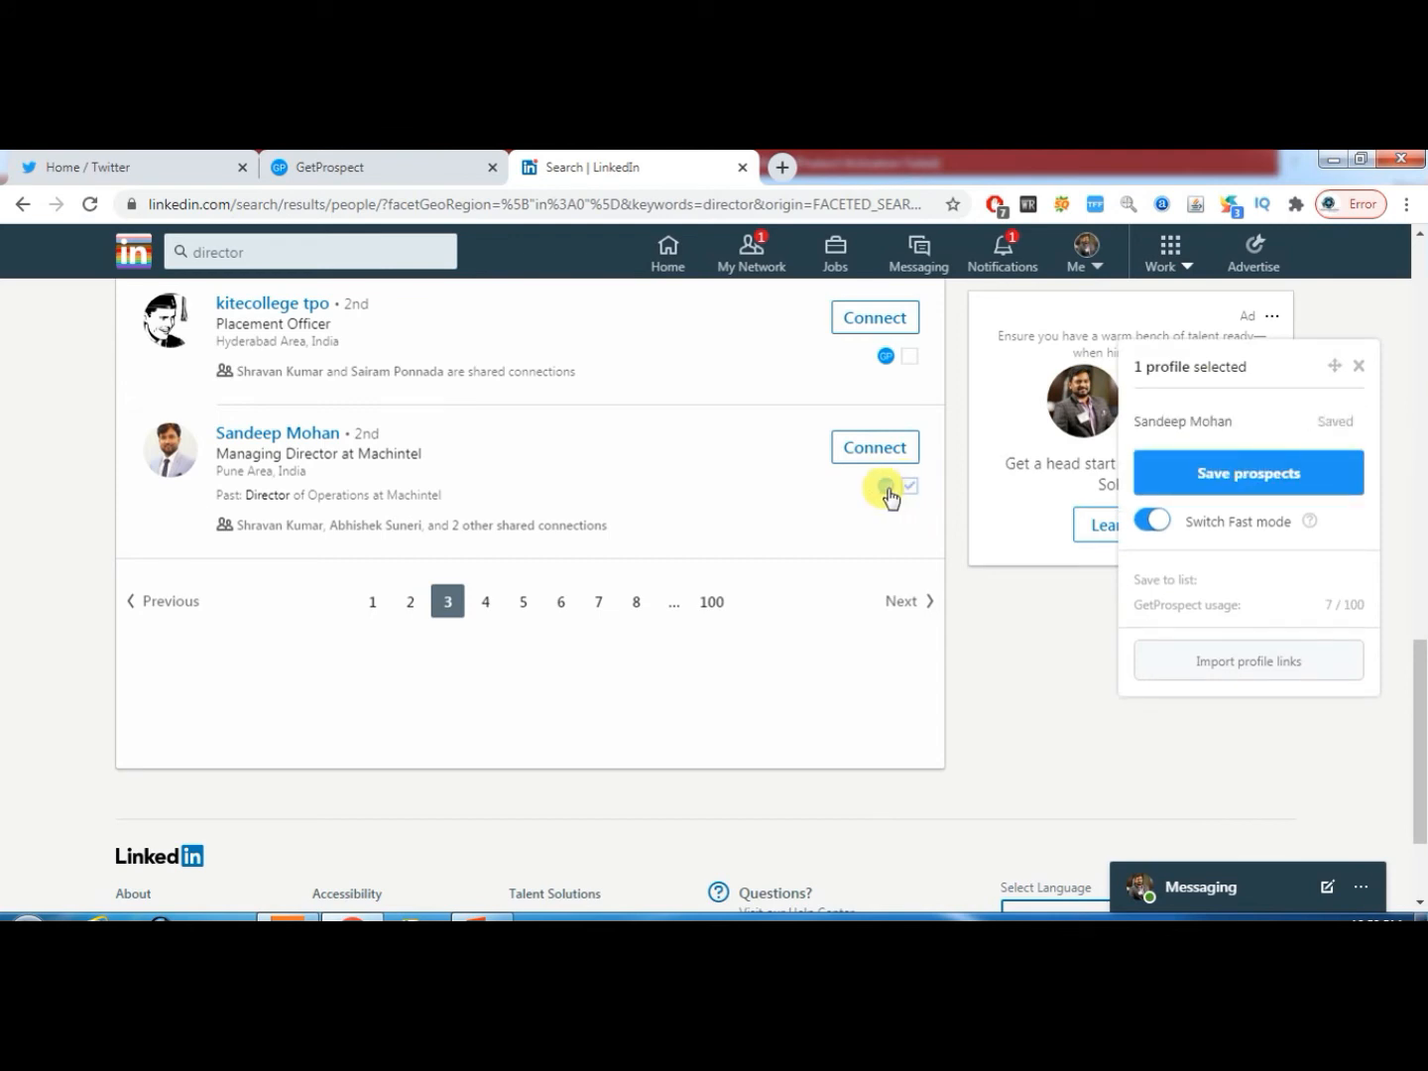
pyautogui.click(886, 487)
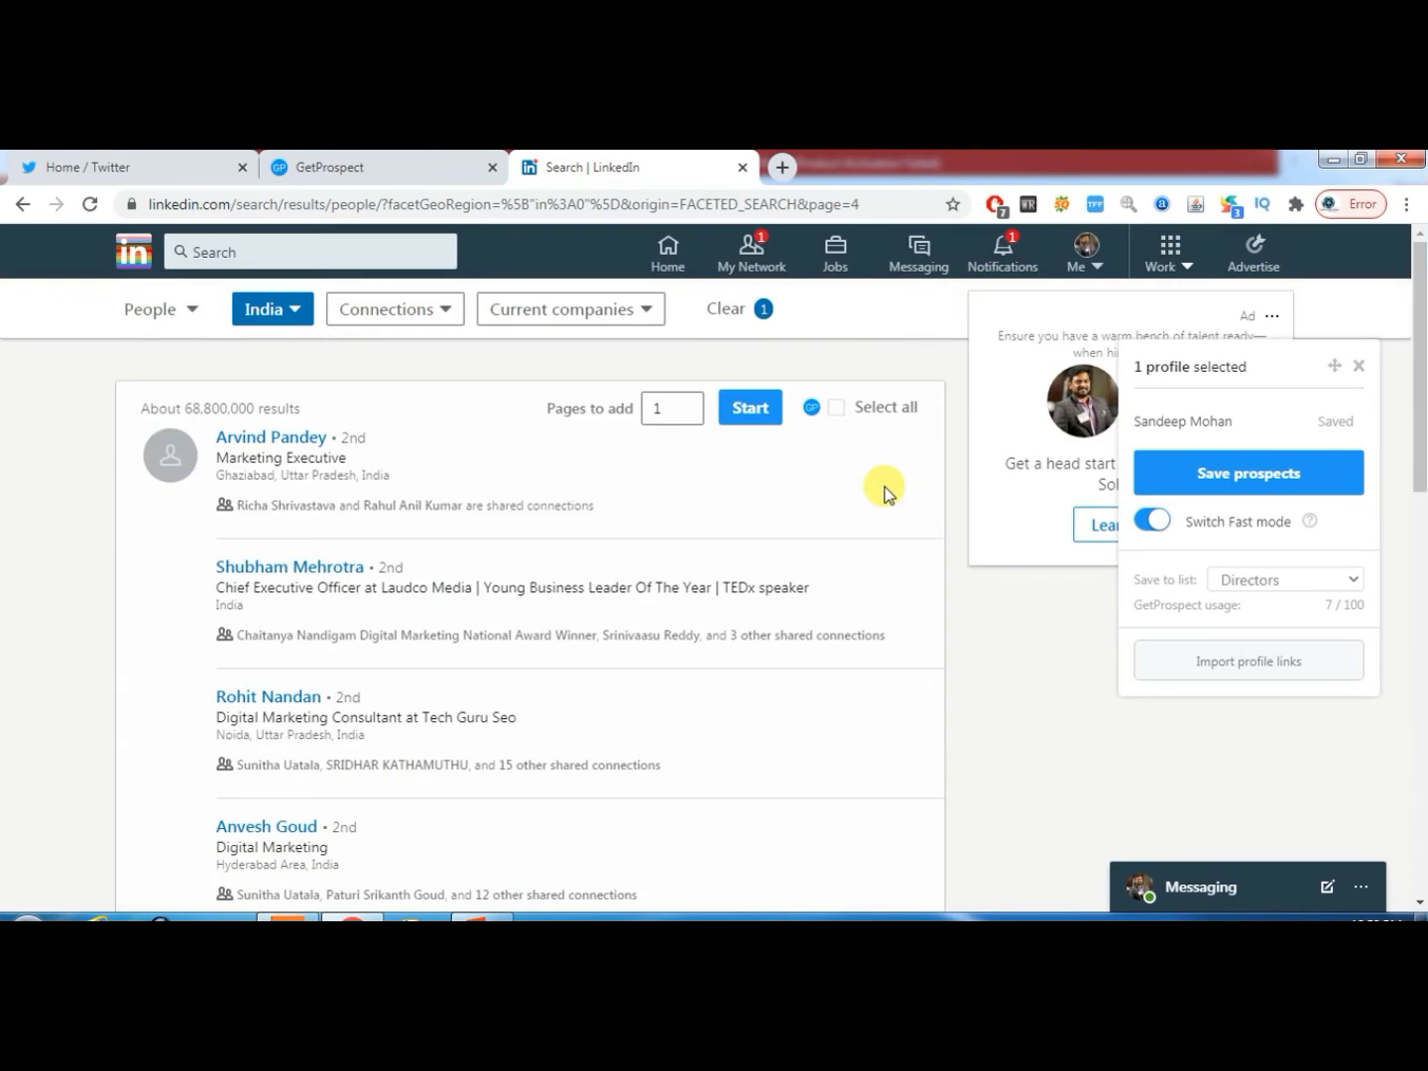
pyautogui.scroll(-2, 897, 492)
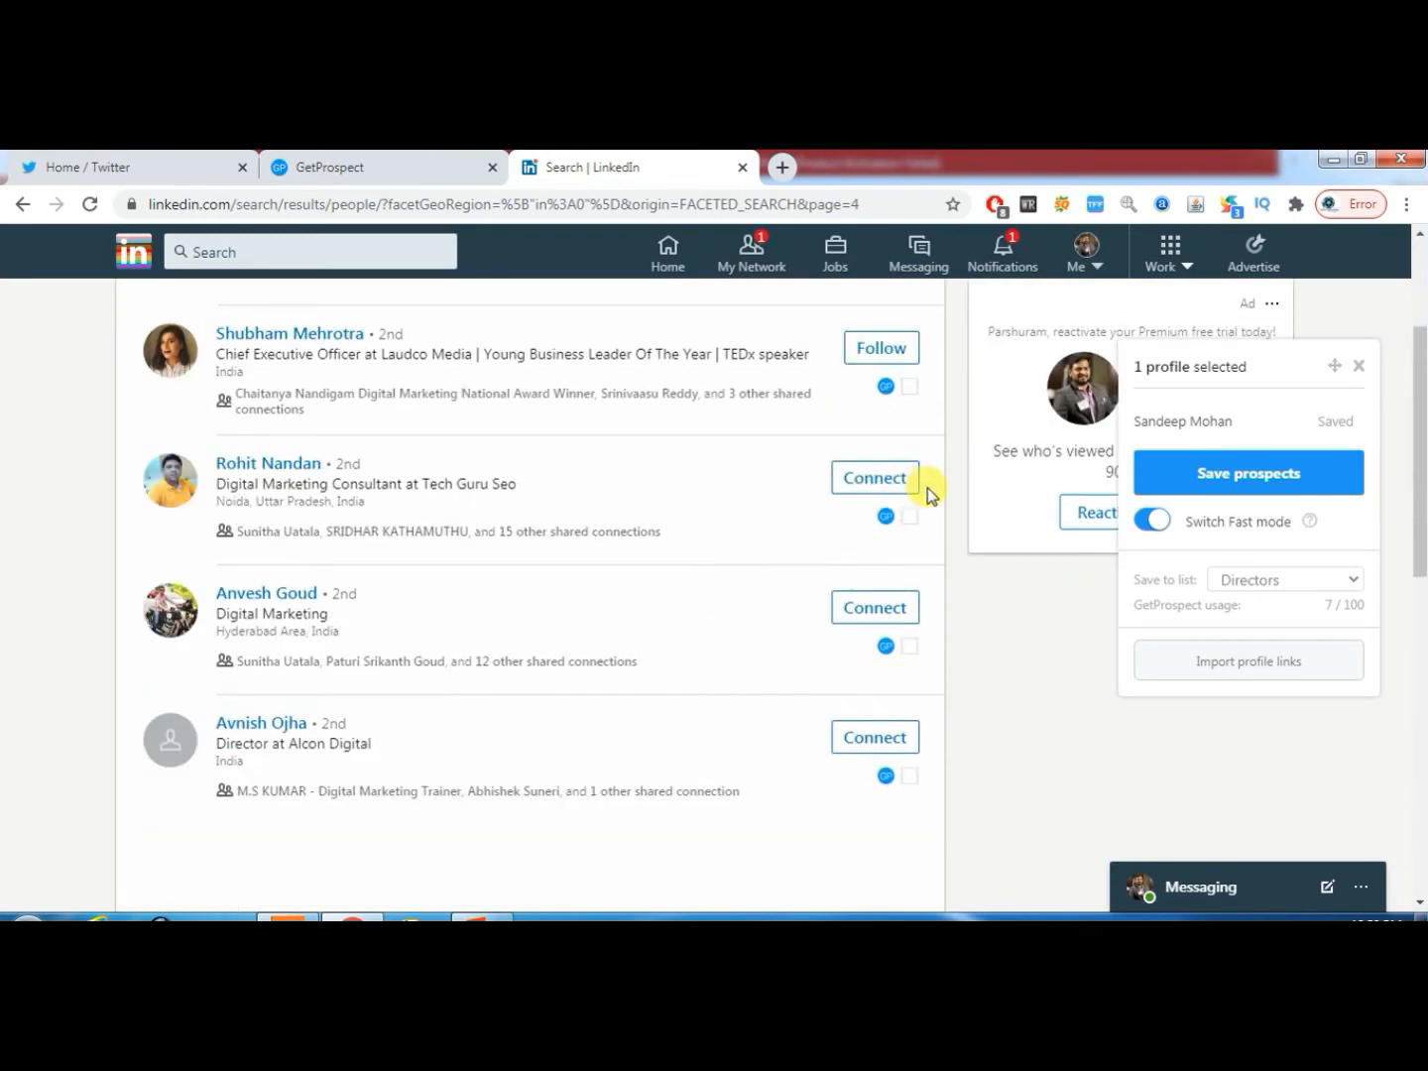
pyautogui.scroll(-4, 927, 487)
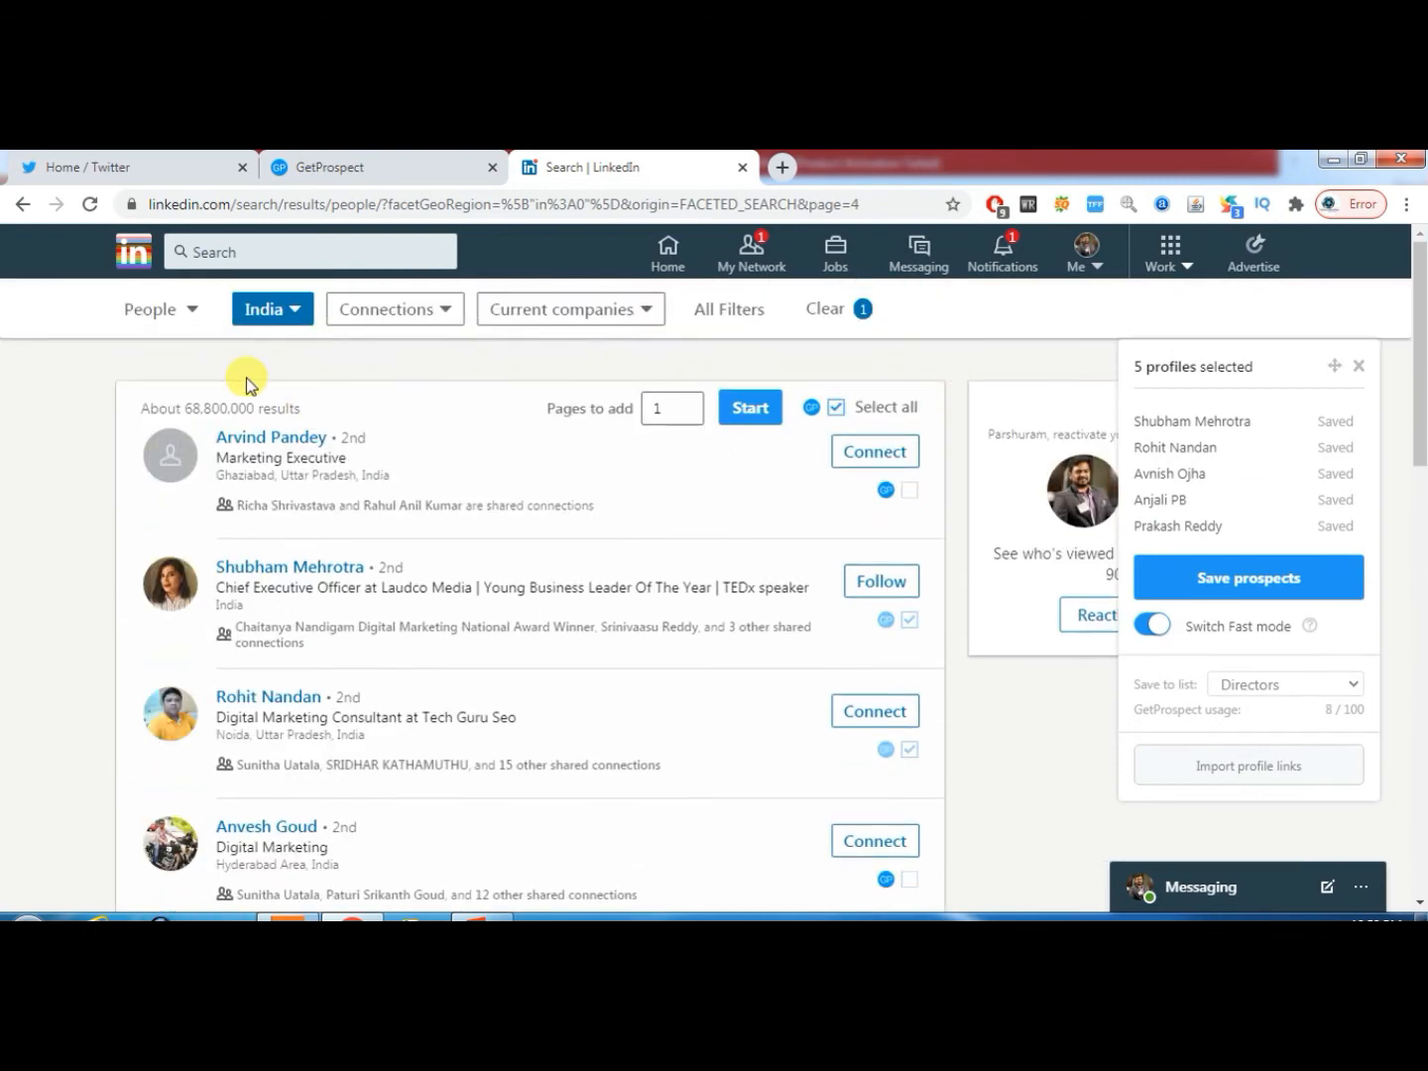
# Rerun the recent 'director' search and show only People results.
pyautogui.click(230, 250)
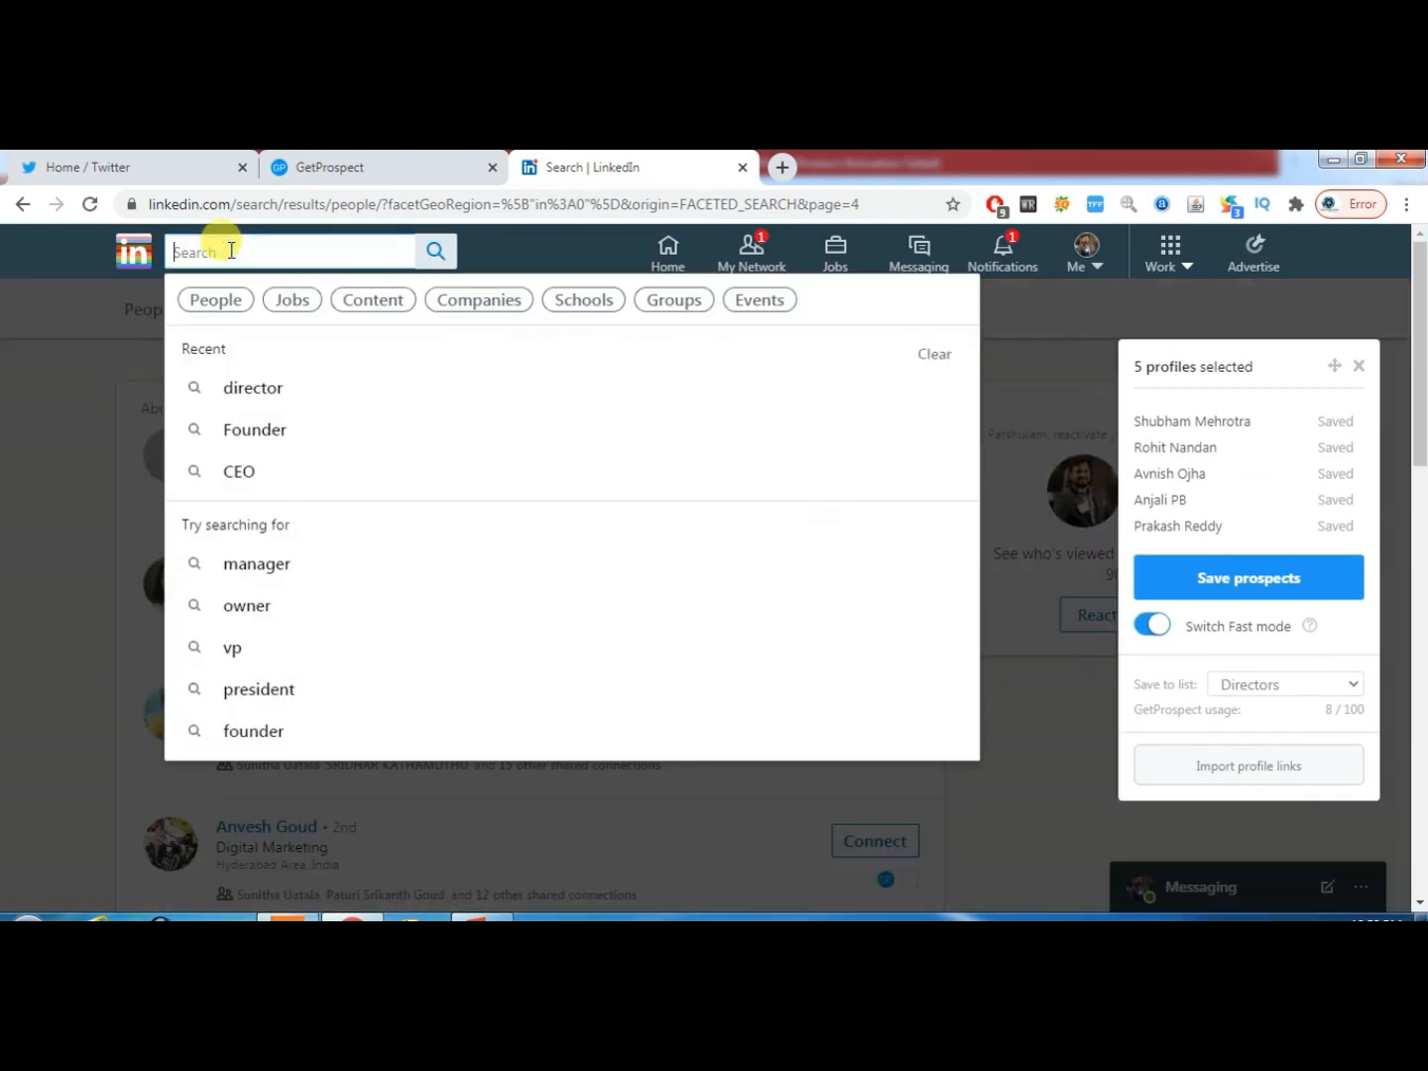
pyautogui.click(258, 406)
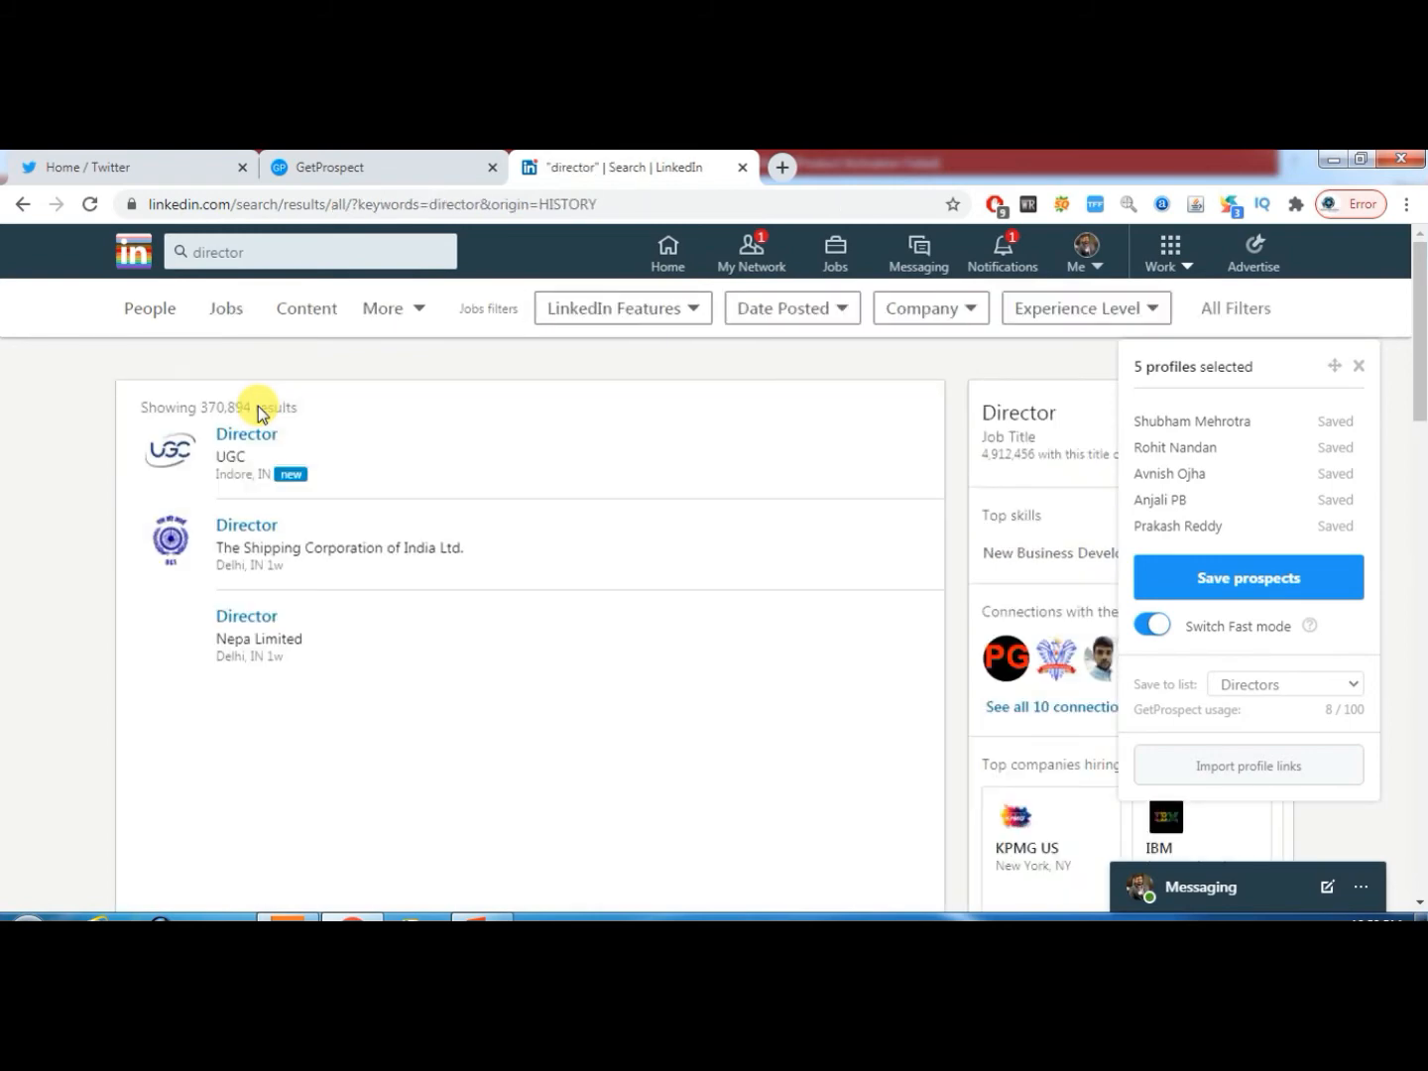
pyautogui.click(149, 307)
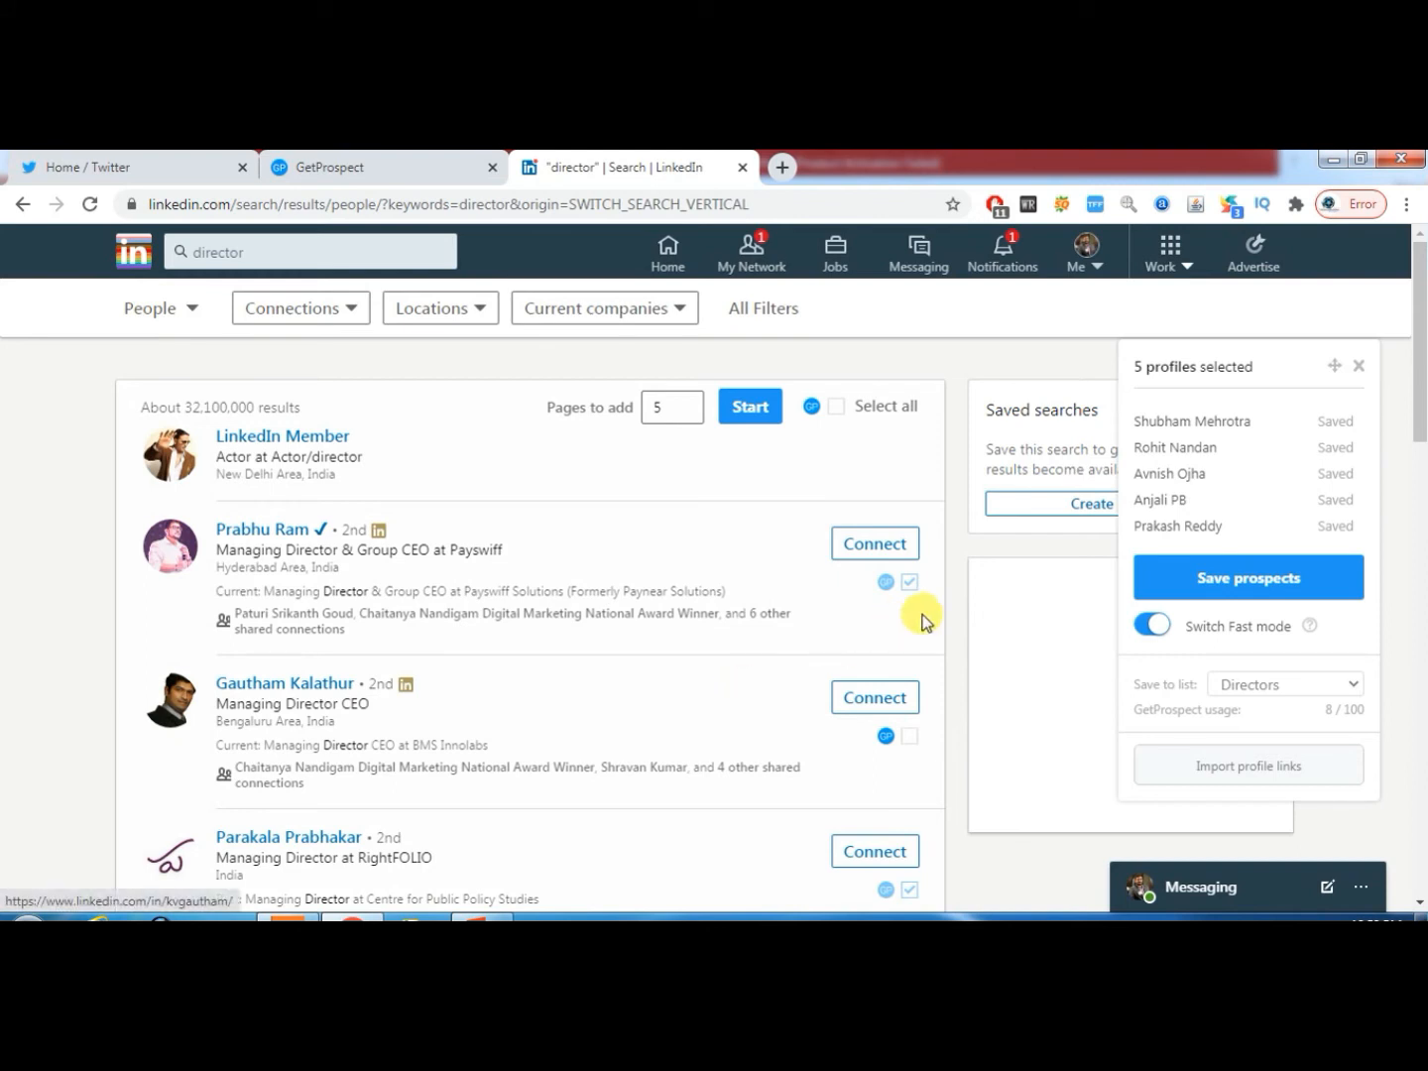
# Tick the GetProspect checkboxes for four more director profiles in the results.
pyautogui.click(909, 736)
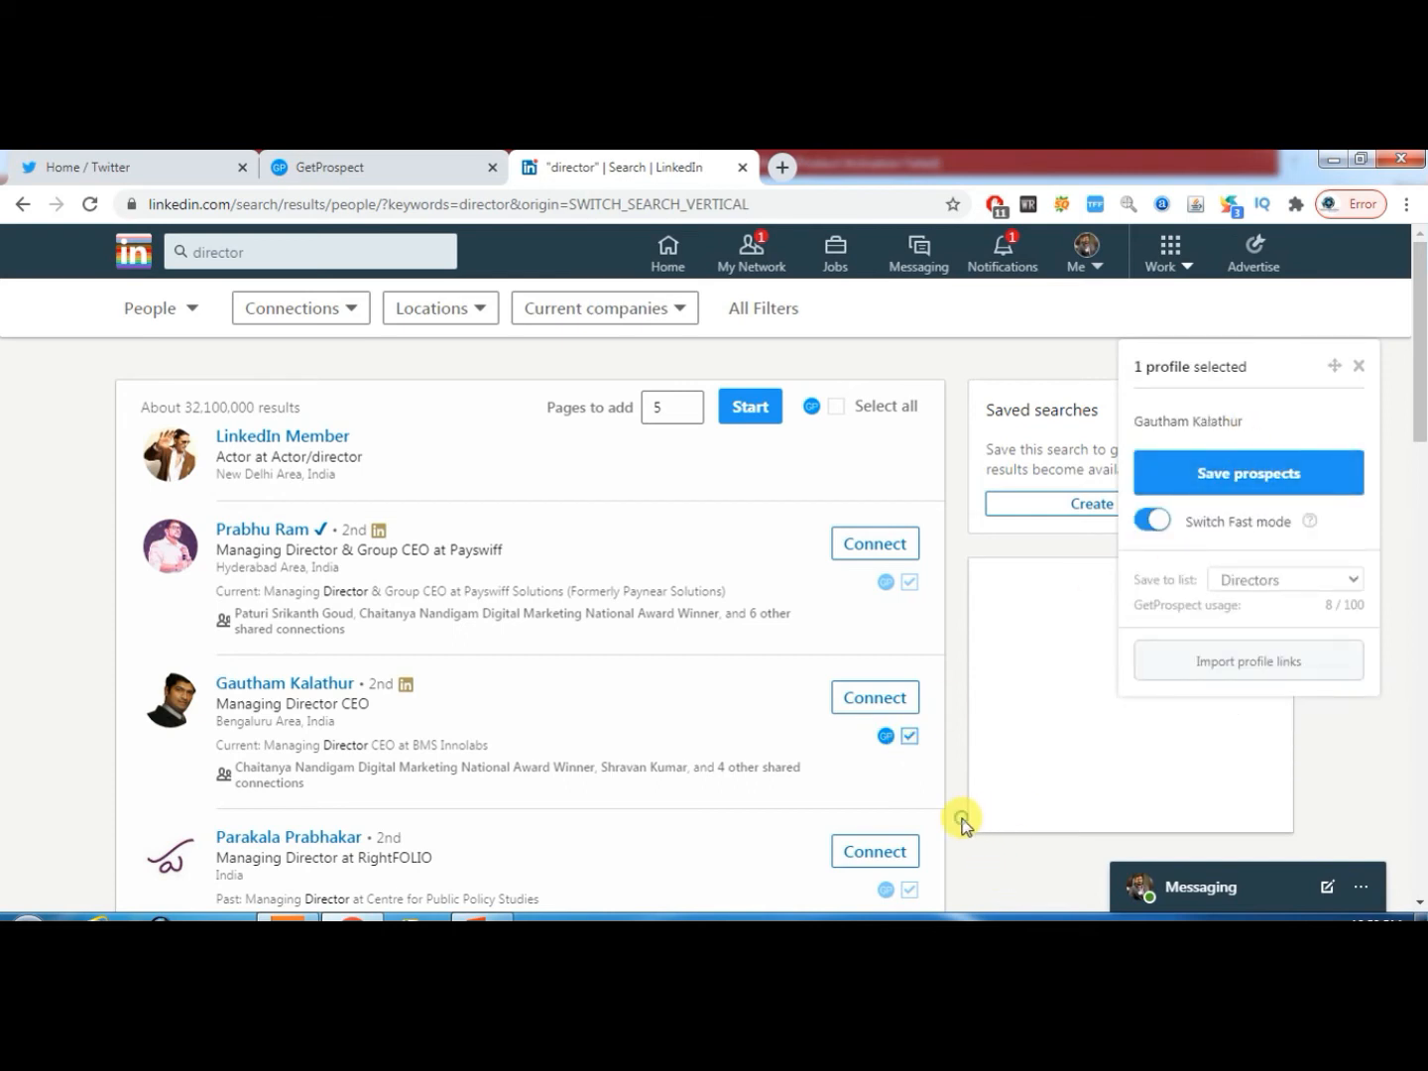
pyautogui.scroll(-3, 961, 821)
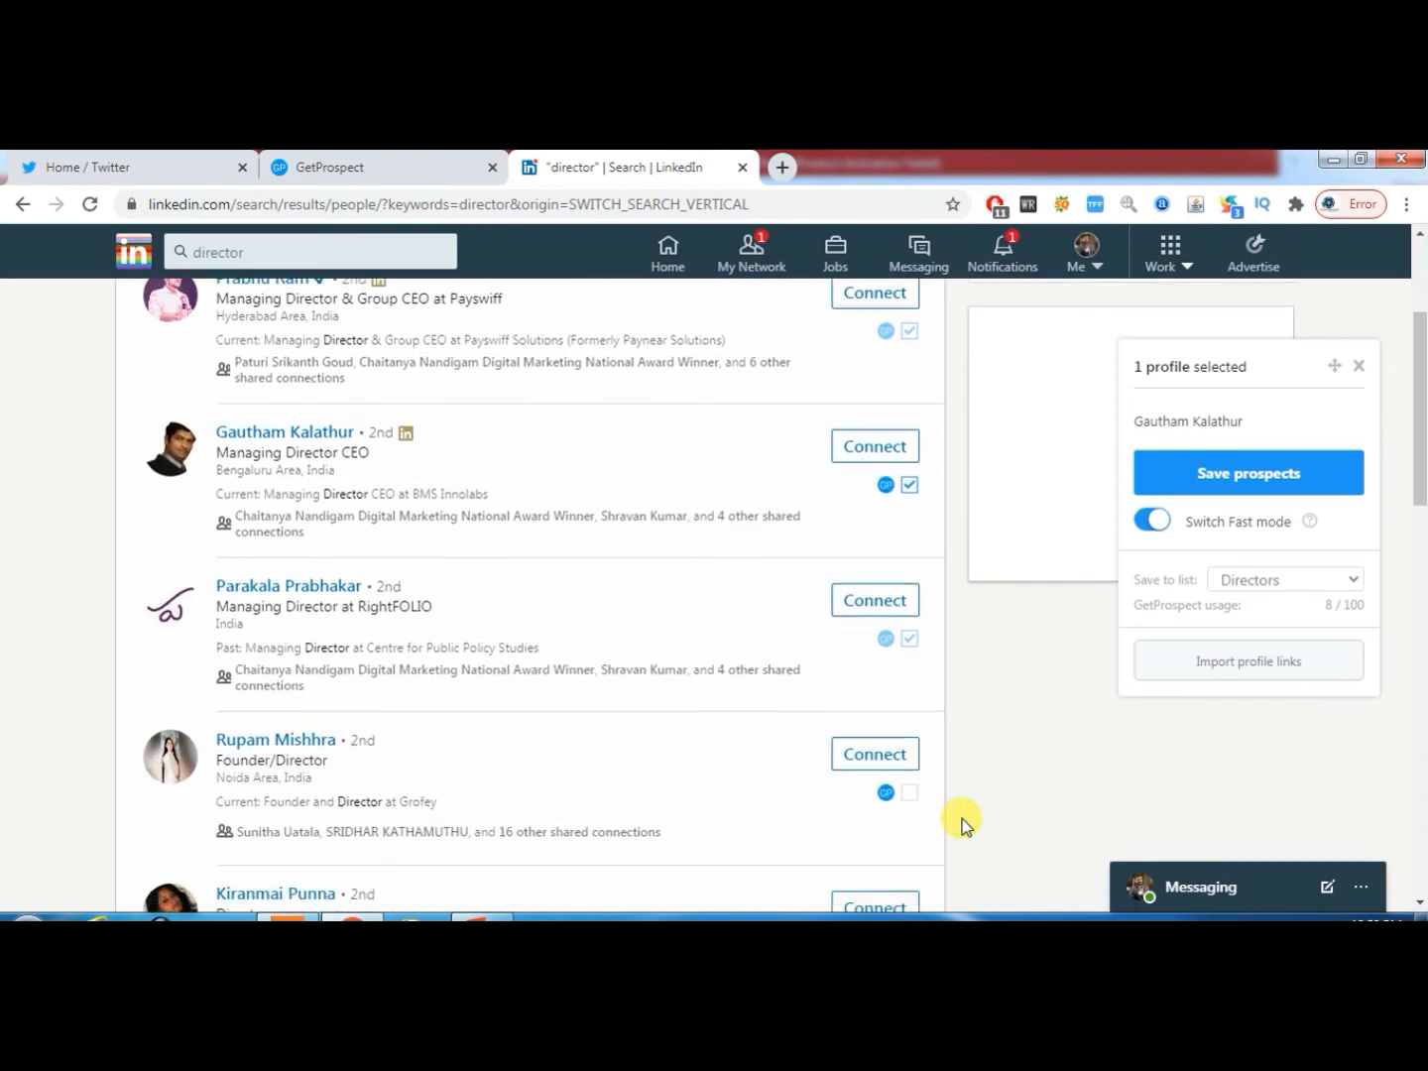
pyautogui.click(906, 793)
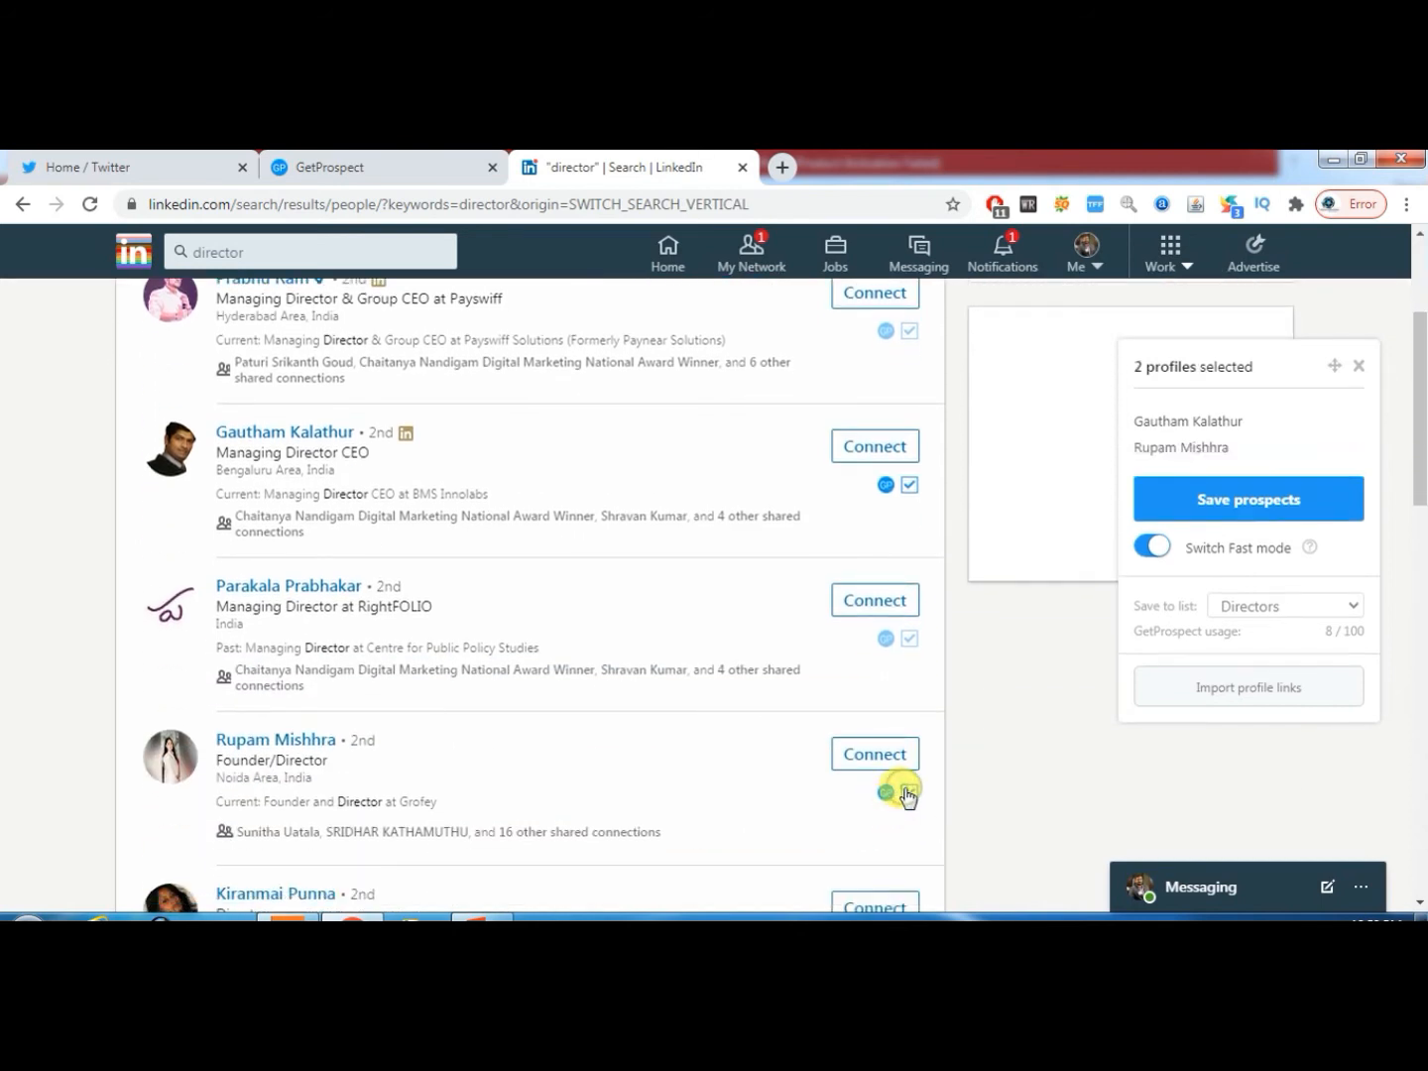
pyautogui.scroll(-2, 985, 797)
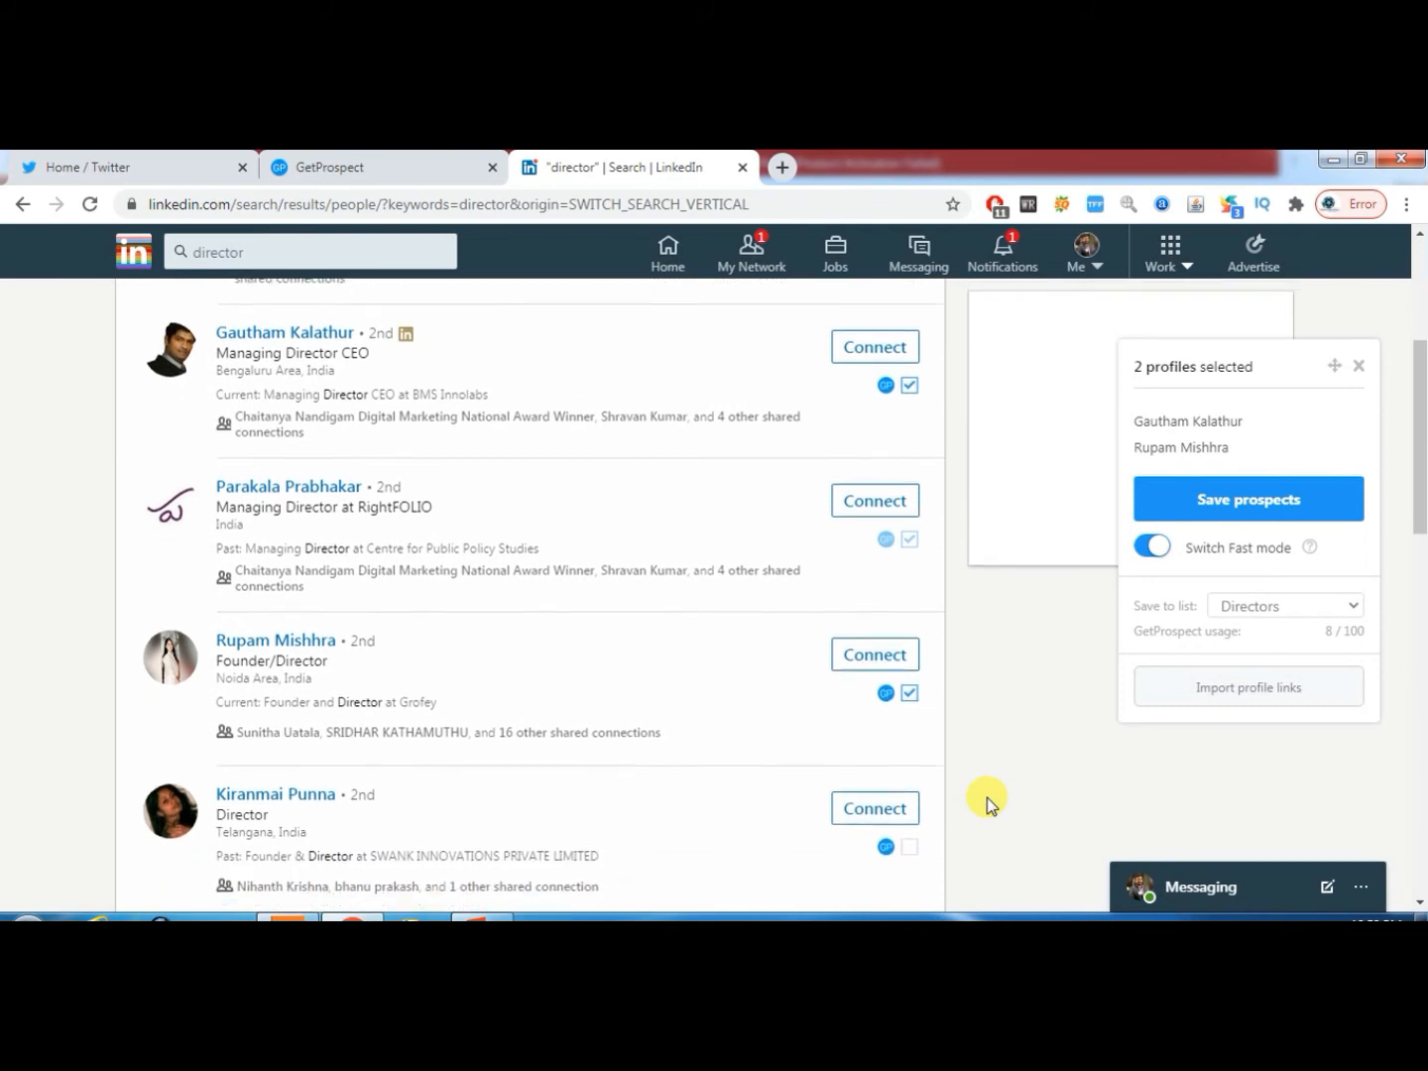
pyautogui.click(909, 824)
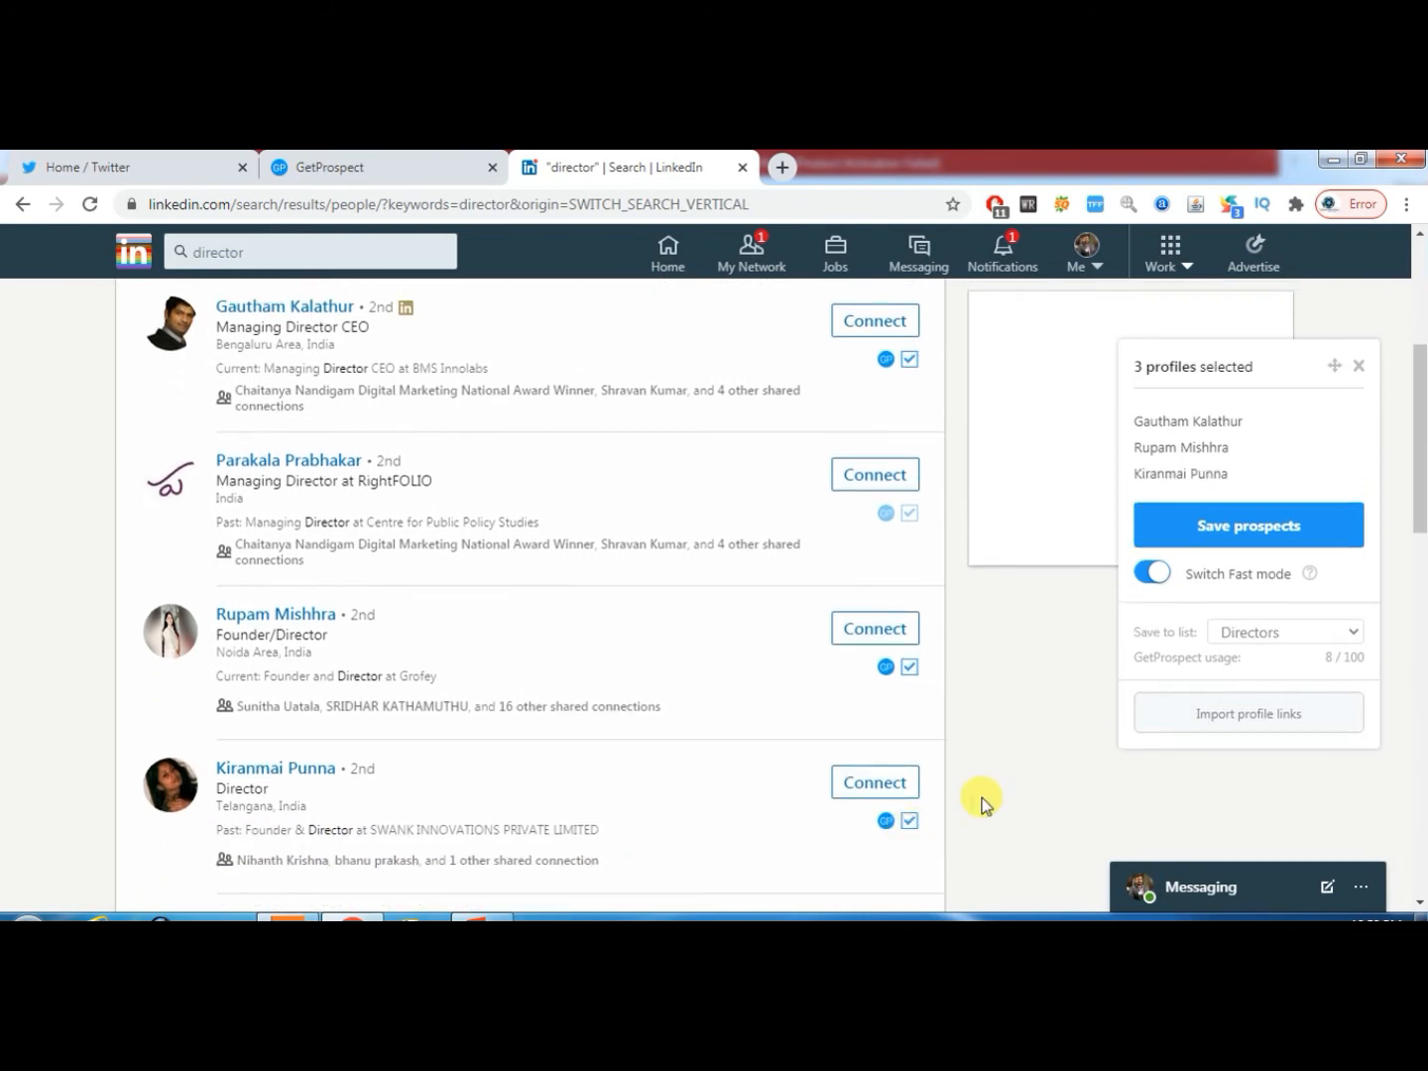
pyautogui.scroll(-2, 985, 798)
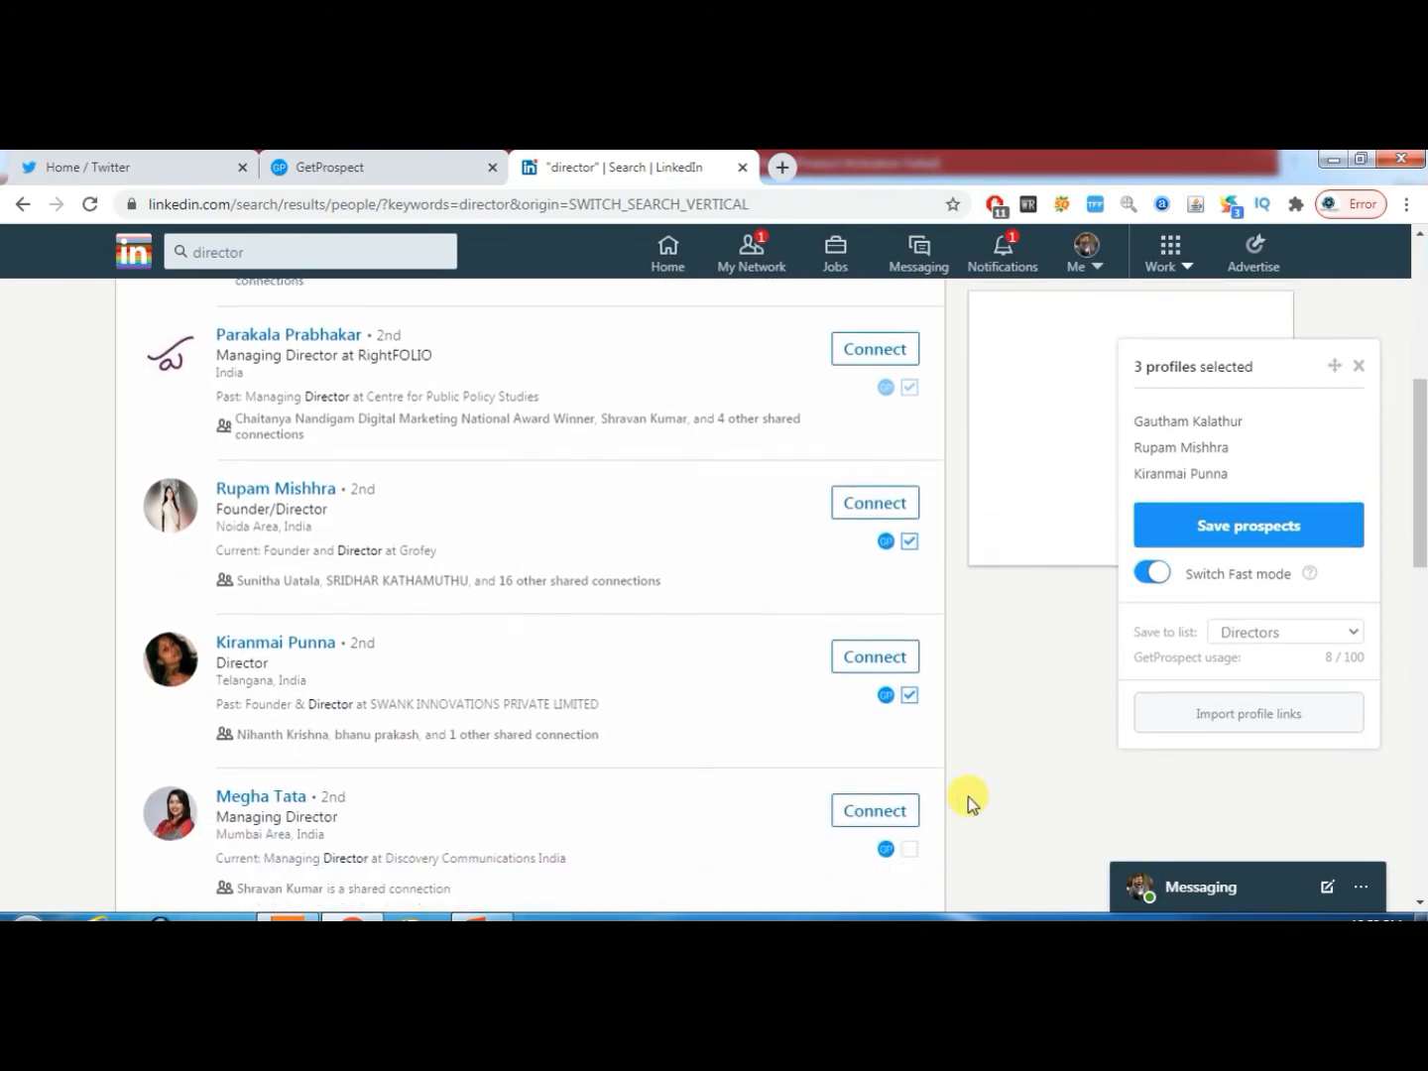
pyautogui.click(910, 848)
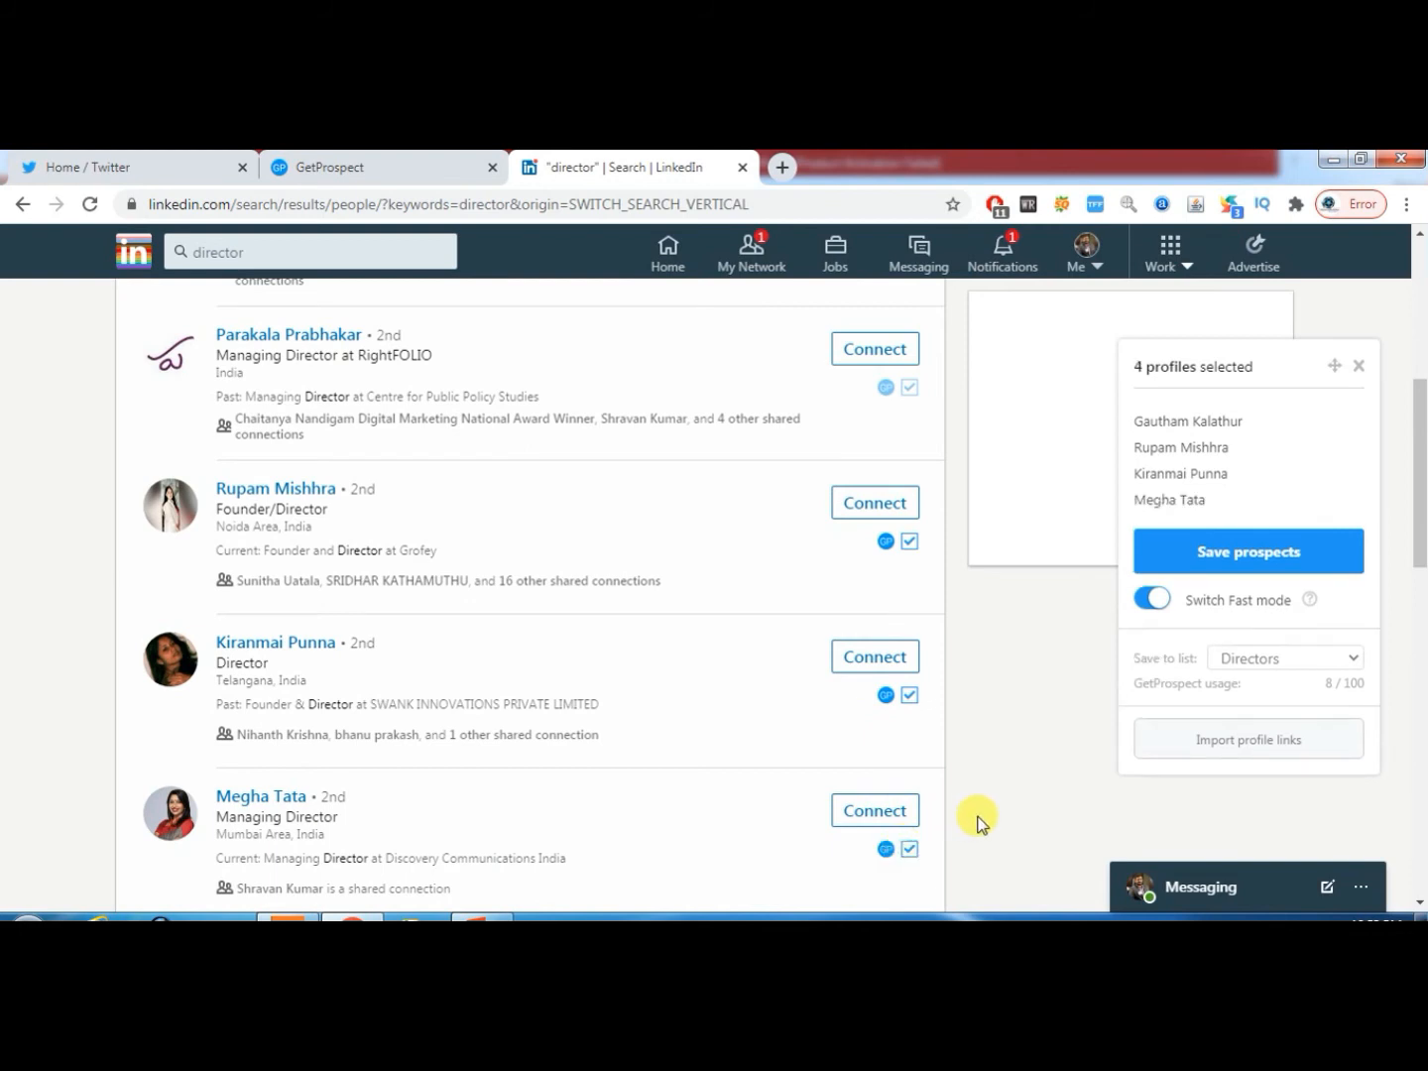
pyautogui.scroll(-1, 979, 823)
pyautogui.scroll(-2, 979, 823)
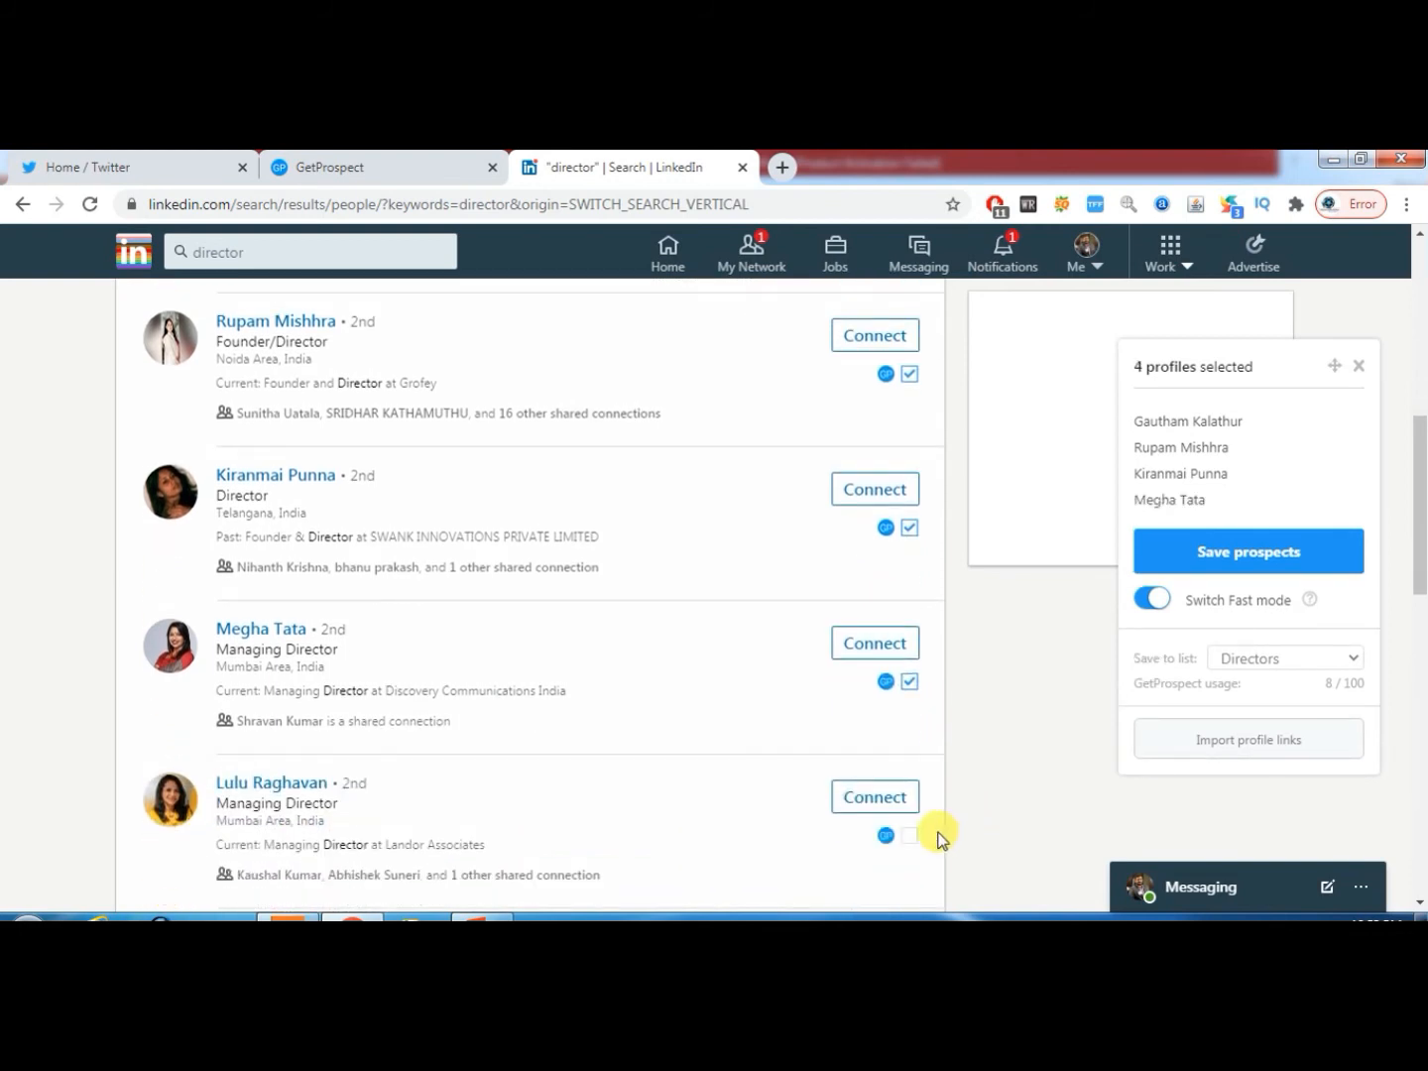
# Select the Landor Associates, GBB and Vagarious Solutions managing directors, then scroll to pagination.
pyautogui.click(911, 837)
pyautogui.scroll(-2, 997, 781)
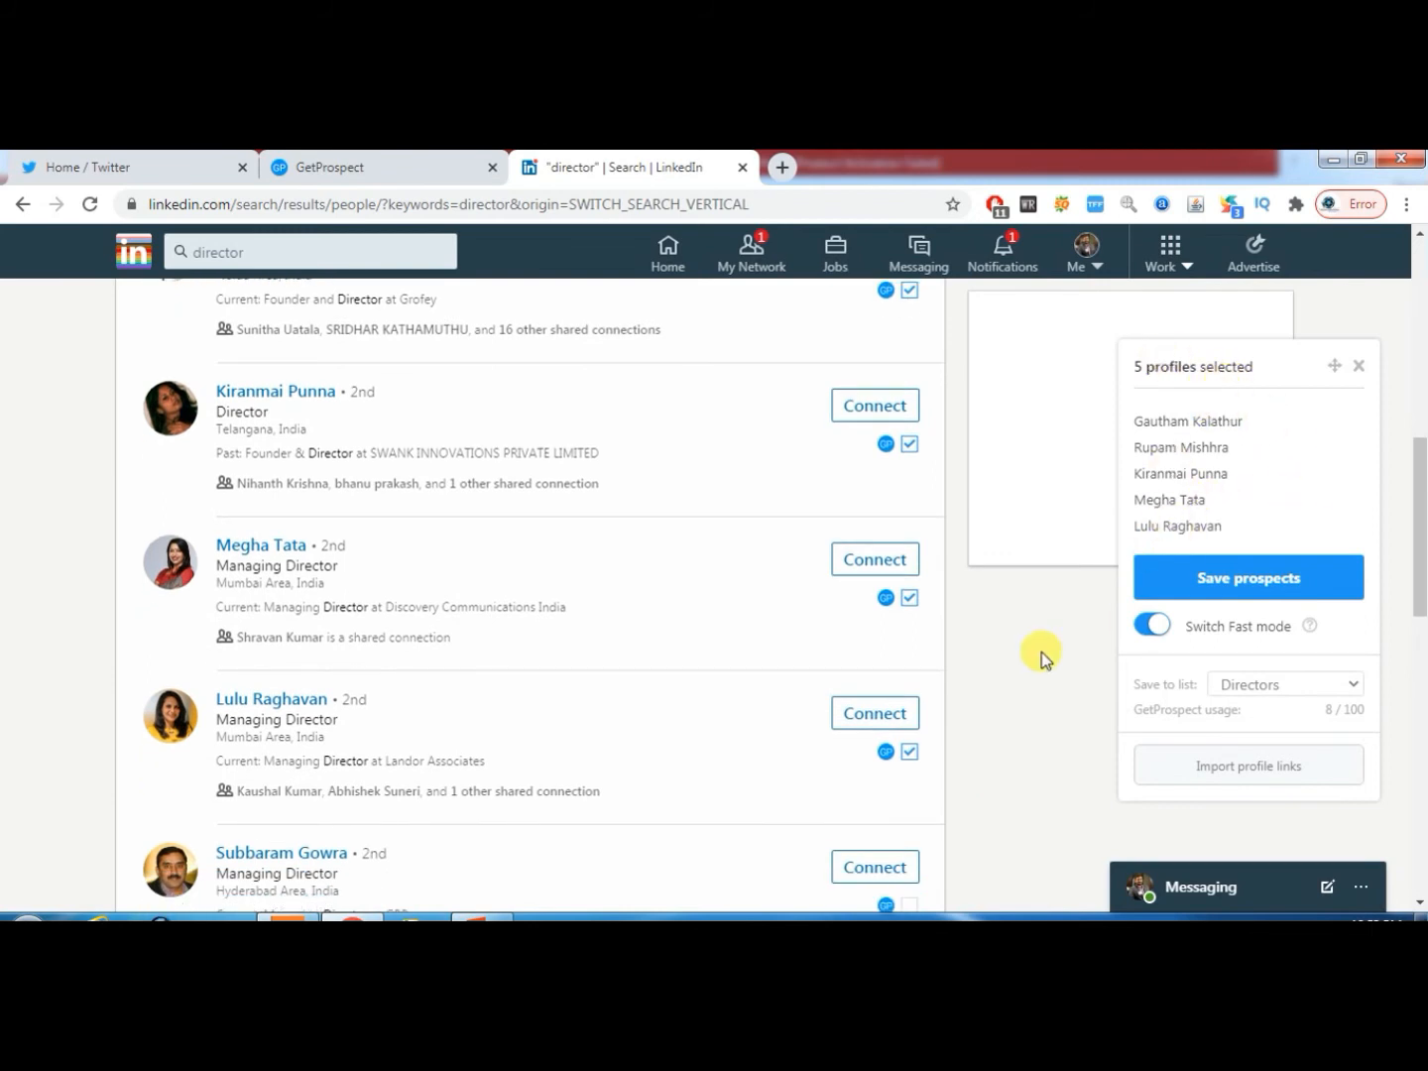
pyautogui.scroll(-3, 1041, 652)
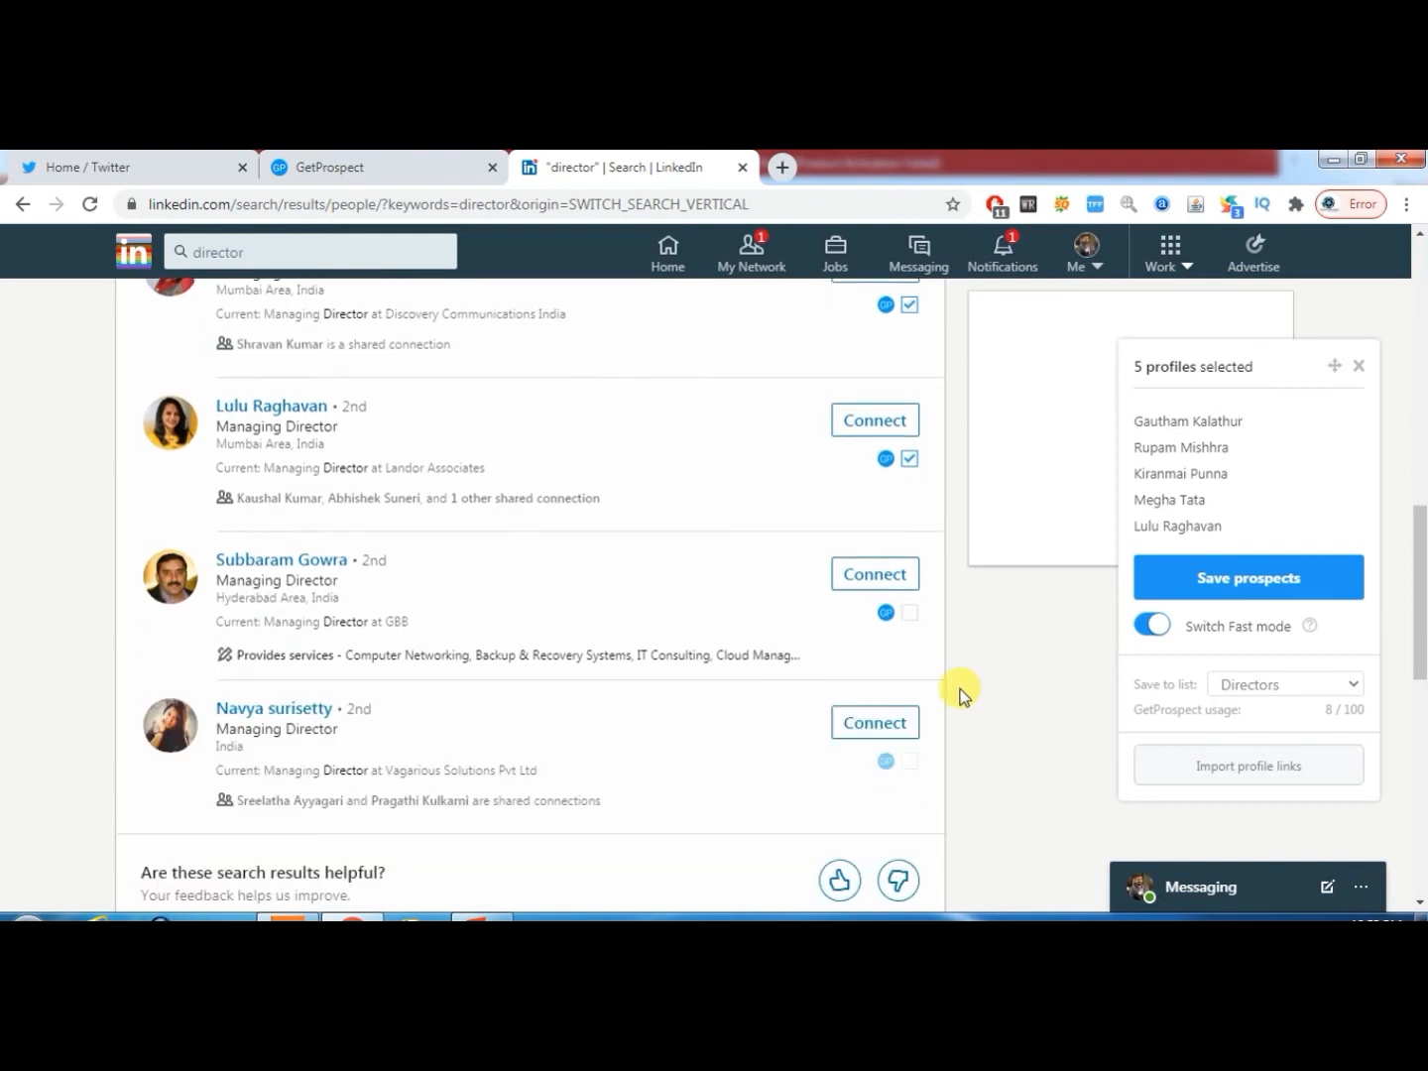
pyautogui.click(910, 613)
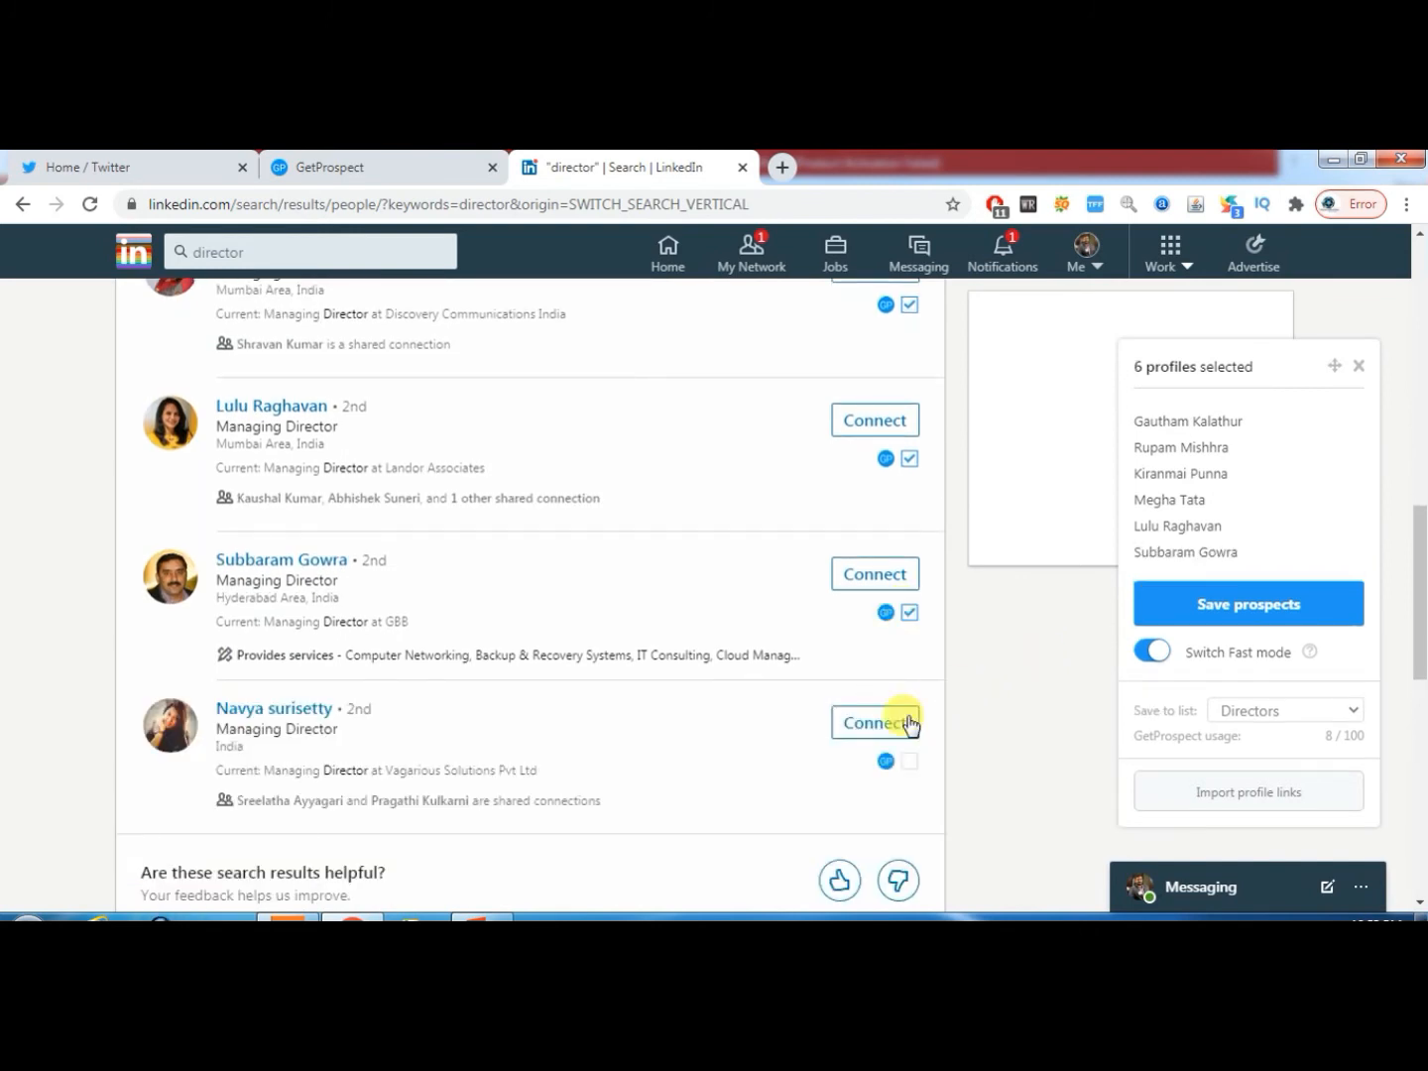
pyautogui.click(910, 762)
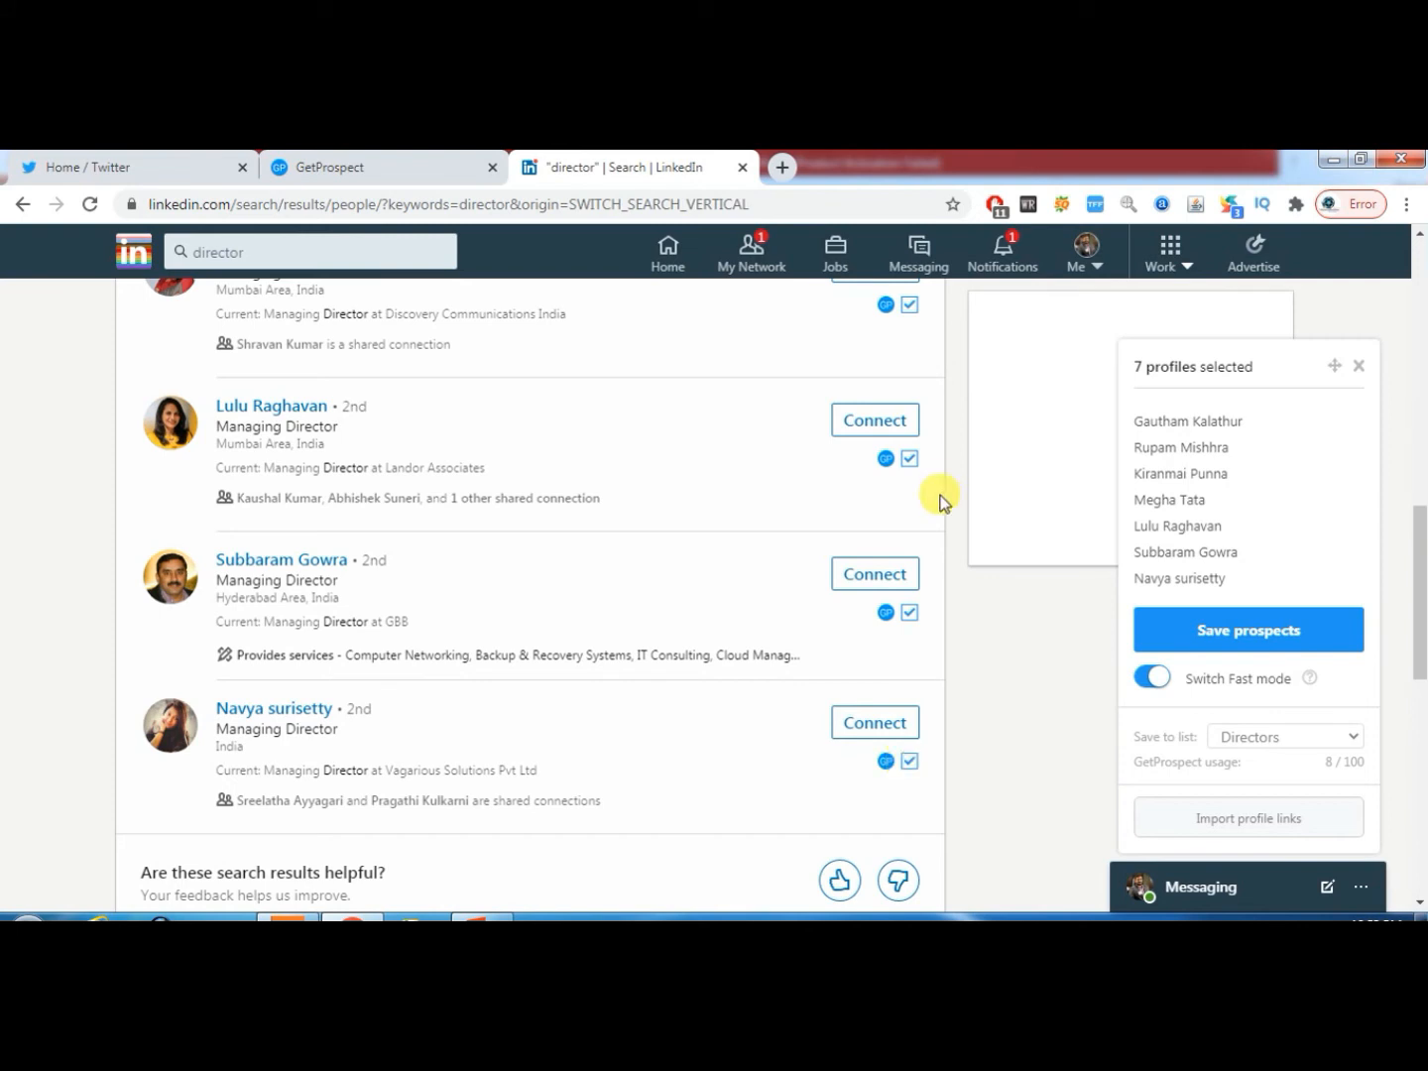
pyautogui.scroll(-2, 971, 662)
pyautogui.scroll(-5, 971, 662)
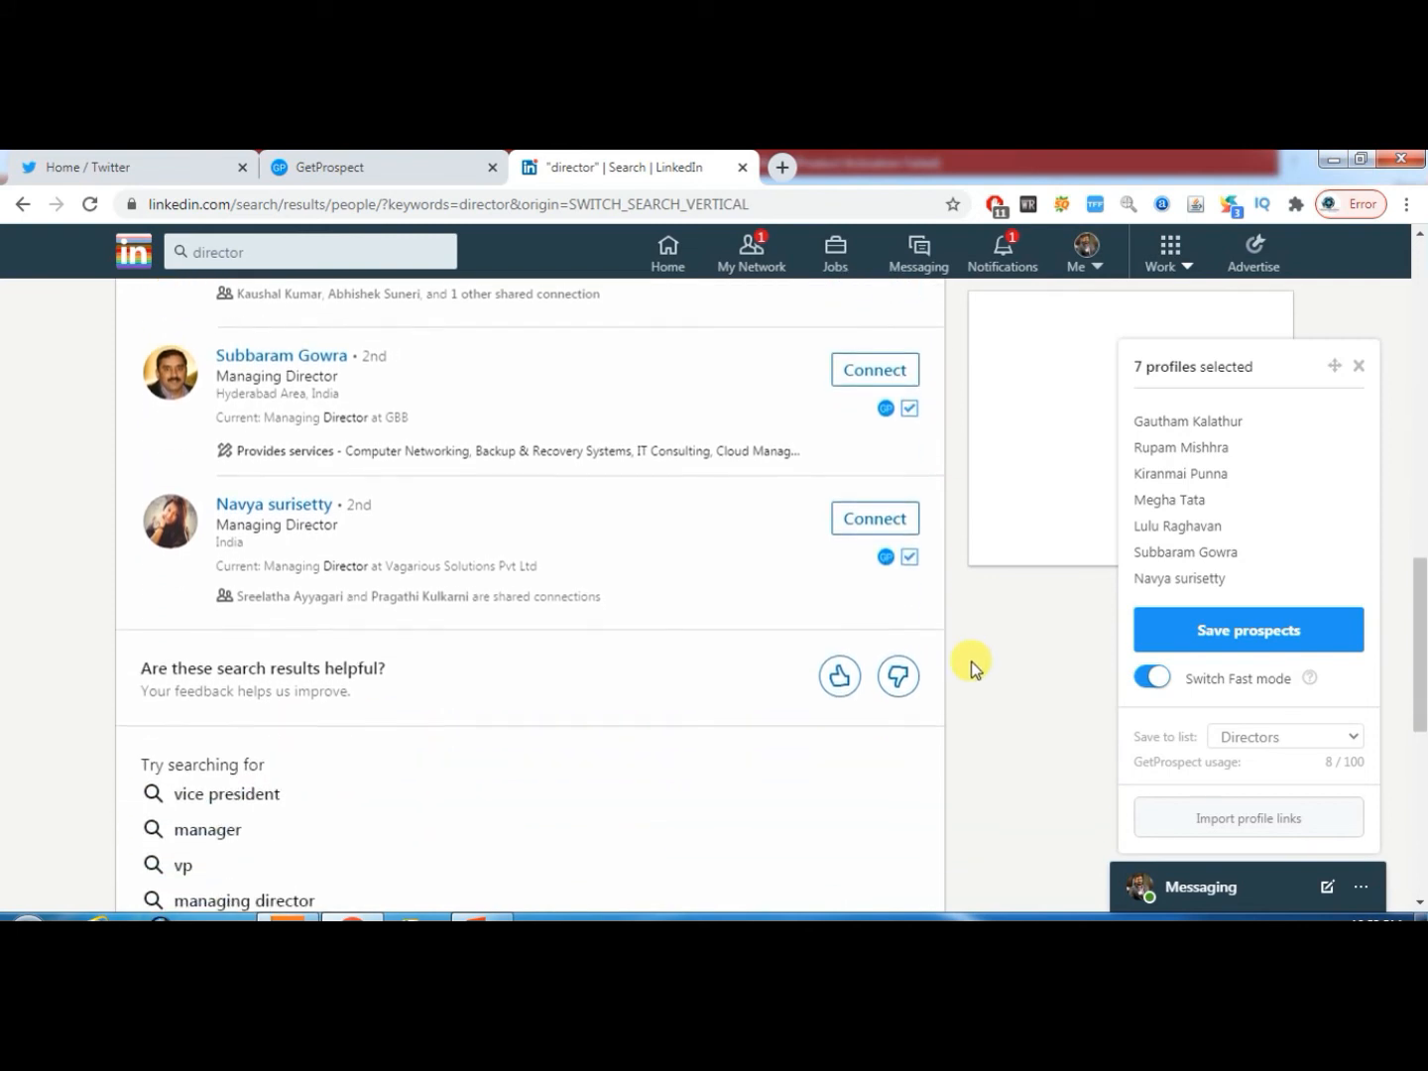
pyautogui.scroll(-1, 971, 662)
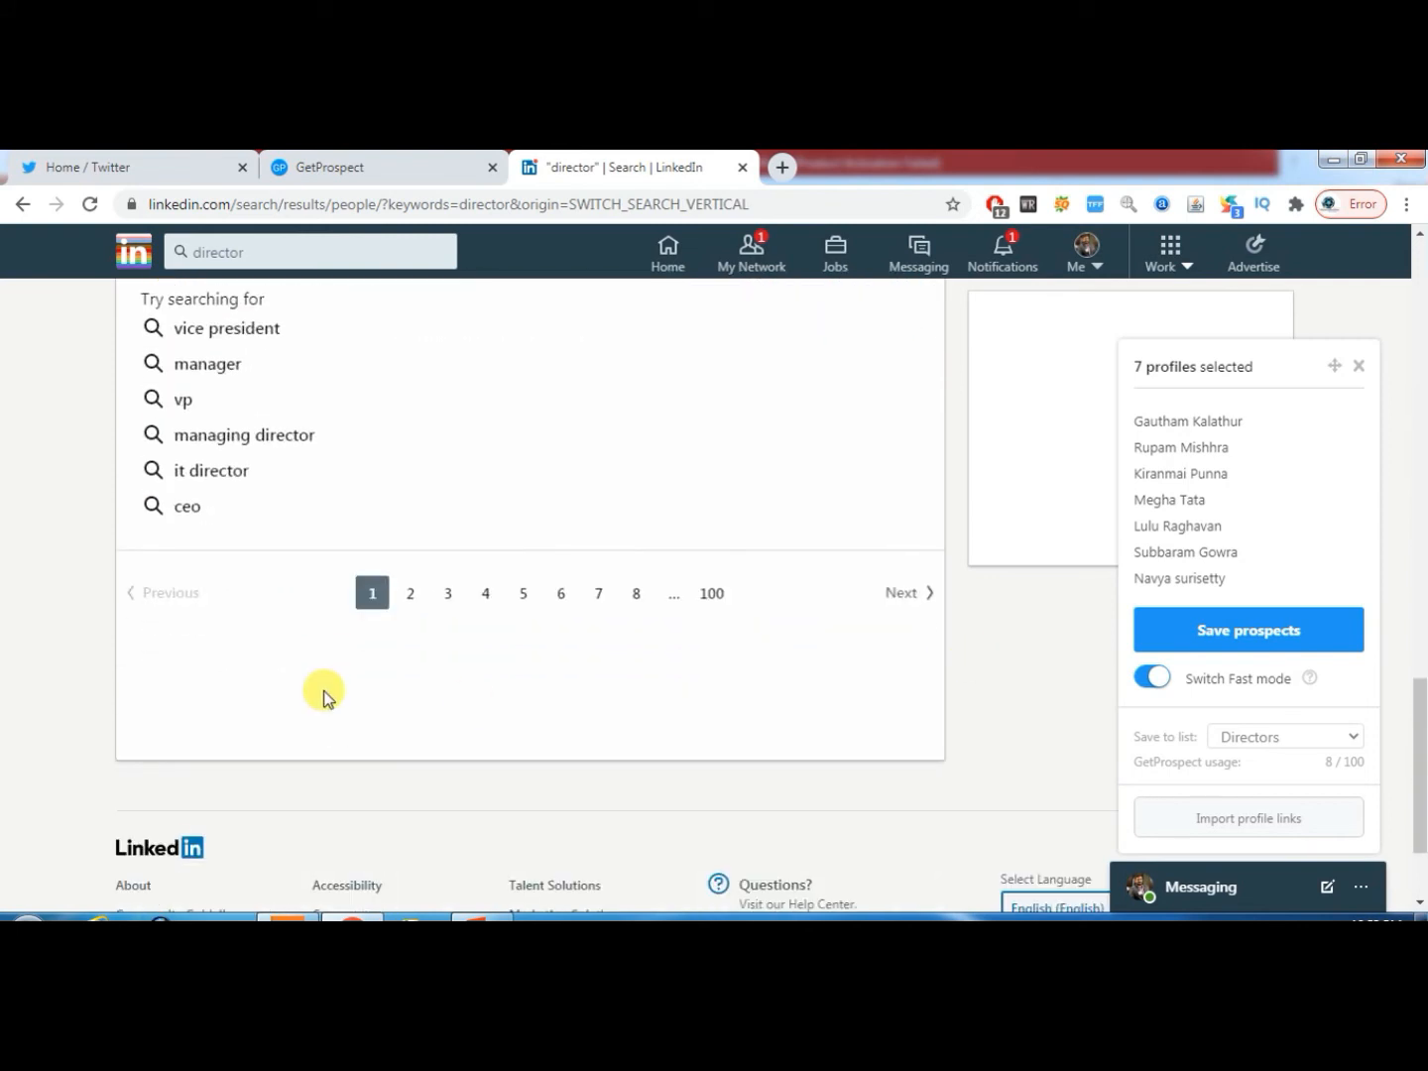
# Open page 2 of the director results and toggle profile checkboxes in the GetProspect panel.
pyautogui.click(410, 595)
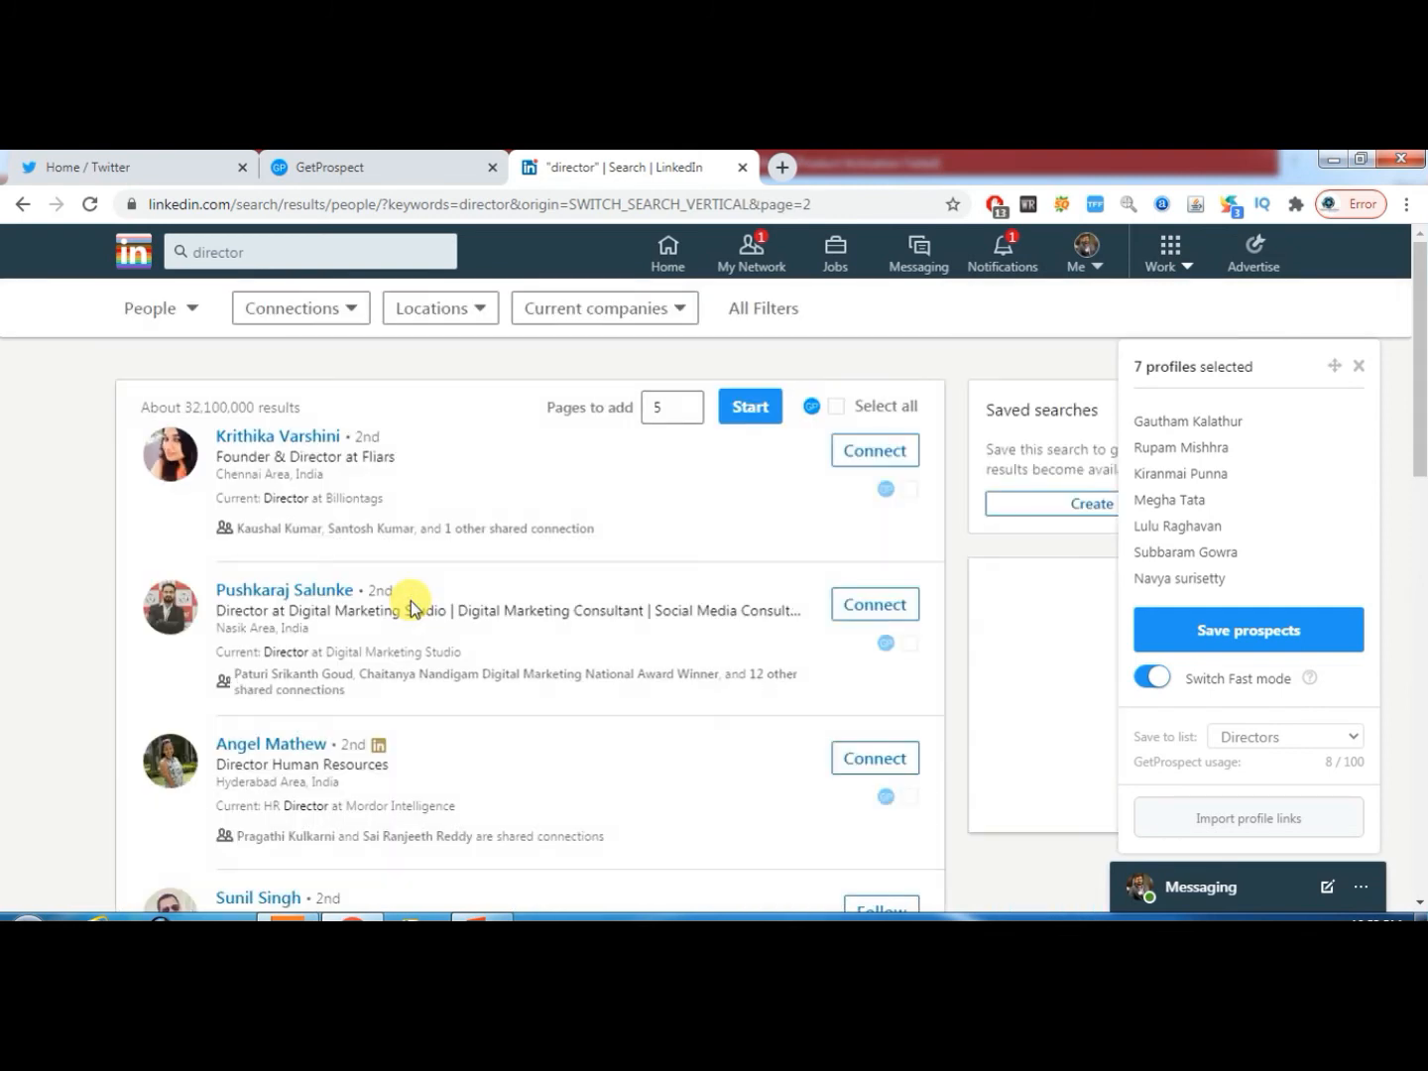
pyautogui.click(910, 489)
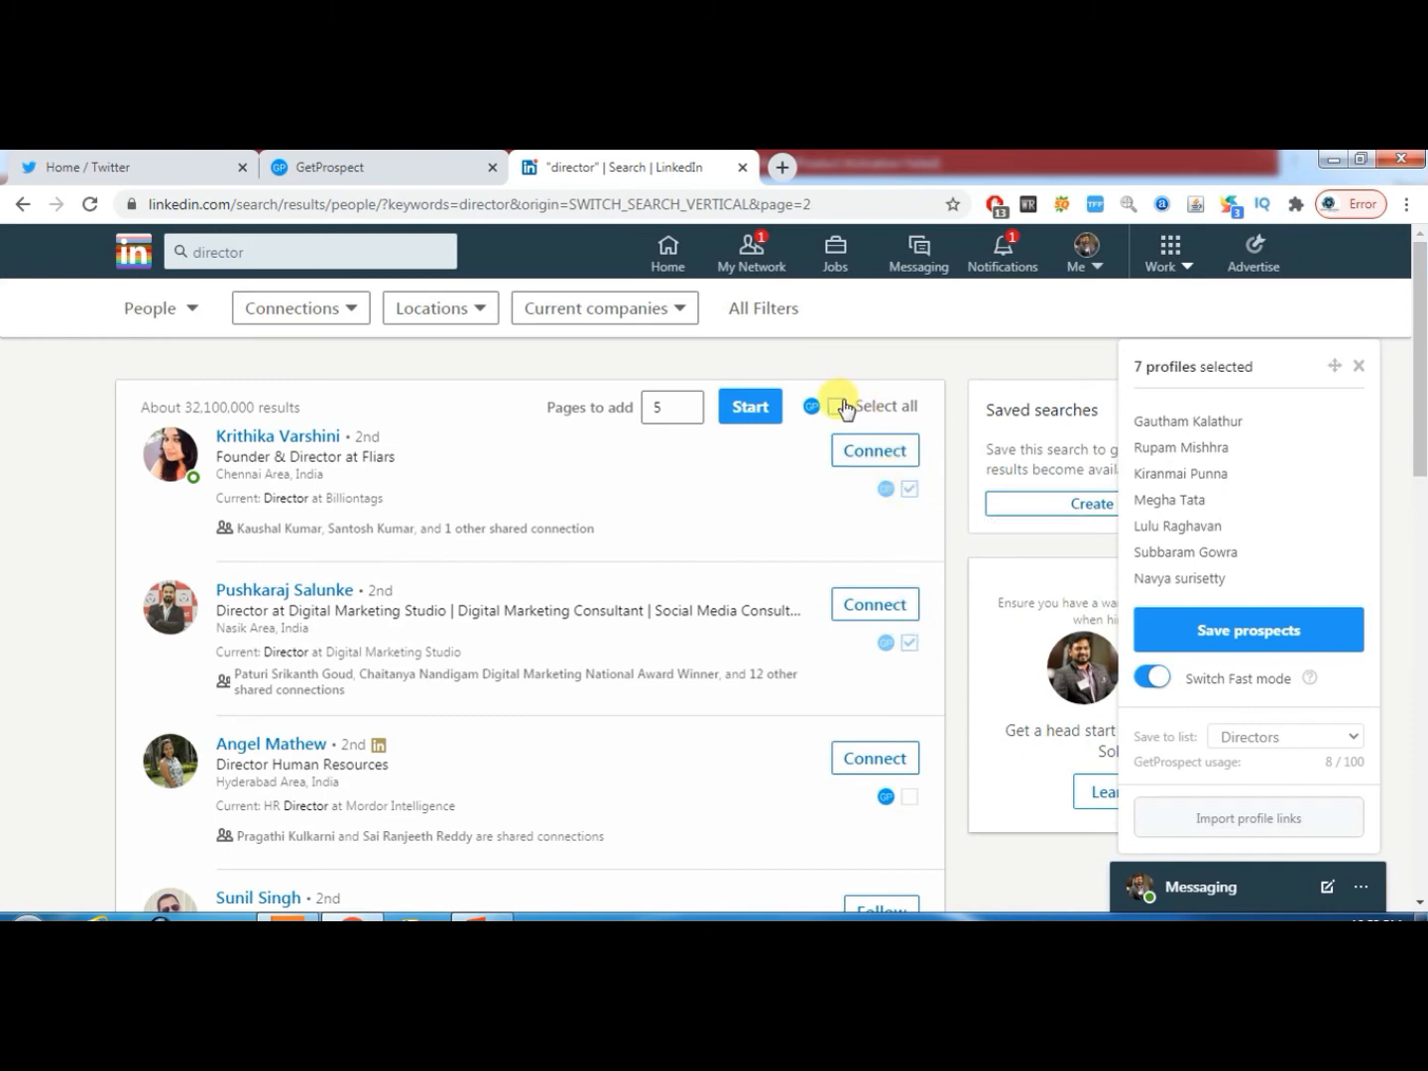
pyautogui.scroll(-12, 841, 407)
pyautogui.scroll(-2, 842, 405)
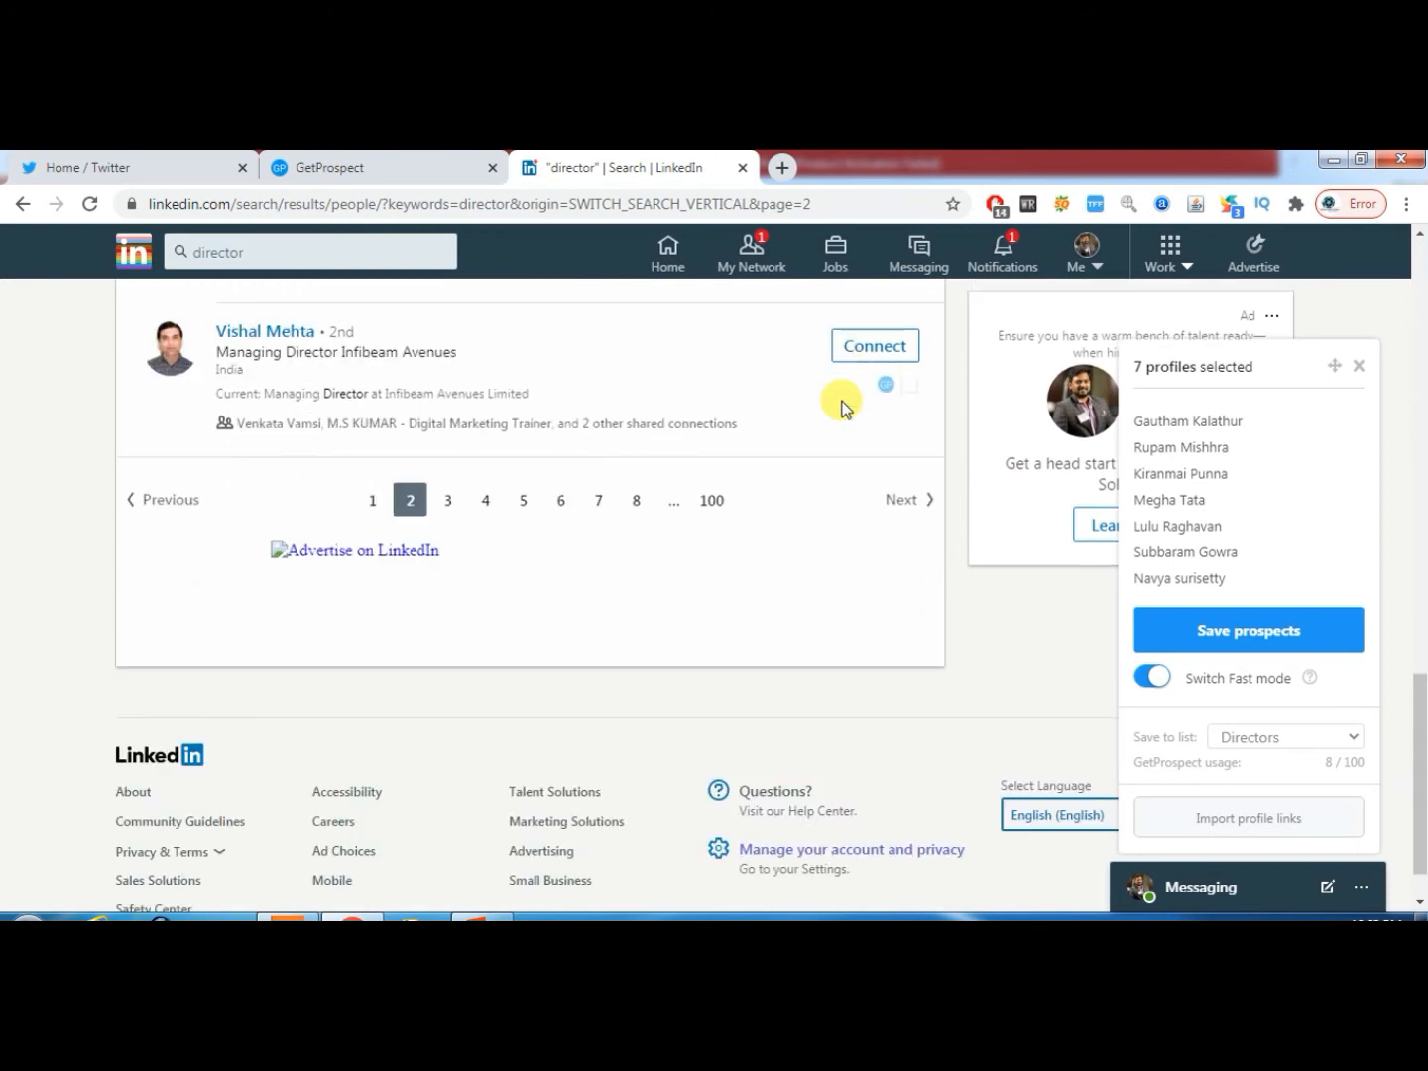
pyautogui.click(967, 655)
pyautogui.scroll(2, 967, 655)
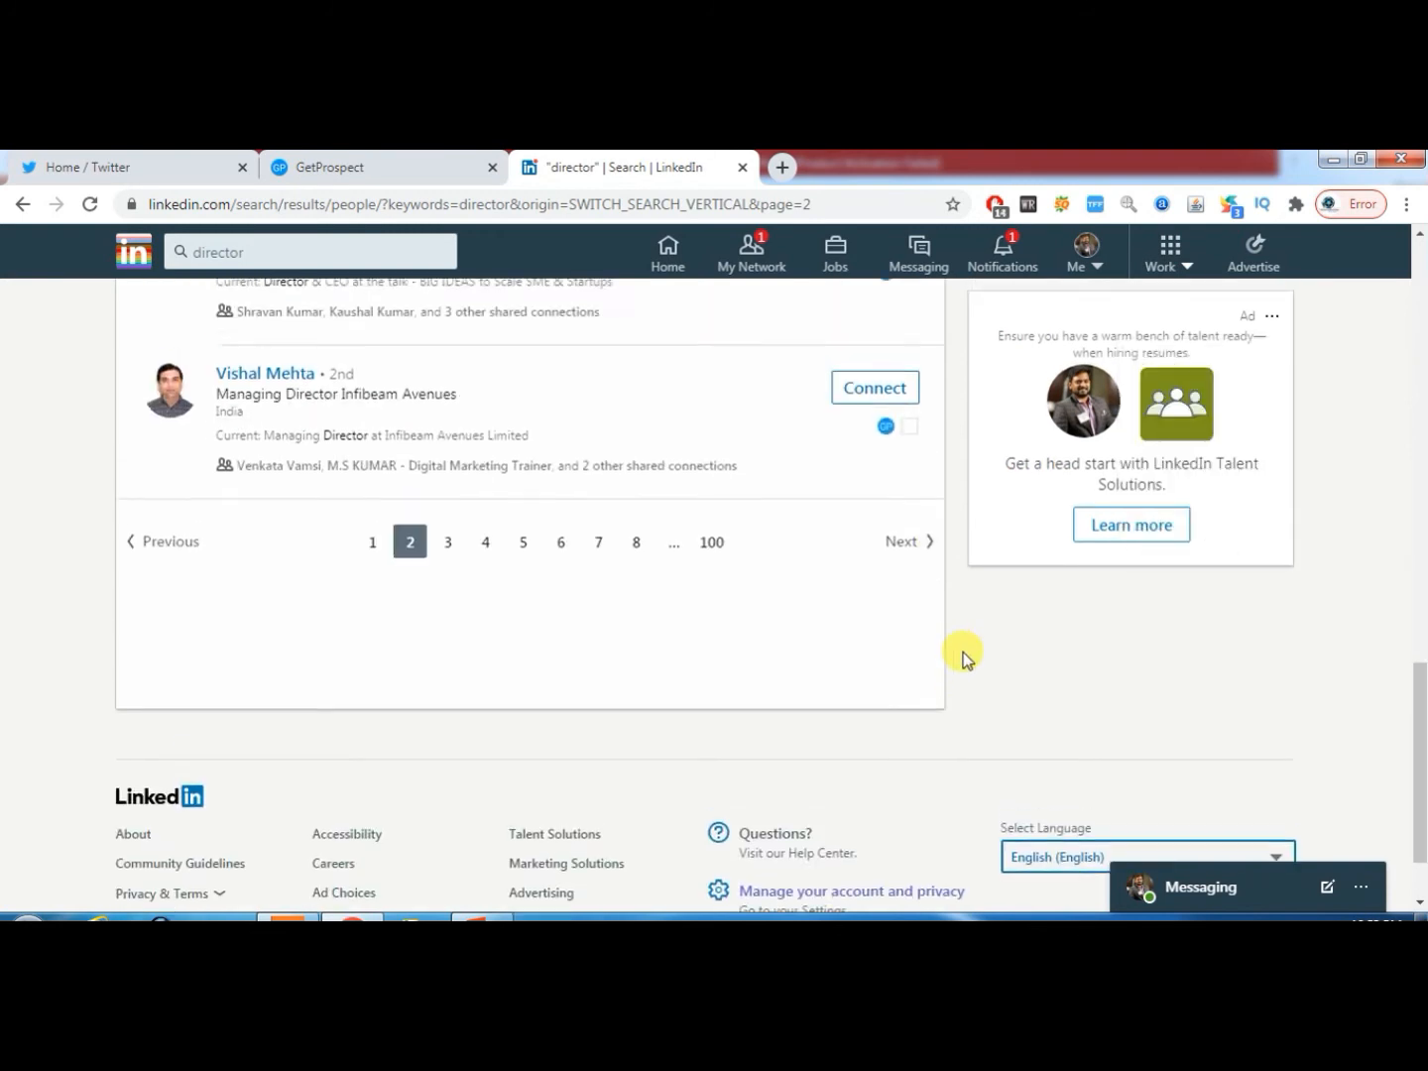
pyautogui.scroll(1, 966, 657)
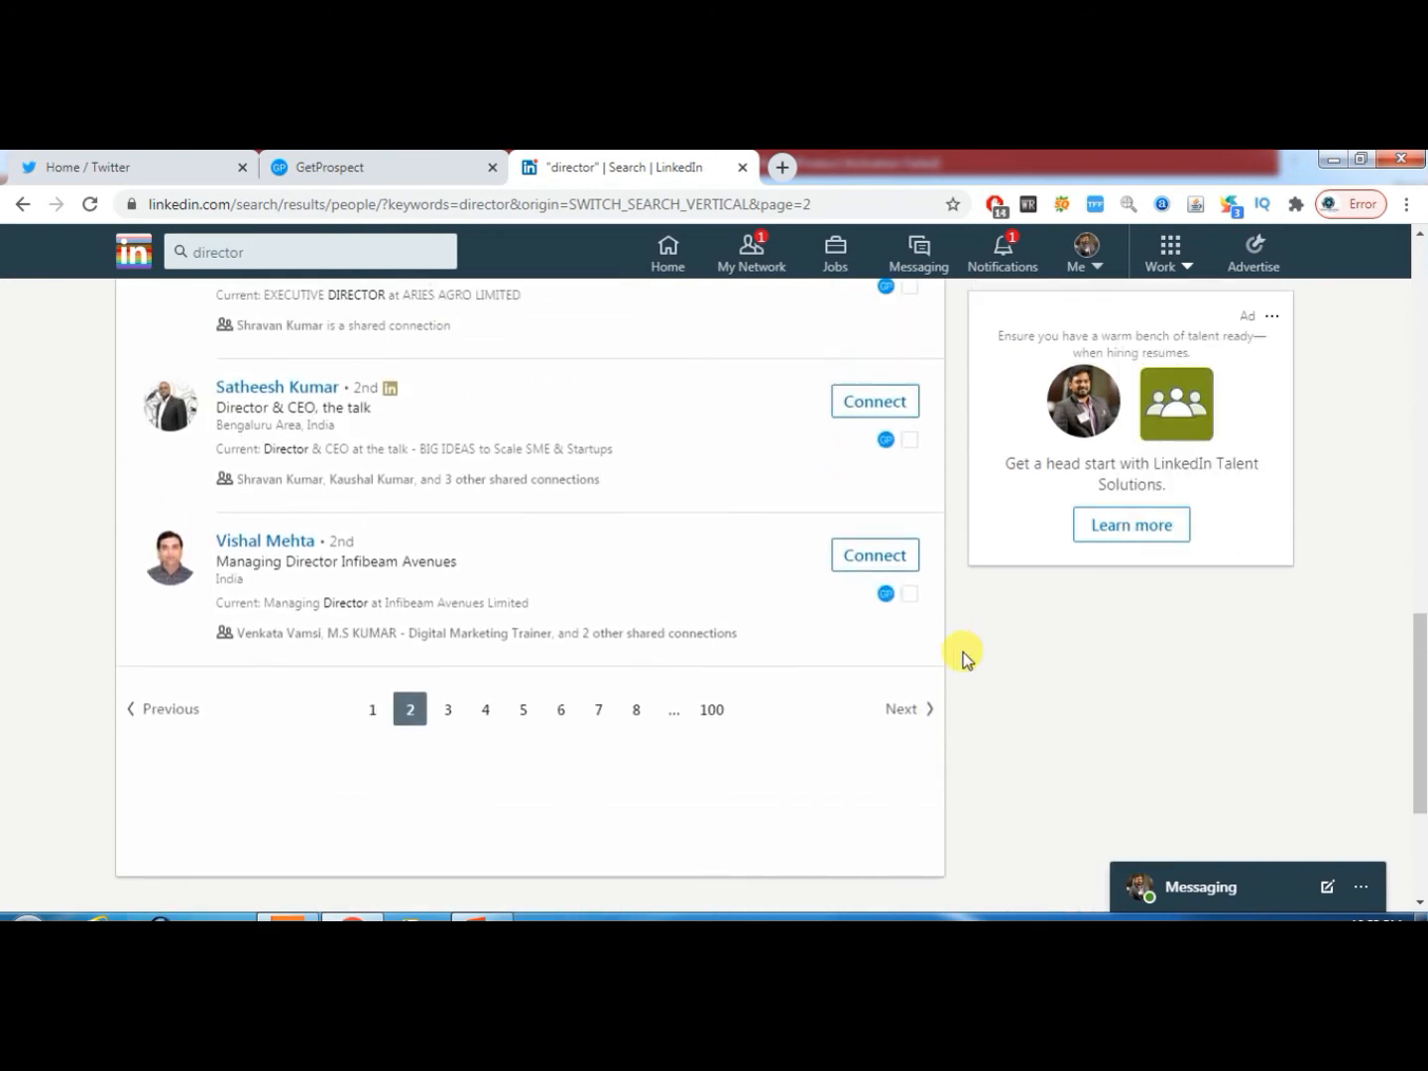
# Select the Infibeam Avenues managing director, the talk's Director & CEO and Aries Agro chairman.
pyautogui.click(909, 595)
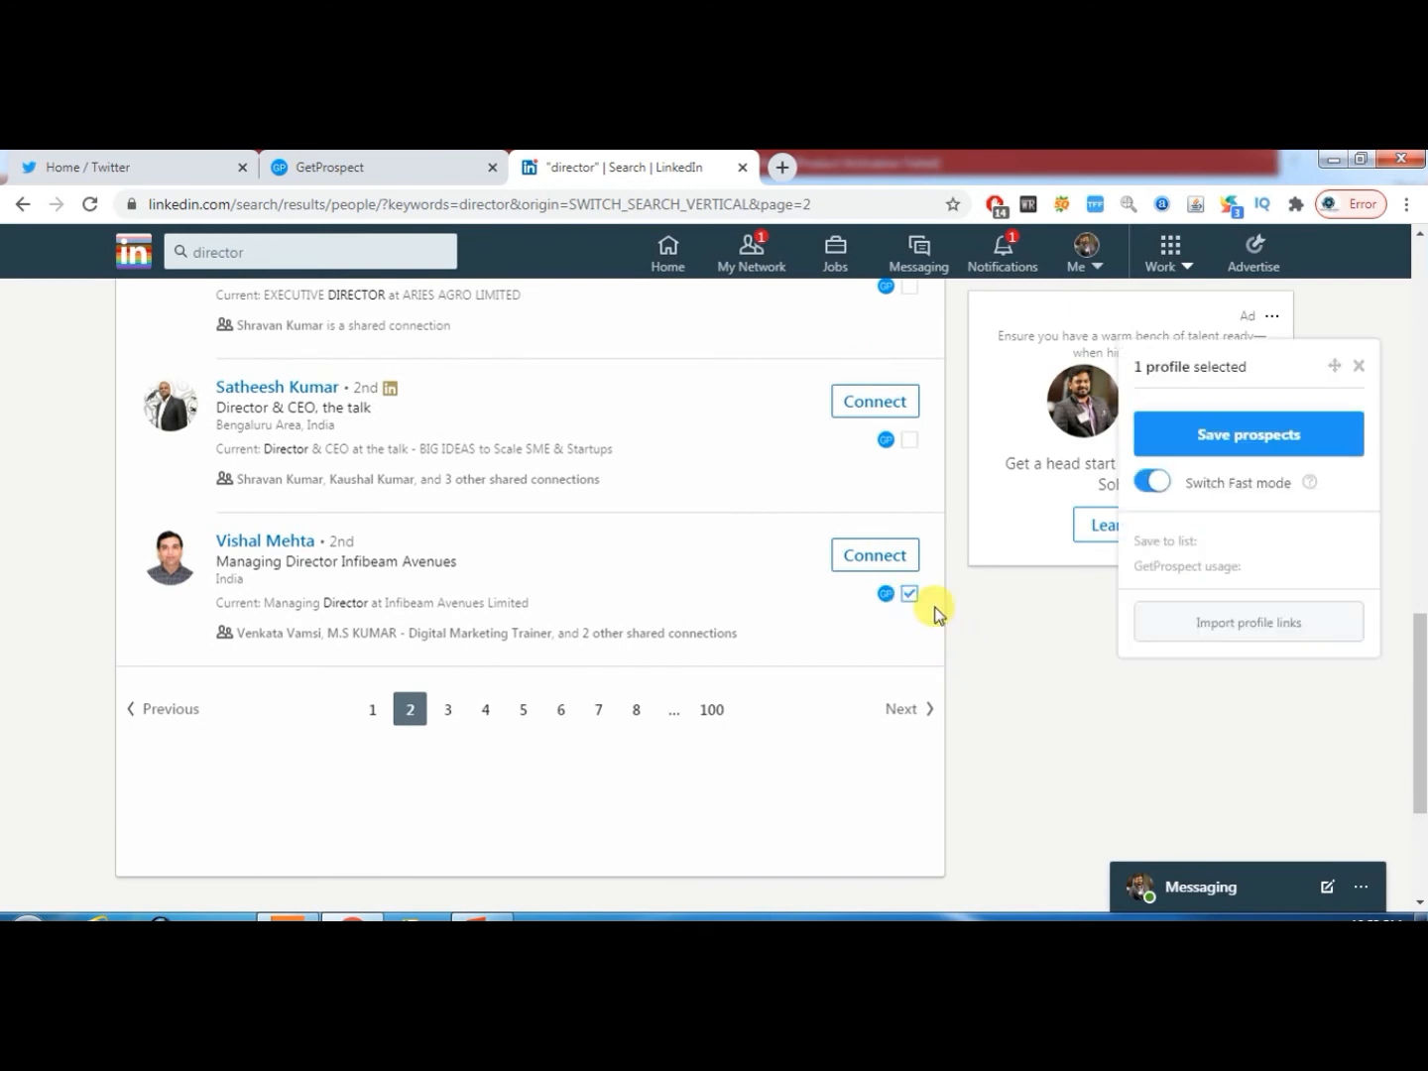
pyautogui.scroll(3, 977, 648)
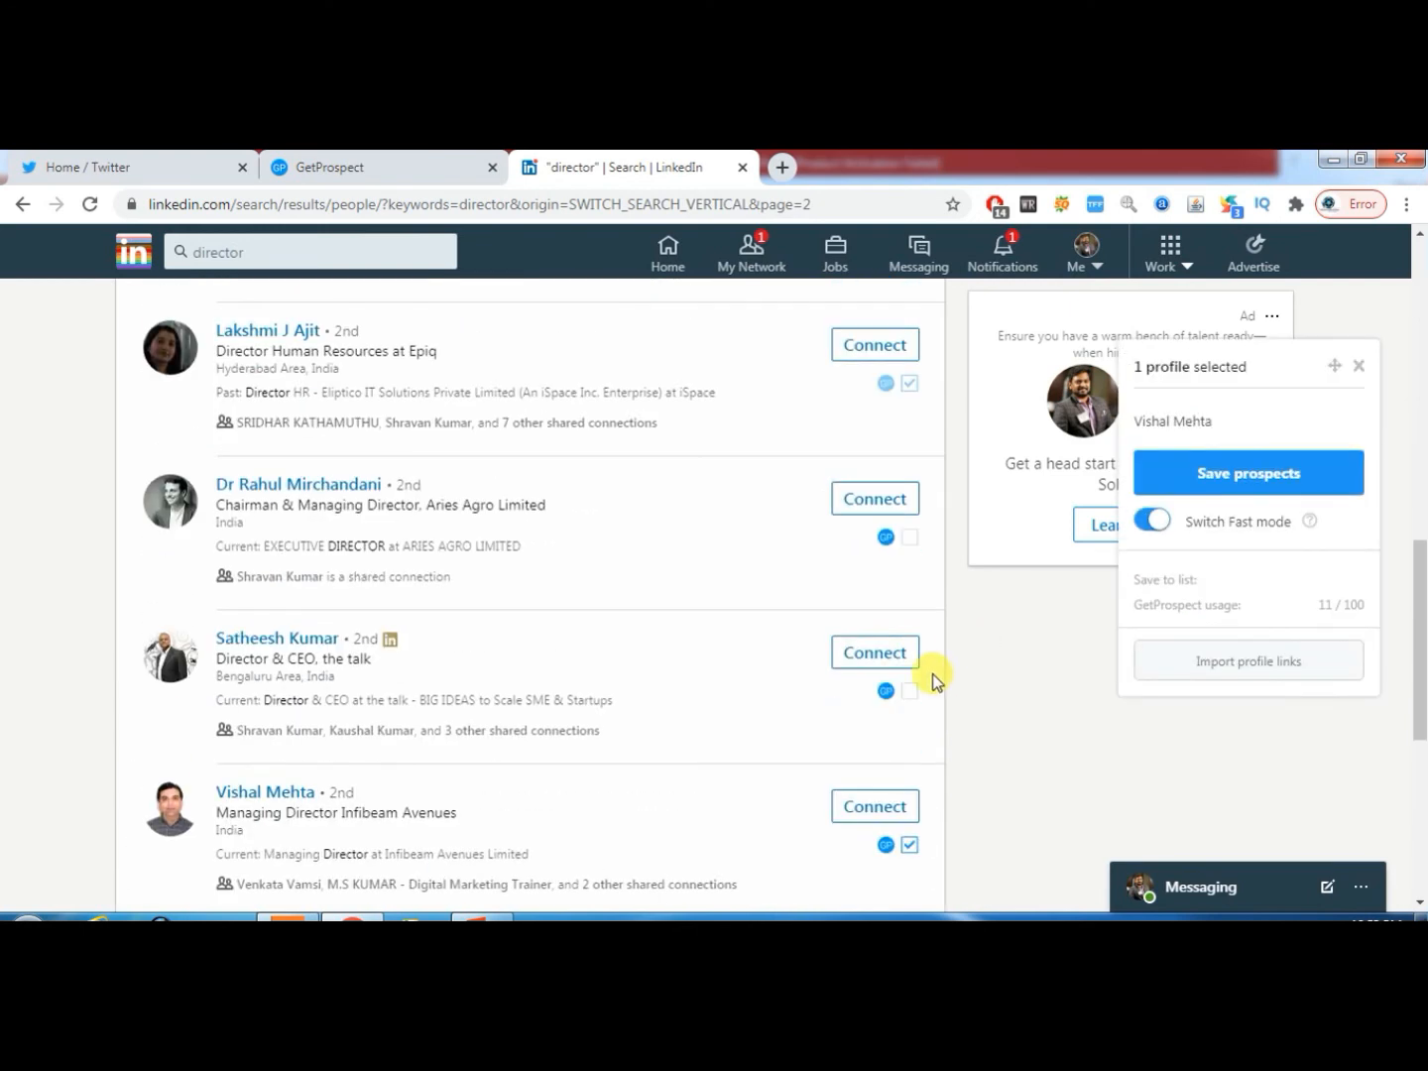
pyautogui.click(907, 693)
pyautogui.click(907, 541)
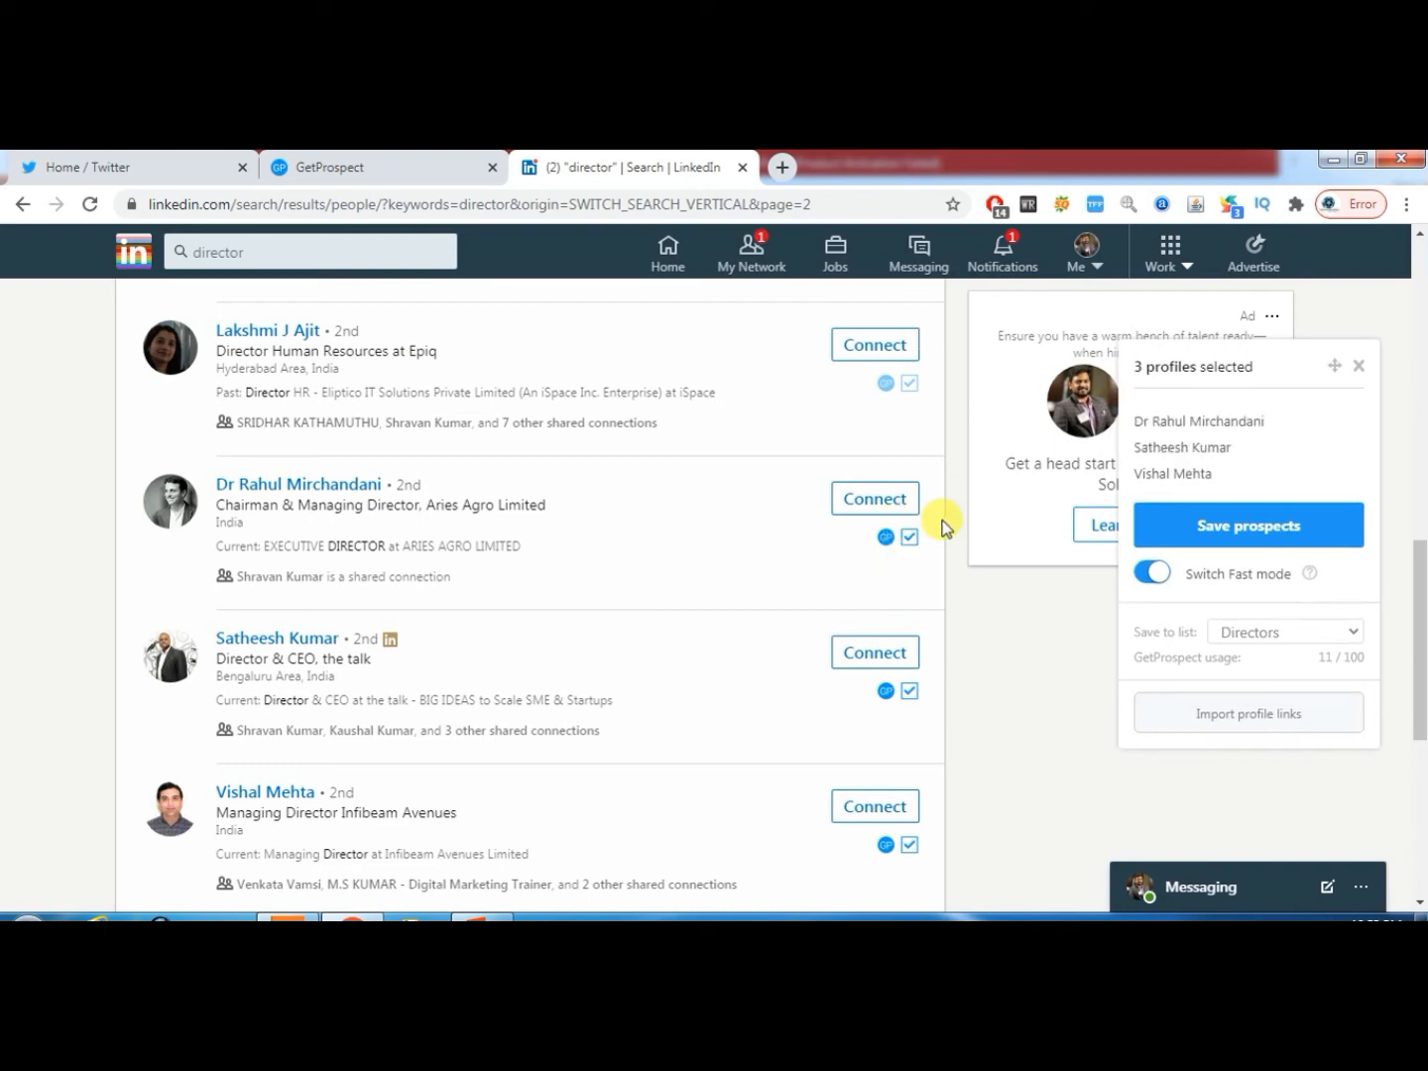
pyautogui.scroll(4, 945, 525)
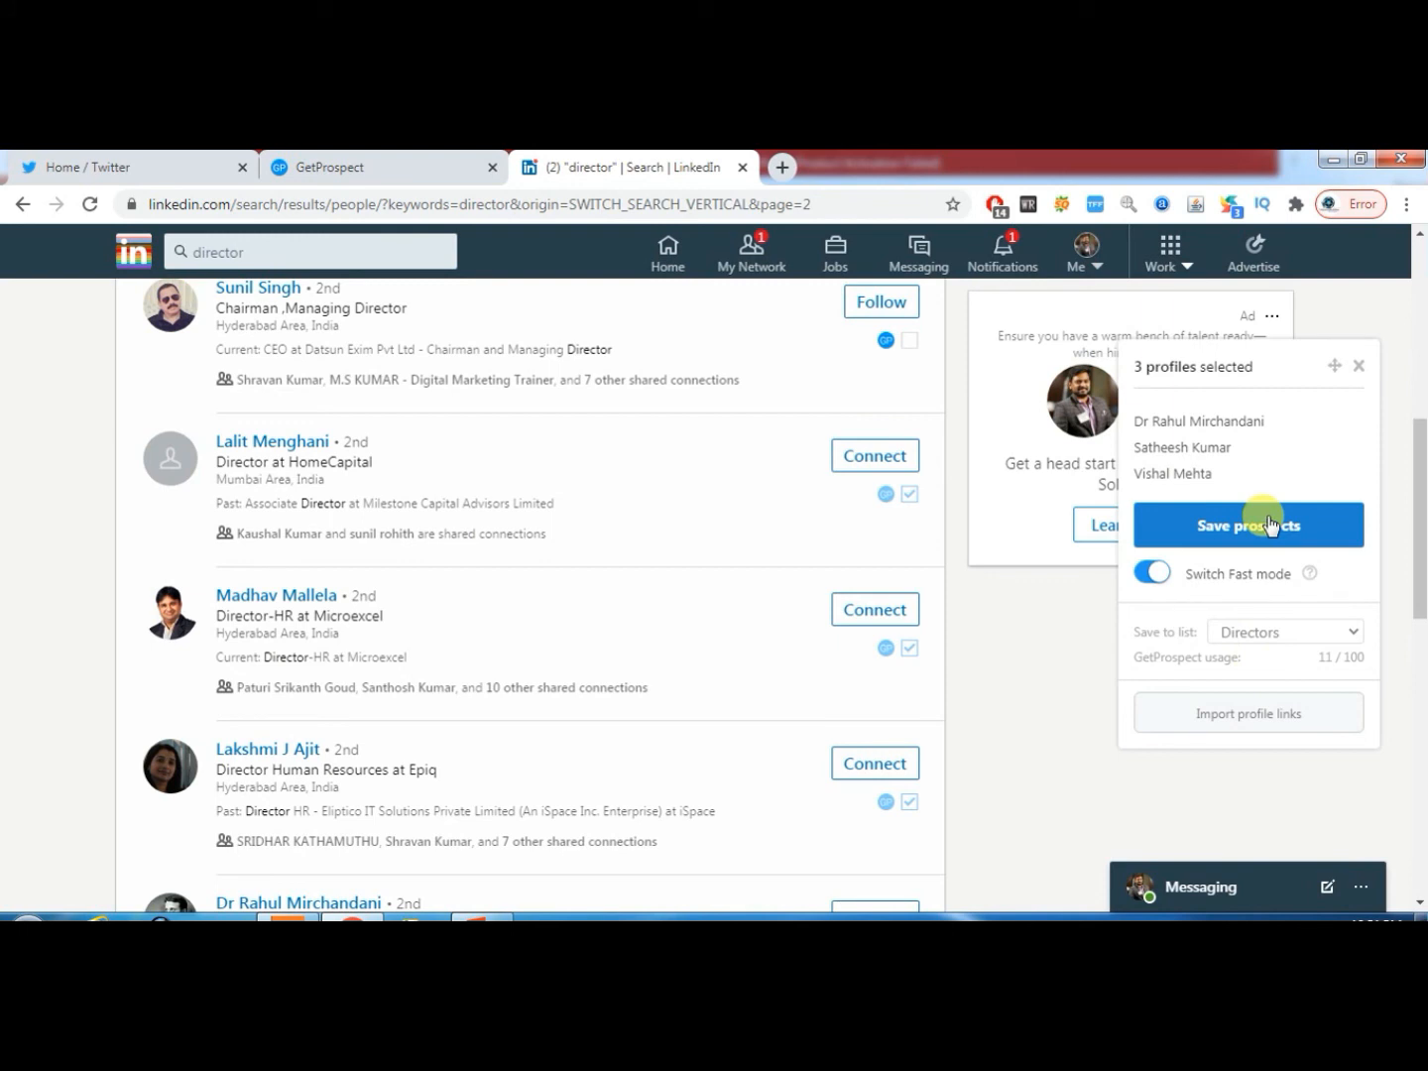
# Choose 'Create a new list...' from the GetProspect 'Save to list' dropdown.
pyautogui.click(1244, 629)
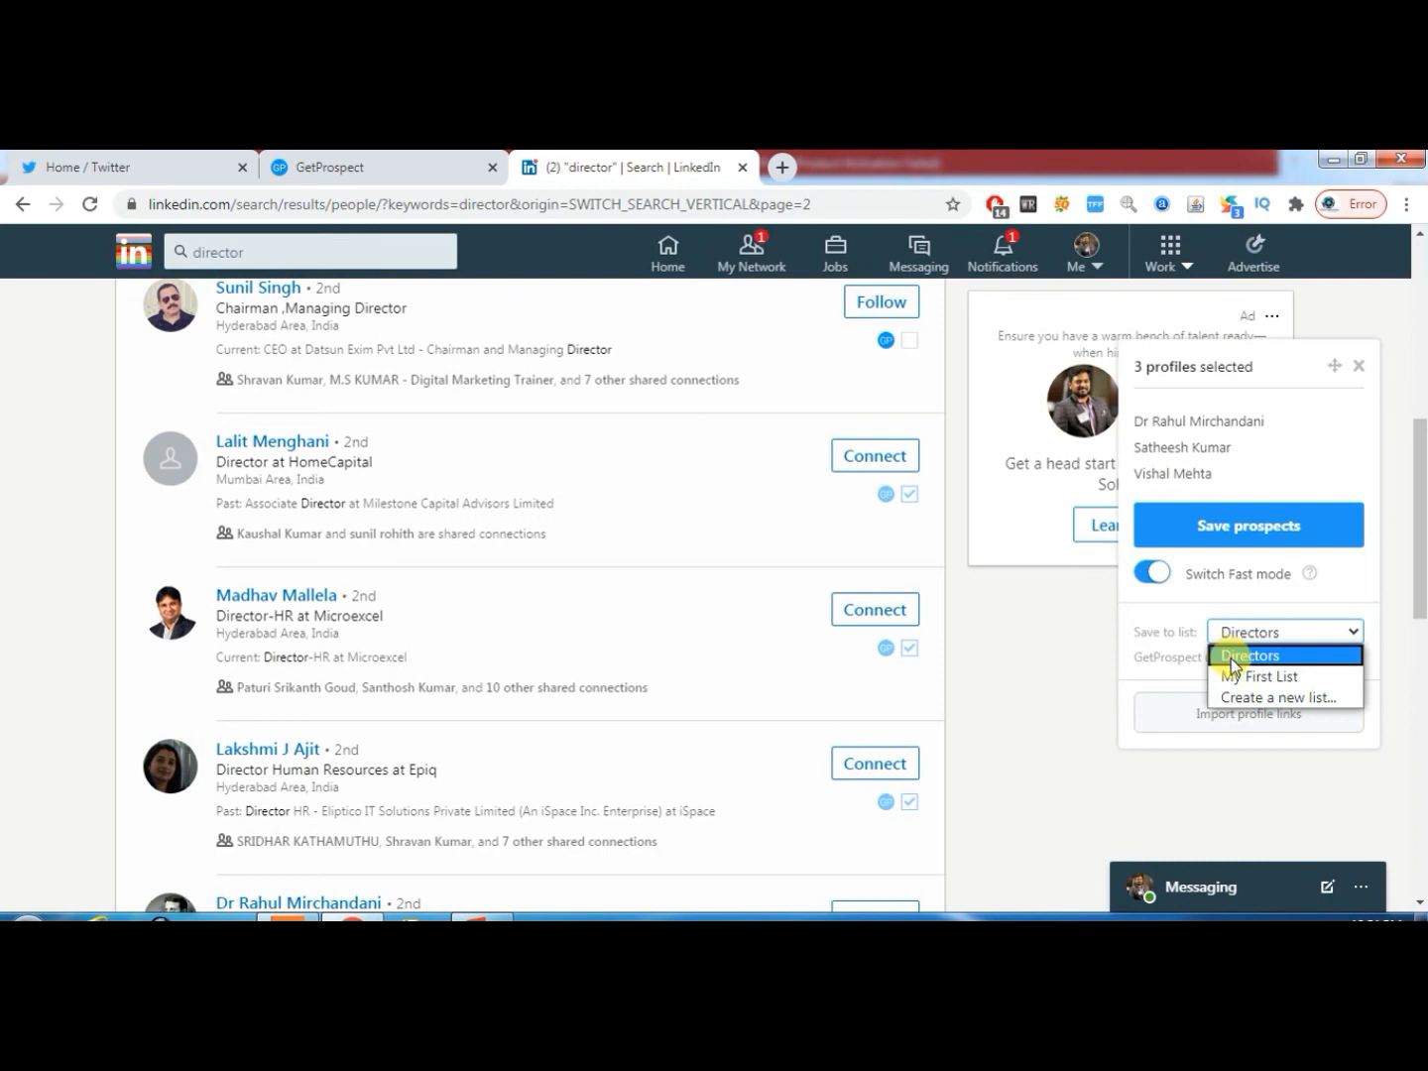
pyautogui.click(1240, 697)
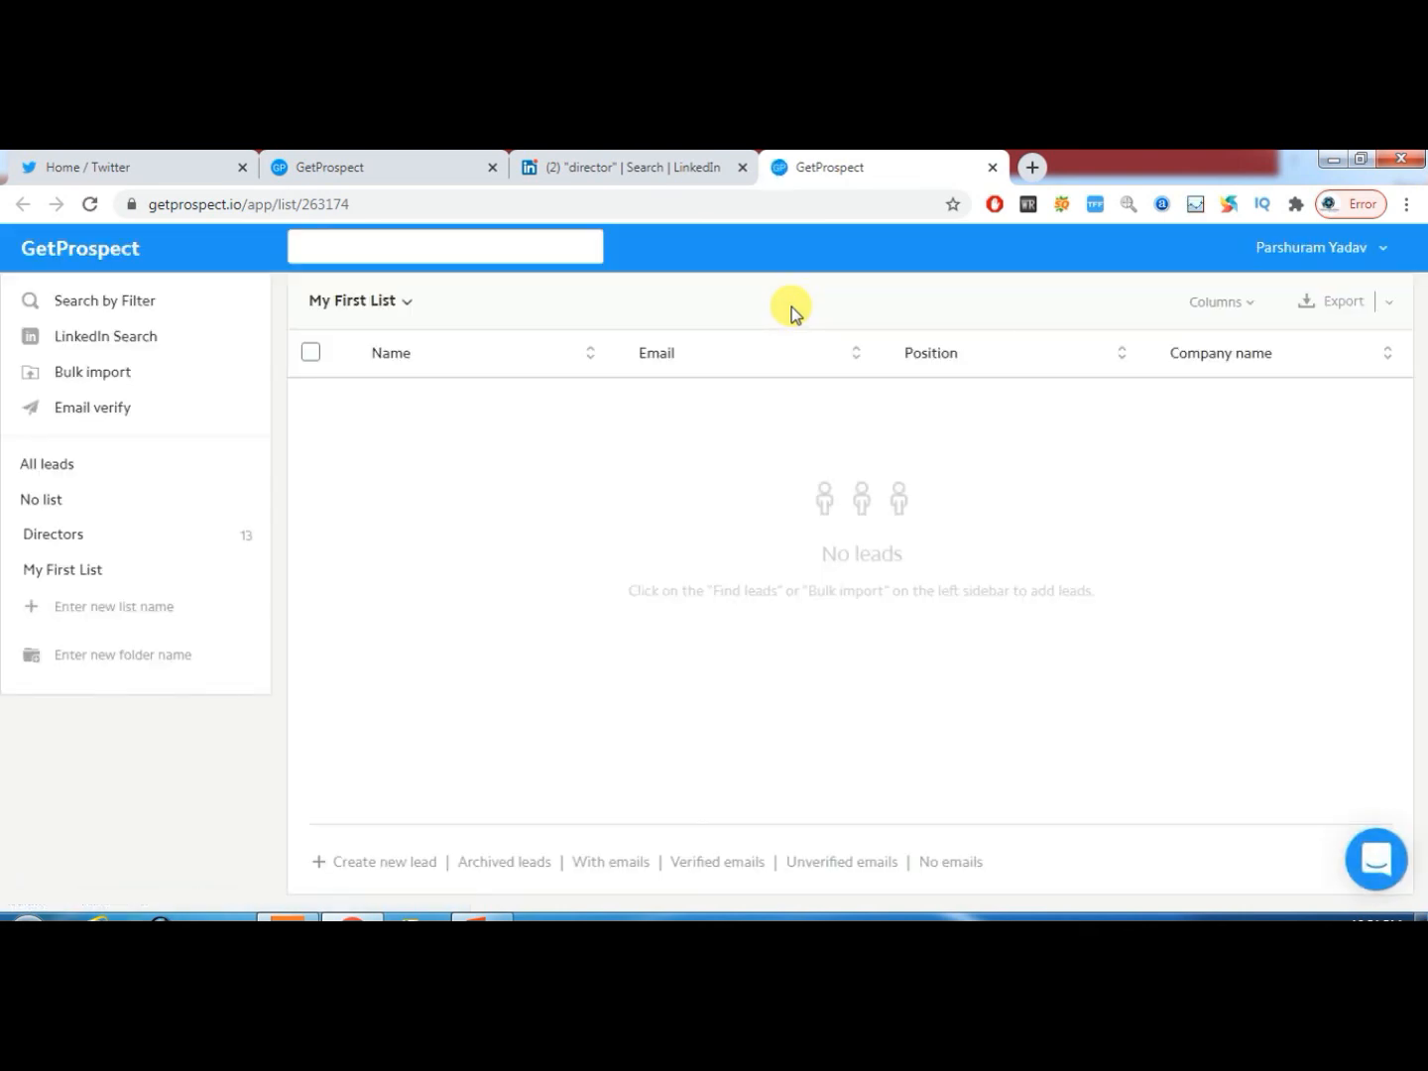
# Create a new lead list named 'ceo' from the GetProspect sidebar.
pyautogui.click(110, 606)
pyautogui.write('ceo')
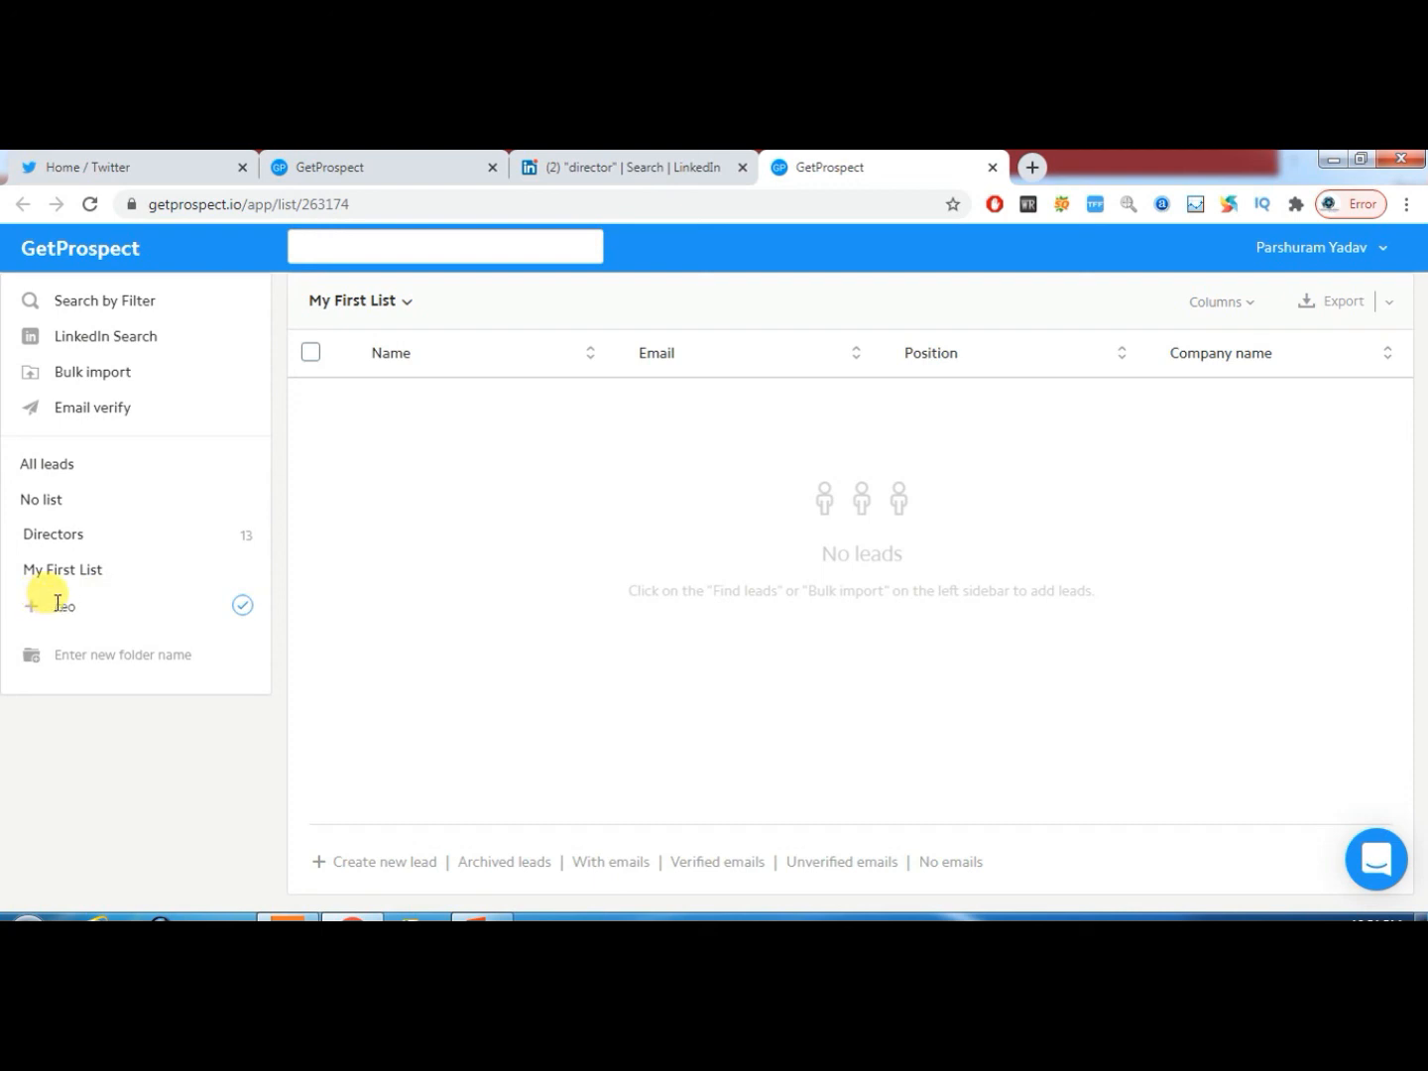
pyautogui.click(244, 608)
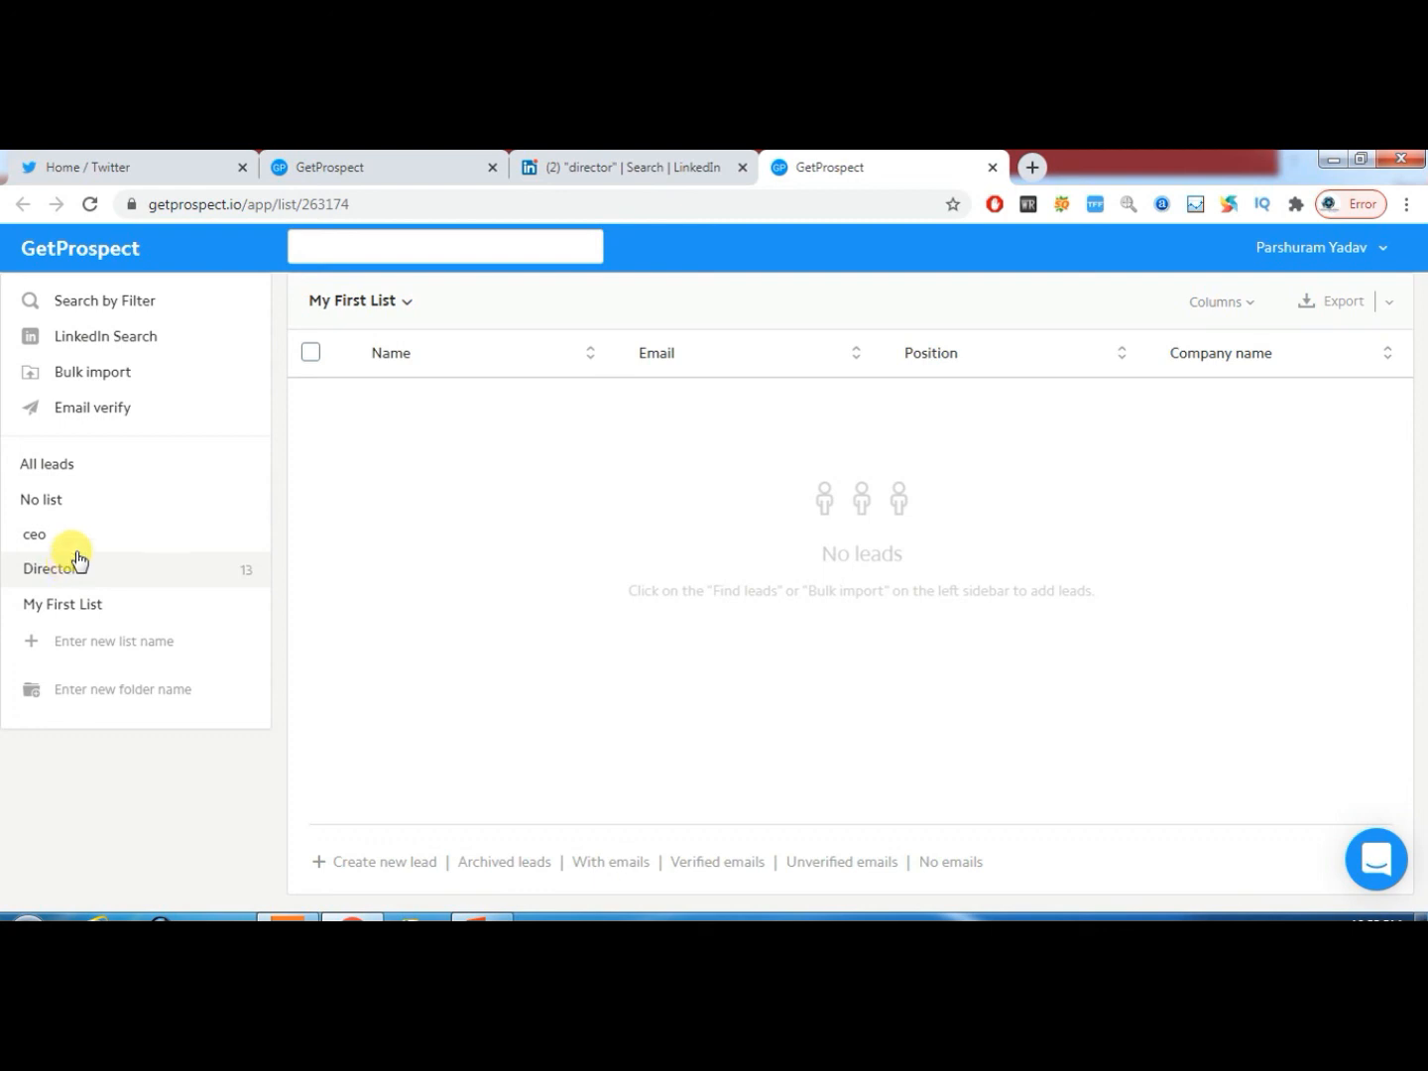
# Open the Directors list to view its saved leads with positions, companies and found or 'Not found' emails.
pyautogui.click(186, 573)
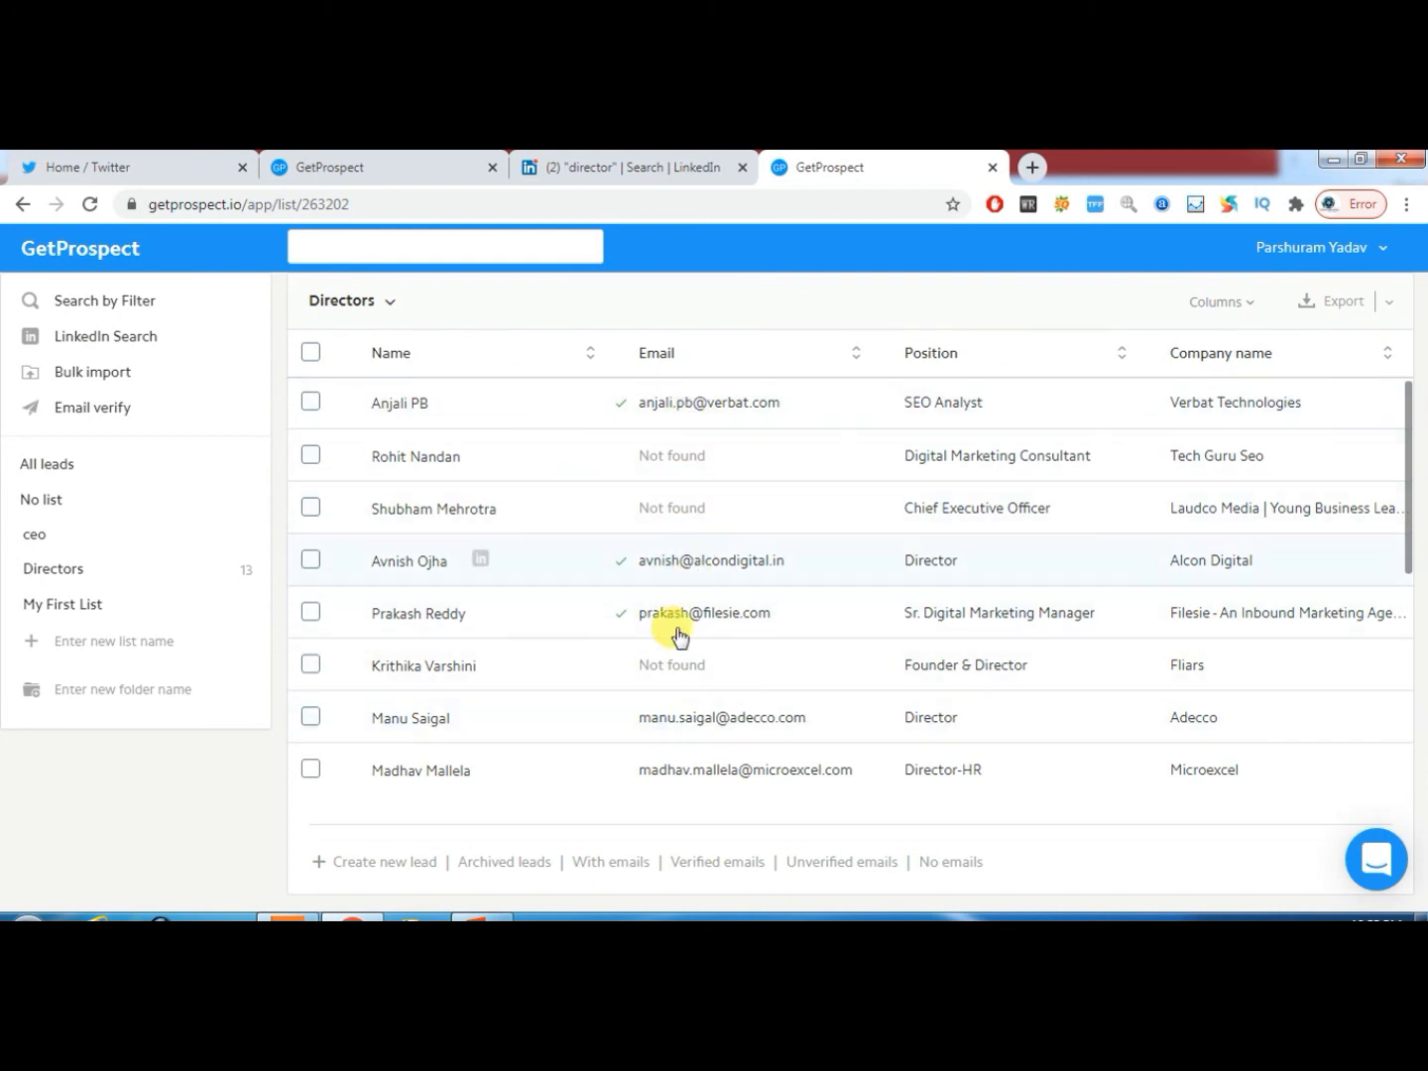
pyautogui.moveTo(628, 613)
pyautogui.moveTo(1406, 428)
pyautogui.mouseDown()
pyautogui.moveTo(1407, 611)
pyautogui.moveTo(1415, 425)
pyautogui.mouseUp()
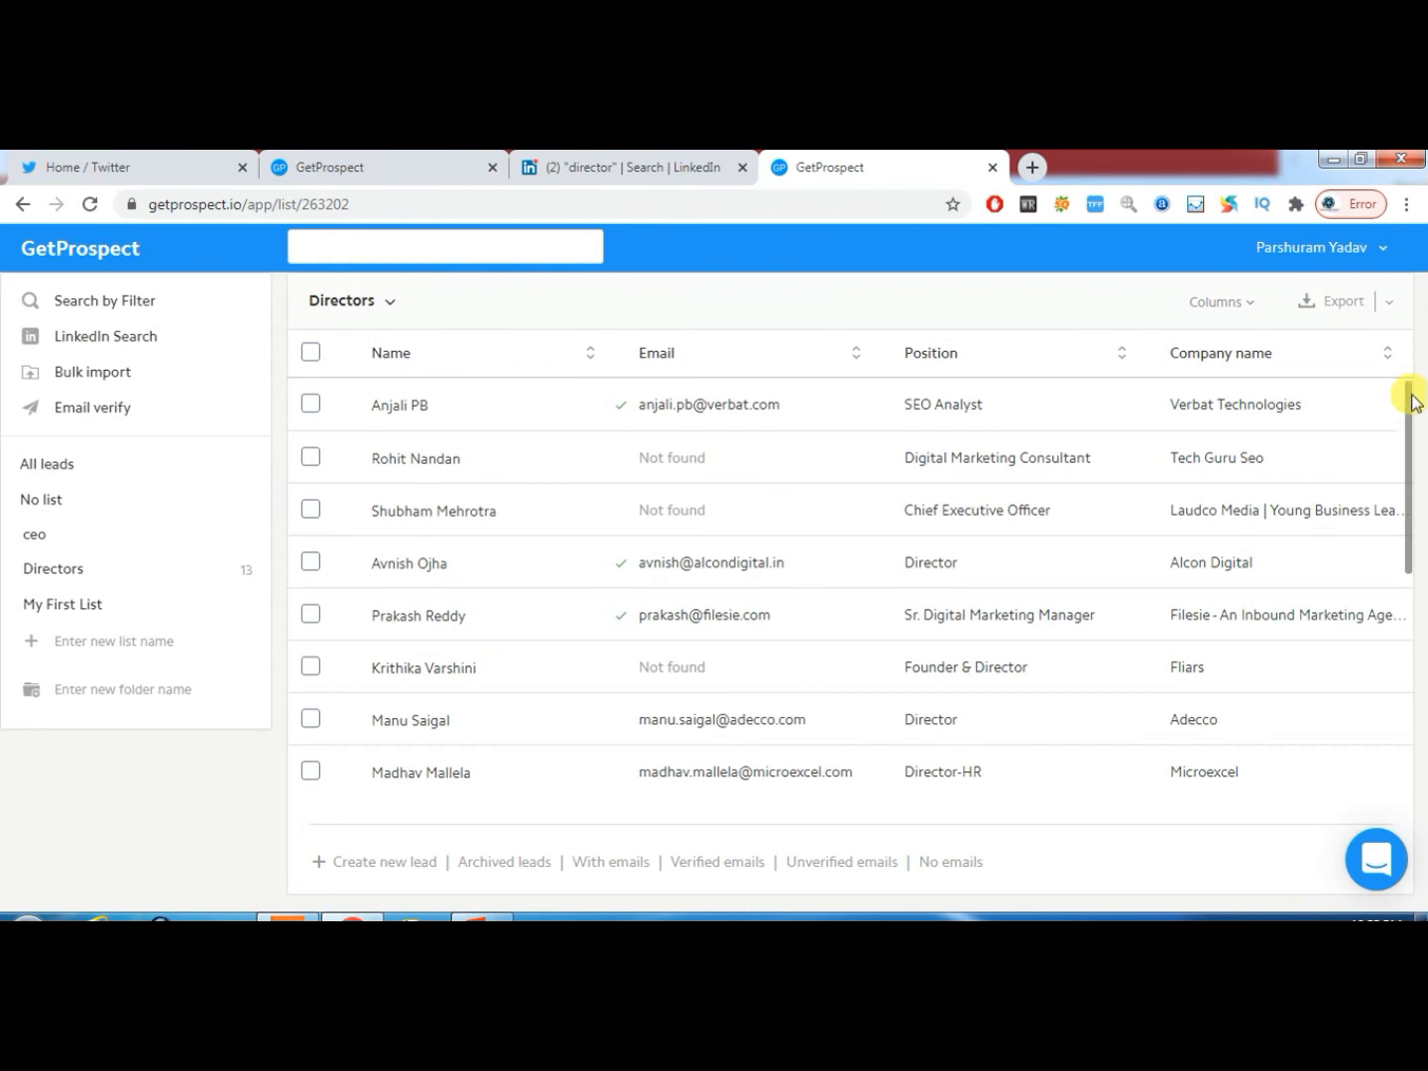